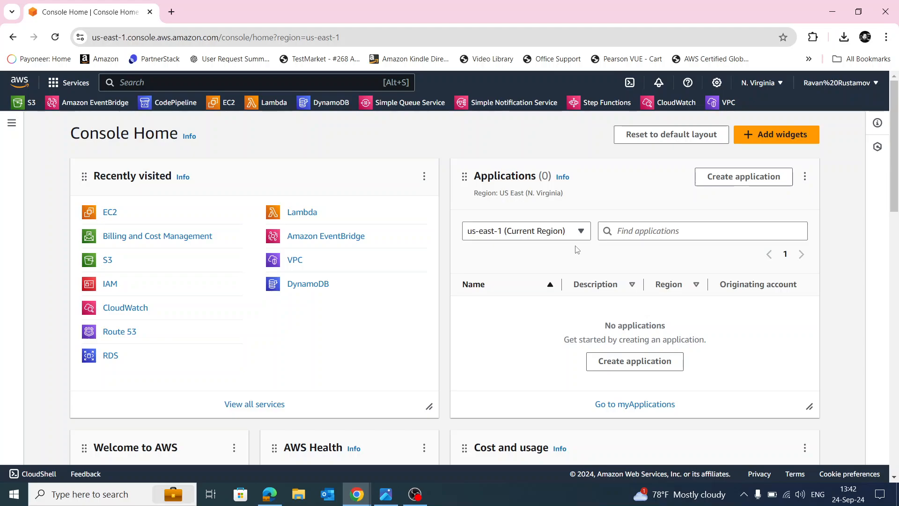
# - Find the VPC service in the console and open its dashboard
pyautogui.click(127, 82)
pyautogui.write('vpc')
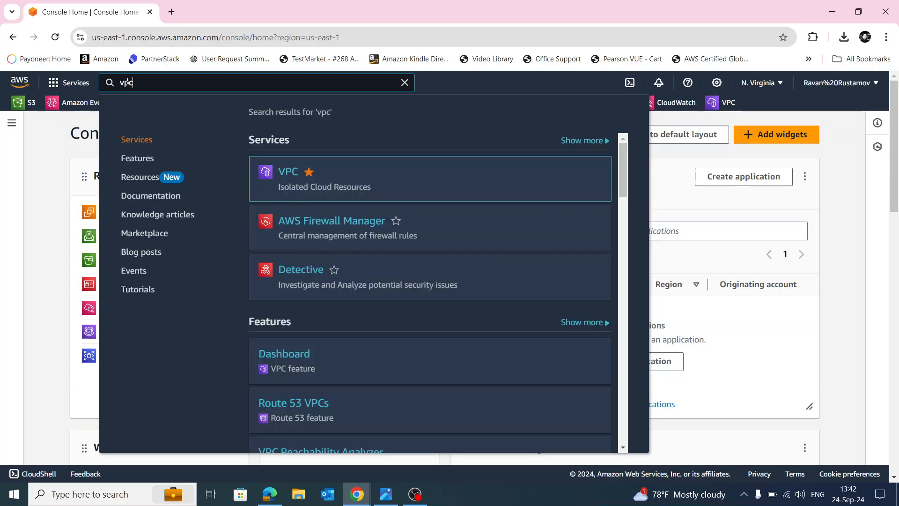
pyautogui.press('Return')
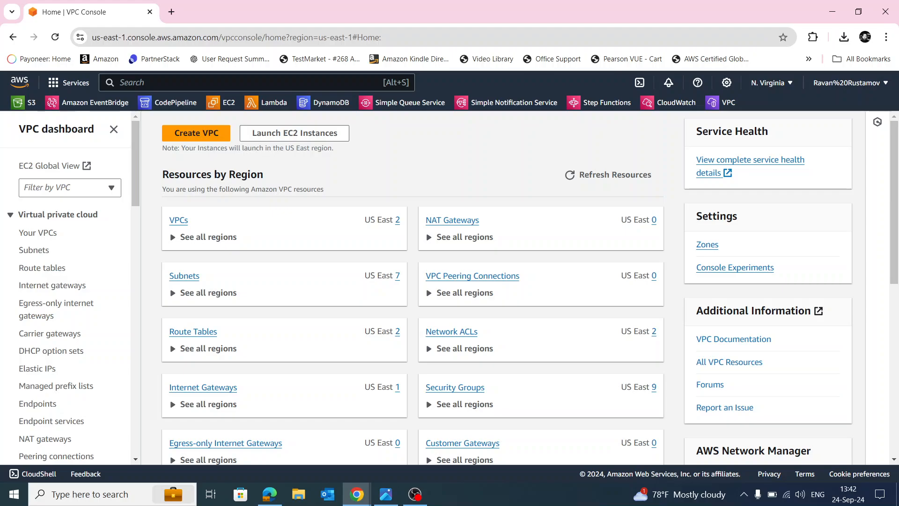
# - Start a new VPC with the VPC only option and name it VPC-SecurityGroup-NACL-Lab
pyautogui.click(183, 134)
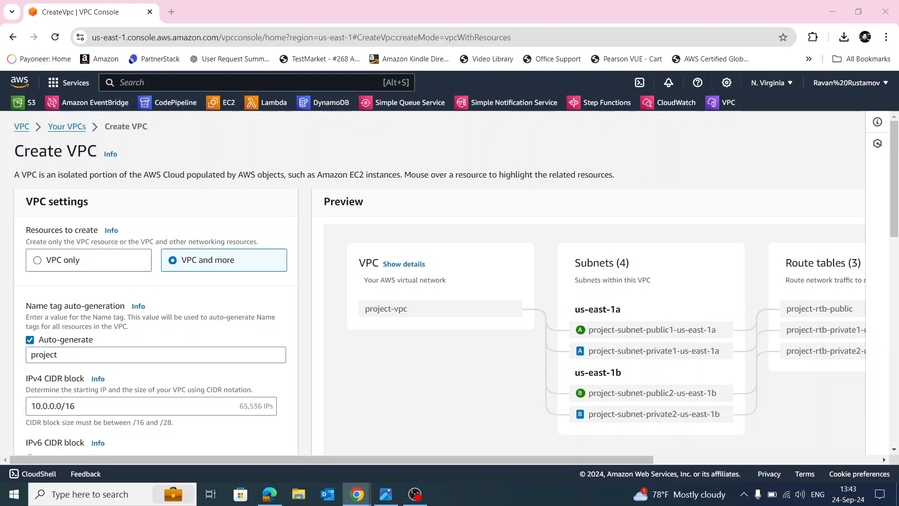
pyautogui.click(56, 260)
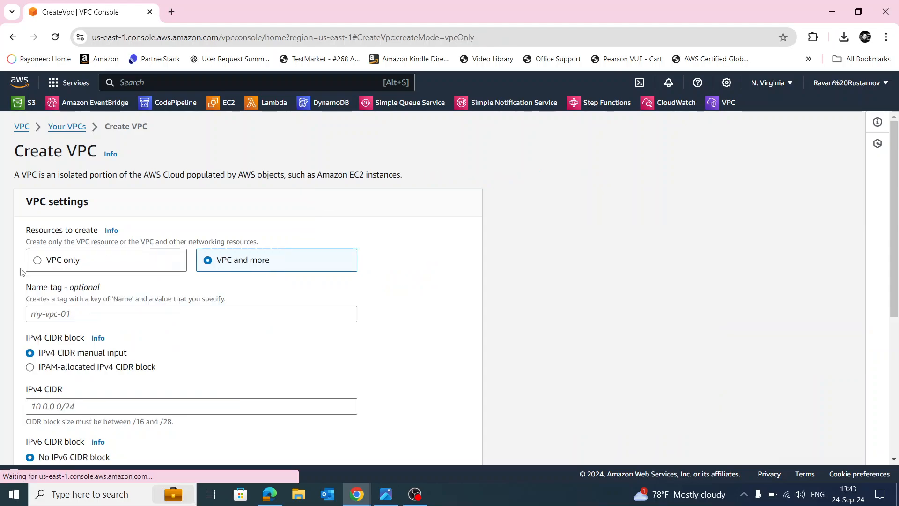
pyautogui.rightClick(78, 317)
pyautogui.click(105, 183)
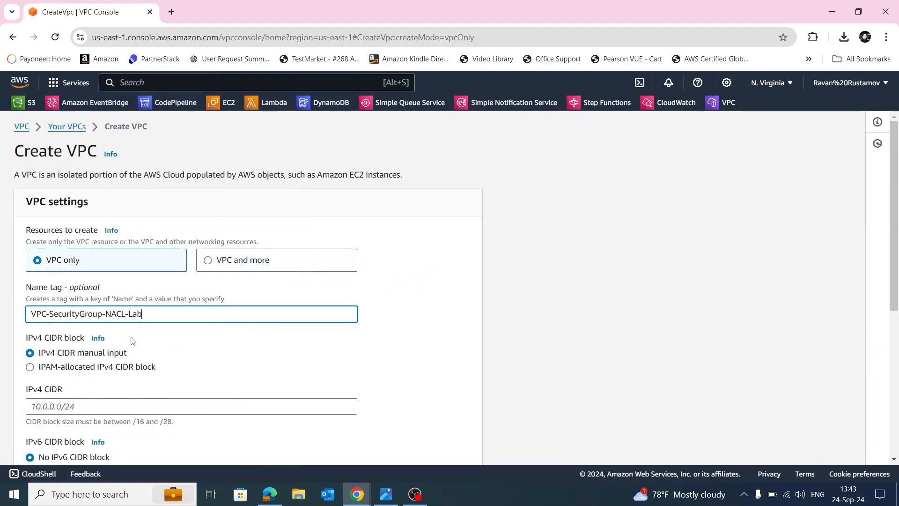
# - Set the VPC's IPv4 CIDR to 10.0.0.0/16 and create the VPC
pyautogui.scroll(-1, 446, 289)
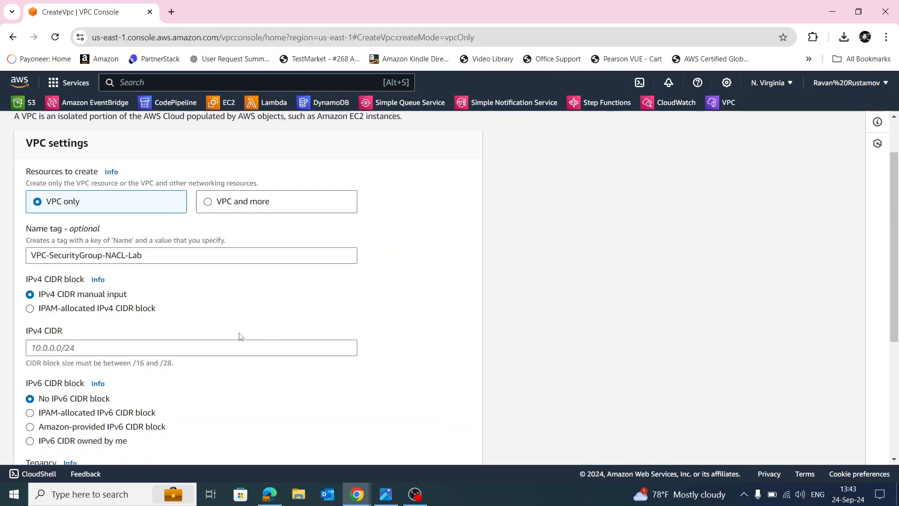
pyautogui.click(83, 350)
pyautogui.write('10.')
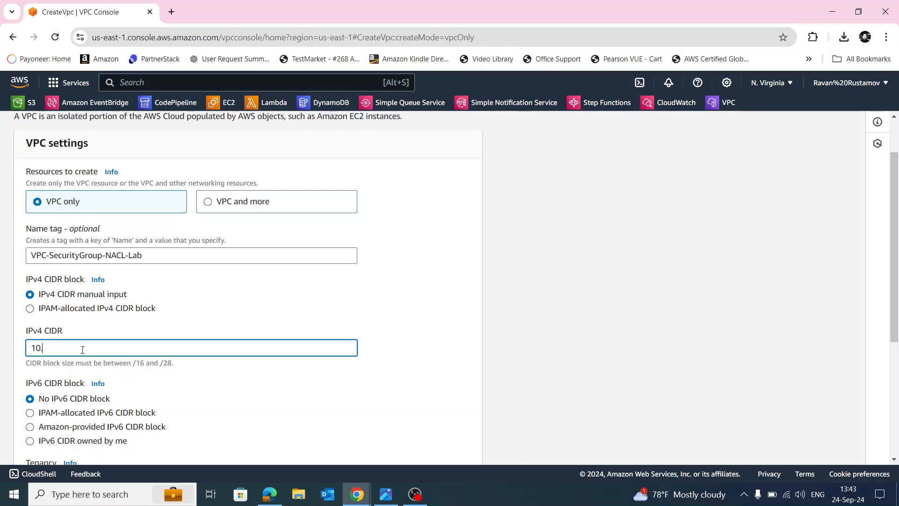
pyautogui.write('0.0.0/16')
pyautogui.click(403, 321)
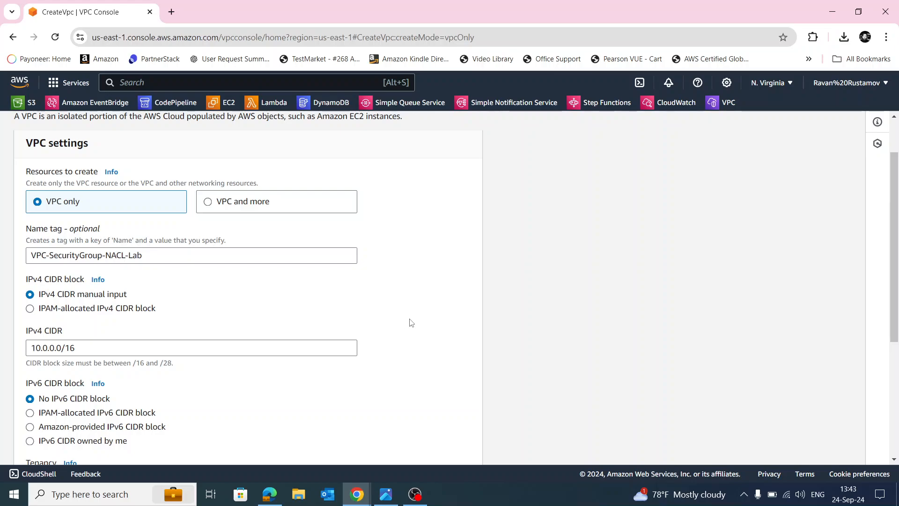
pyautogui.scroll(-3, 412, 321)
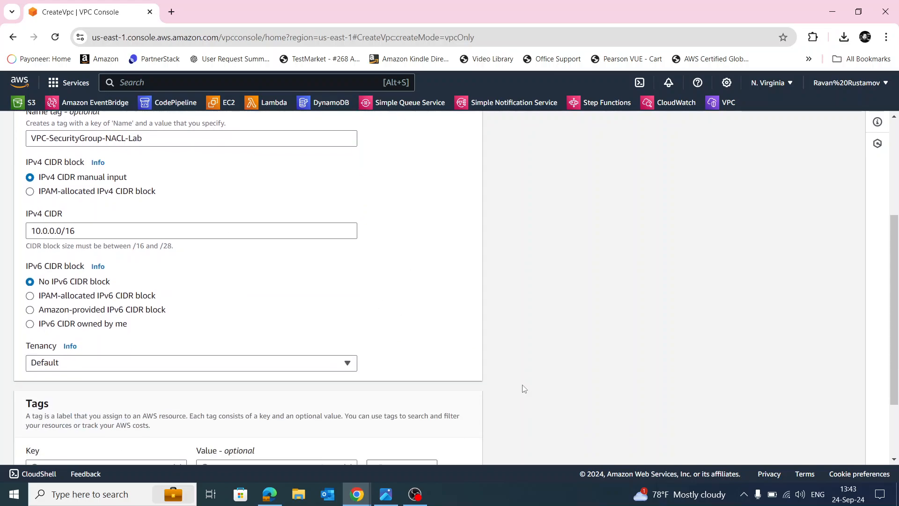
pyautogui.scroll(-2, 485, 307)
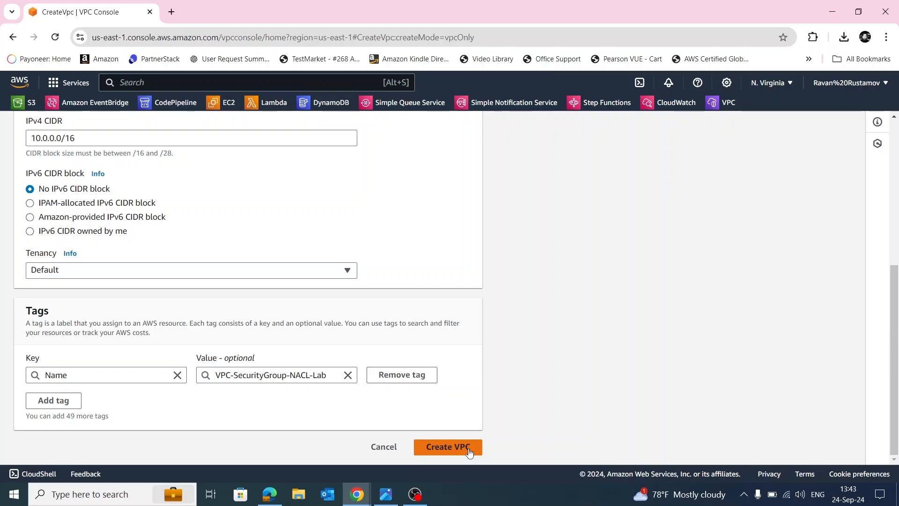
pyautogui.click(470, 451)
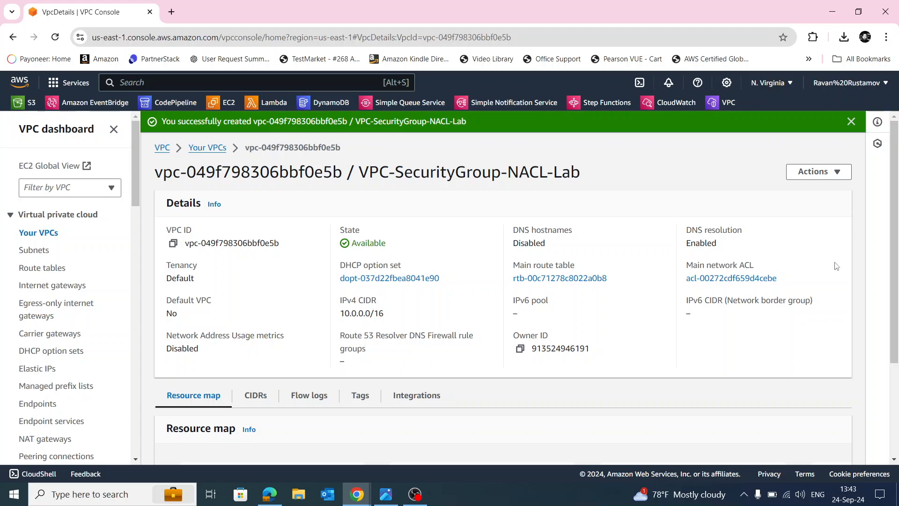
# - Start a new subnet and assign it to the VPC-SecurityGroup-NACL-Lab VPC
pyautogui.click(36, 252)
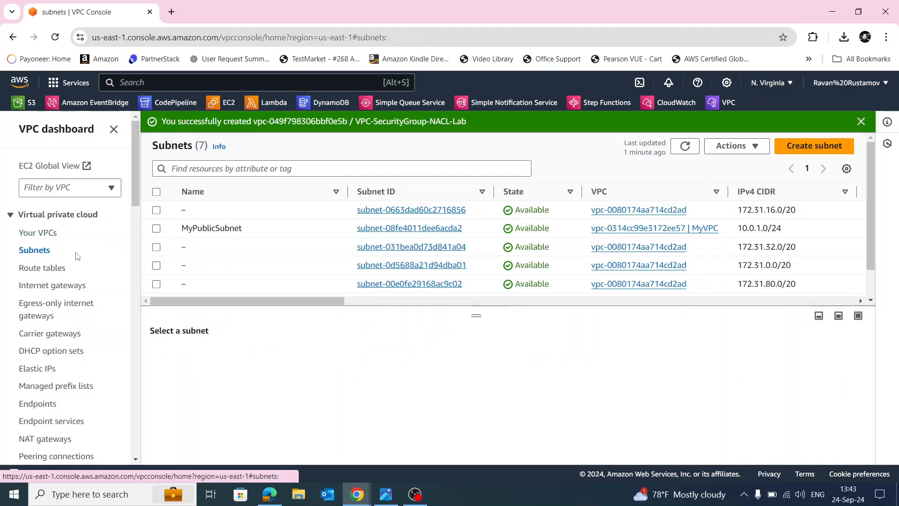
pyautogui.click(818, 146)
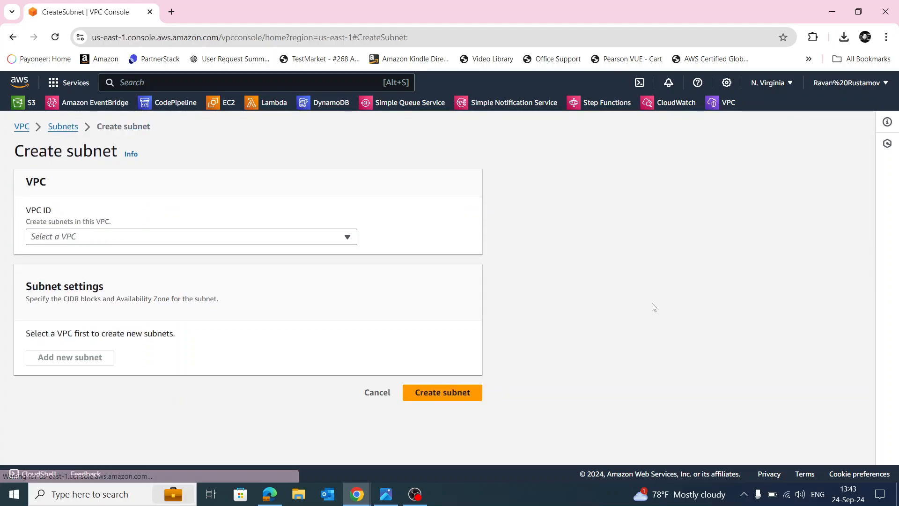
pyautogui.click(187, 237)
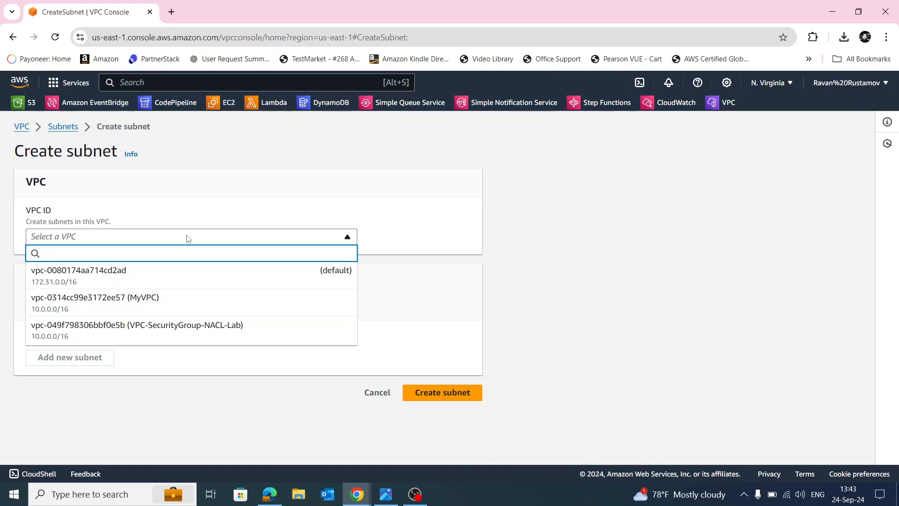
pyautogui.click(189, 337)
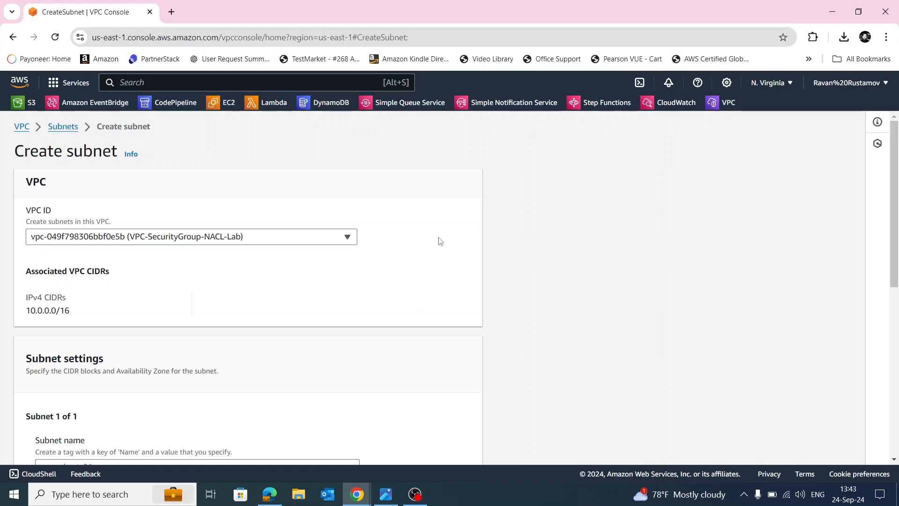
# - Name the subnet PublicSubnet and place it in availability zone us-east-1a
pyautogui.scroll(-5, 444, 241)
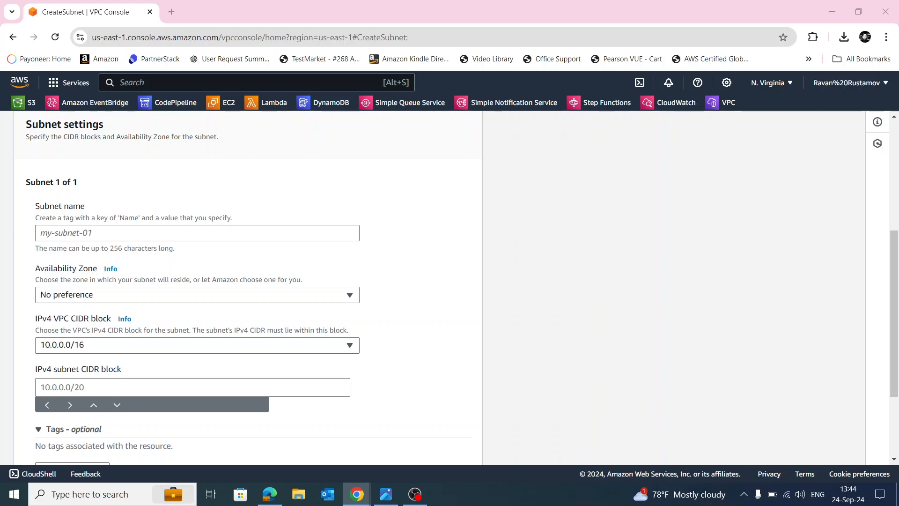
pyautogui.rightClick(167, 233)
pyautogui.click(201, 344)
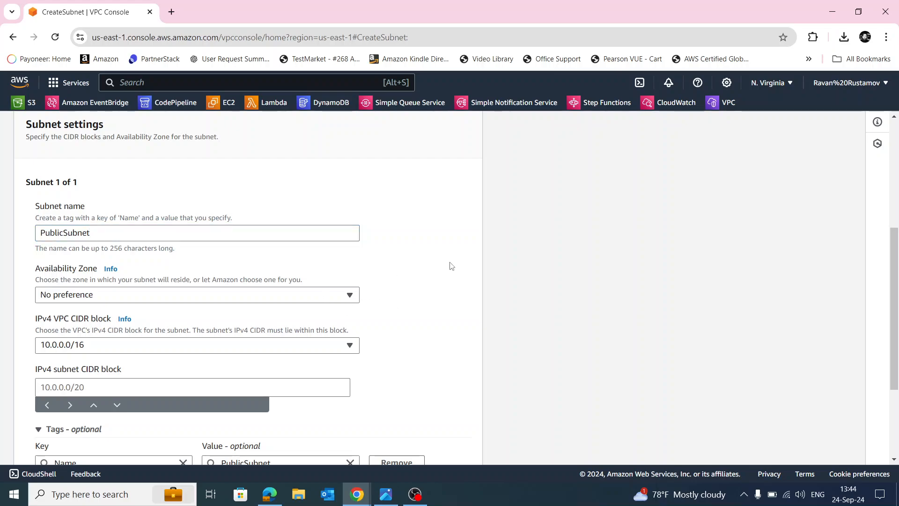
pyautogui.click(300, 299)
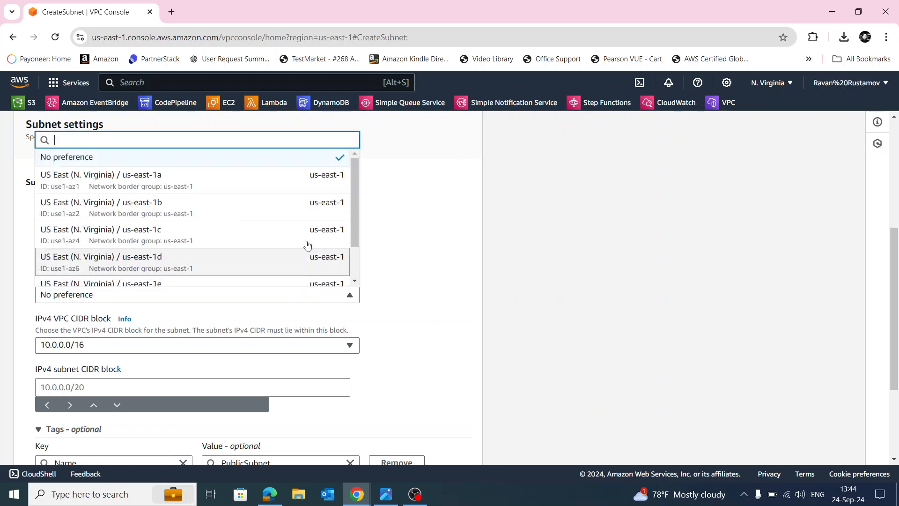
pyautogui.click(239, 189)
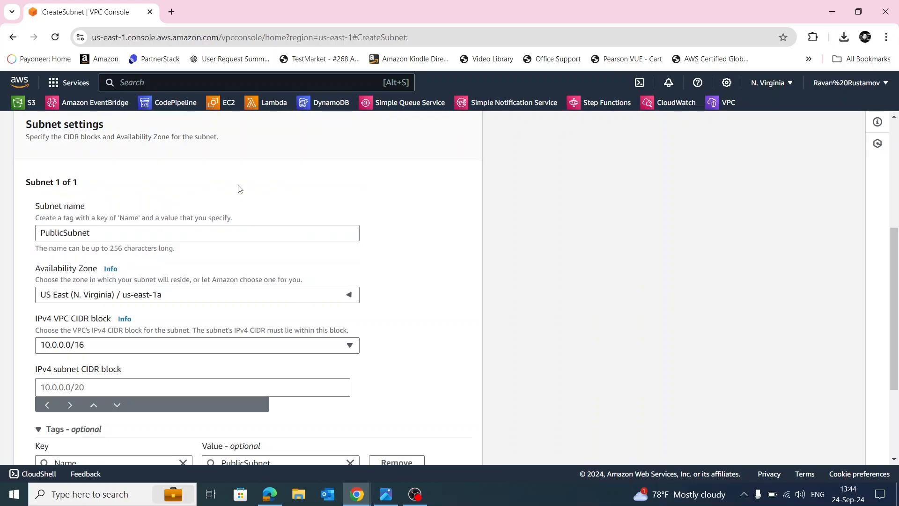
# - Set the public subnet's IPv4 CIDR block to 10.0.1.0/24 and create the subnet
pyautogui.scroll(-2, 440, 268)
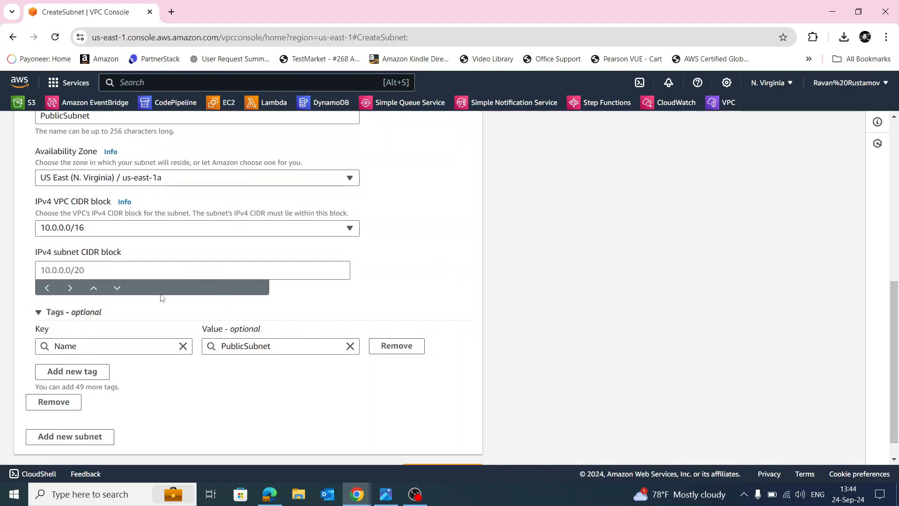
pyautogui.click(92, 271)
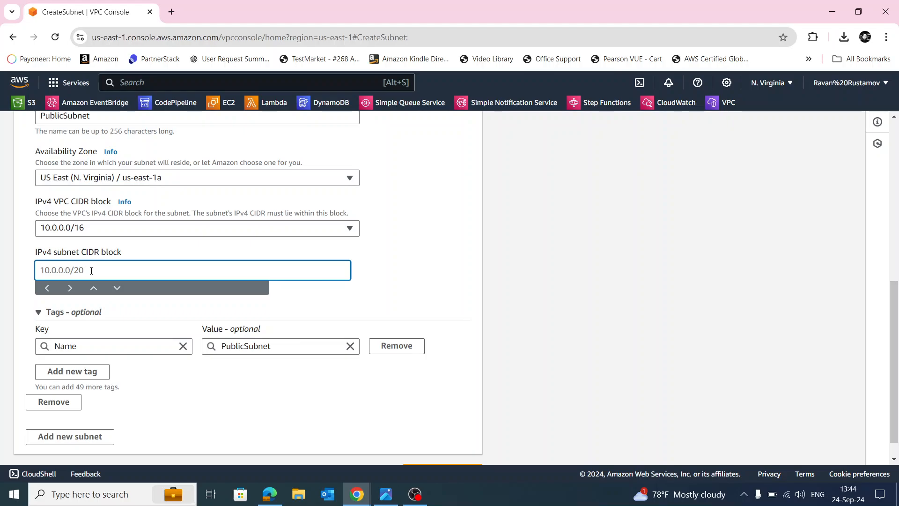
pyautogui.write('10.0.1.0/24')
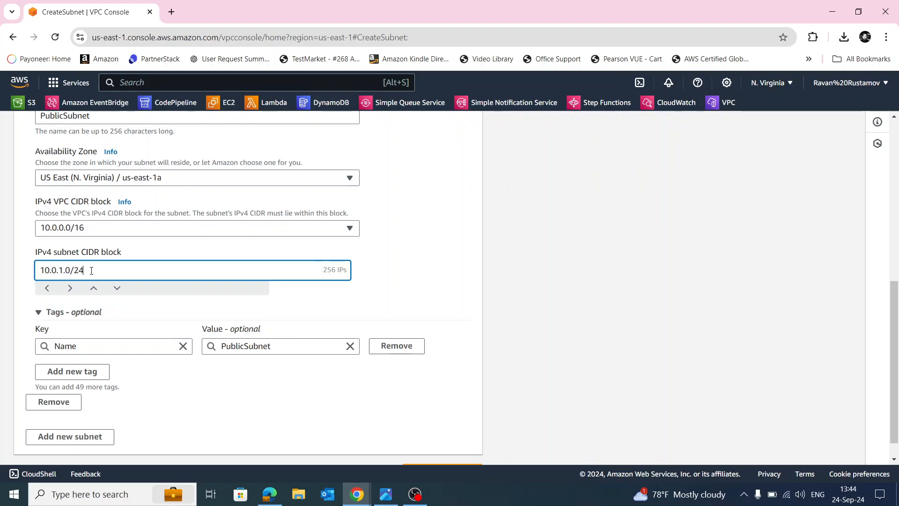
pyautogui.click(402, 265)
pyautogui.scroll(-1, 434, 274)
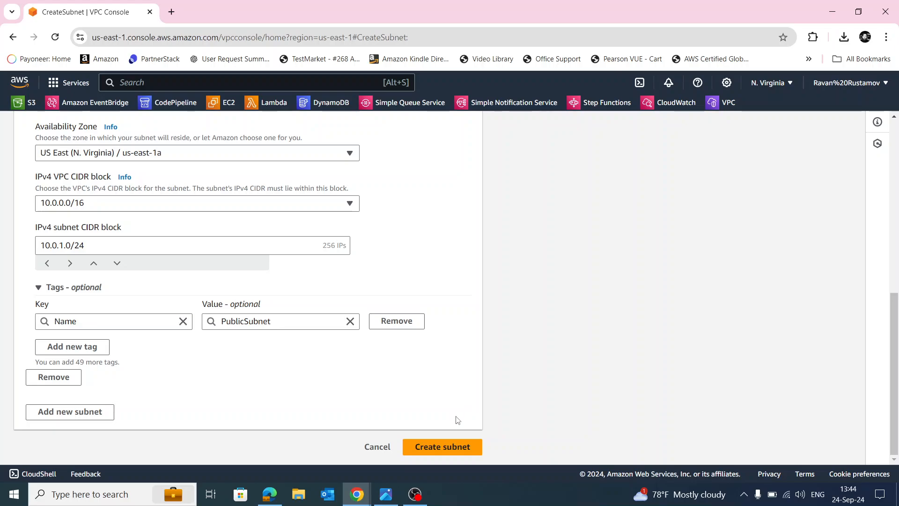
pyautogui.click(452, 448)
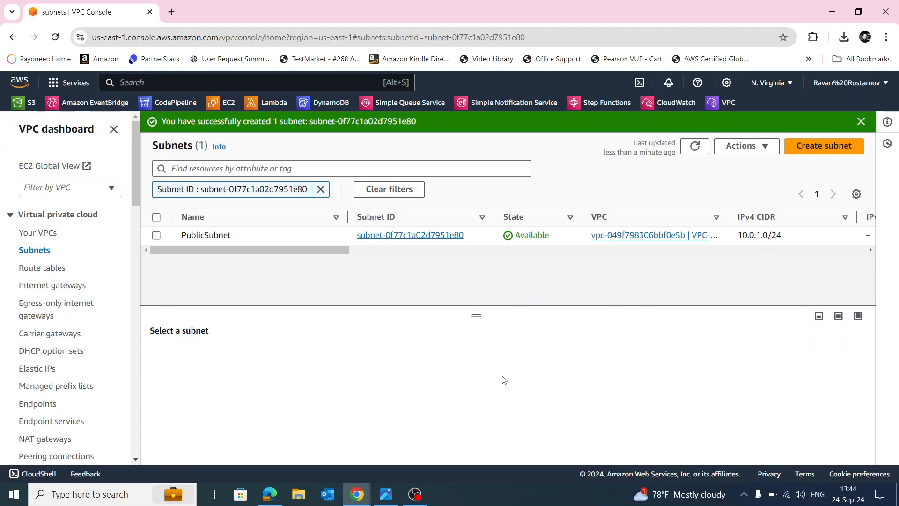
# - Start a second subnet in the same VPC-SecurityGroup-NACL-Lab VPC
pyautogui.click(825, 149)
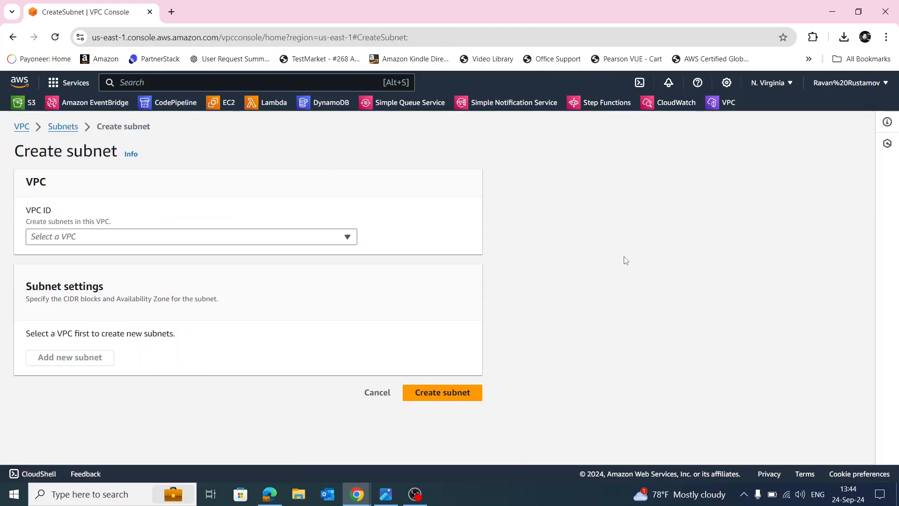
pyautogui.click(340, 239)
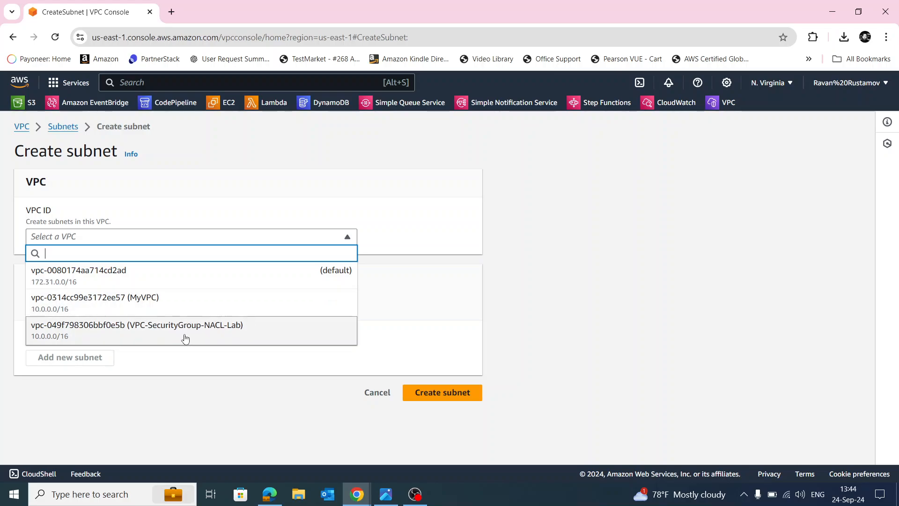
pyautogui.click(215, 344)
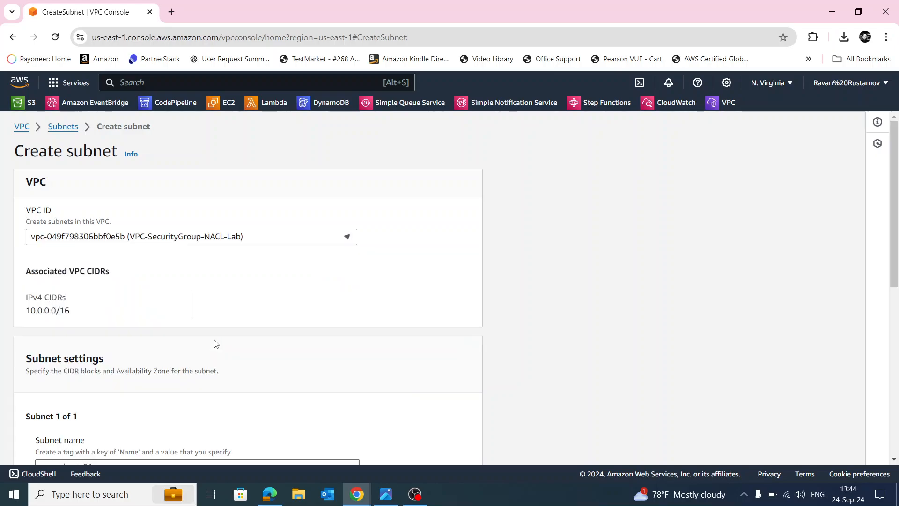
# - Name the second subnet PrivateSubnet and place it in availability zone us-east-1a
pyautogui.scroll(-5, 401, 300)
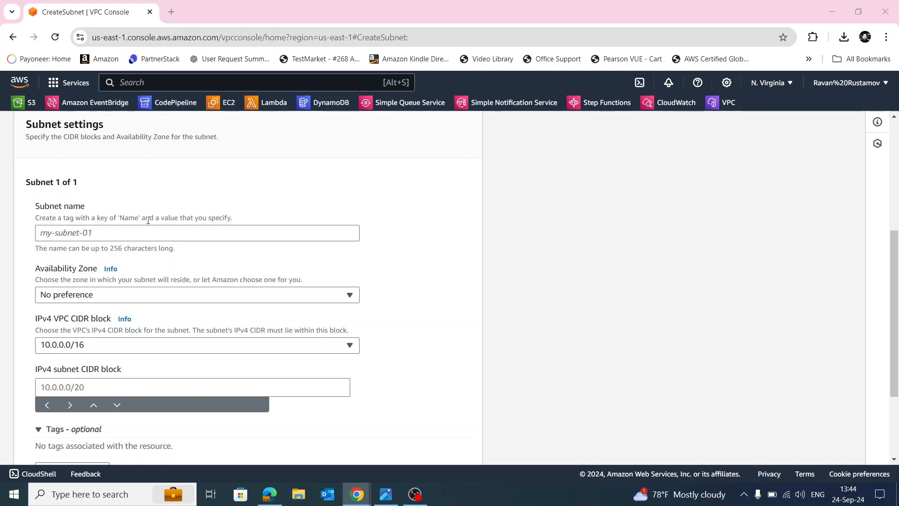
pyautogui.rightClick(131, 235)
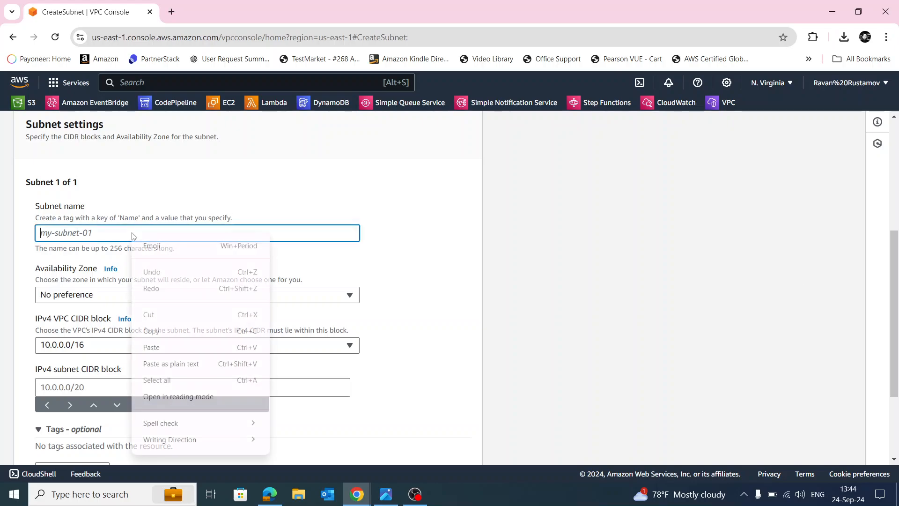
pyautogui.click(178, 345)
pyautogui.click(311, 295)
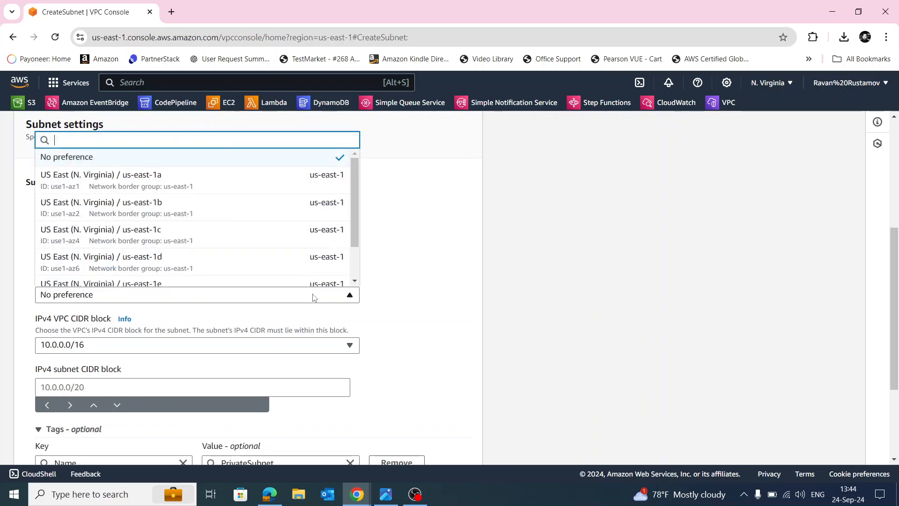
pyautogui.click(300, 180)
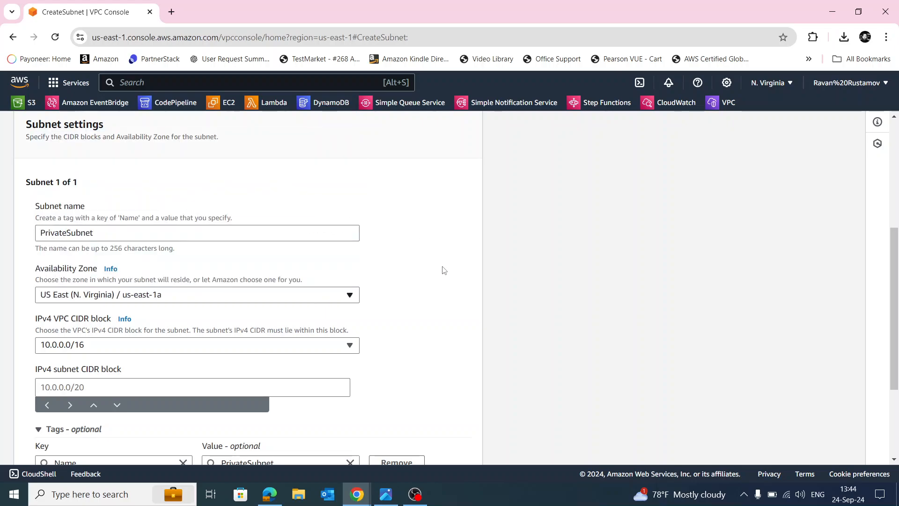
# - Set the private subnet's IPv4 CIDR block to 10.0.2.0/24 and create the subnet
pyautogui.scroll(-3, 449, 273)
pyautogui.click(123, 243)
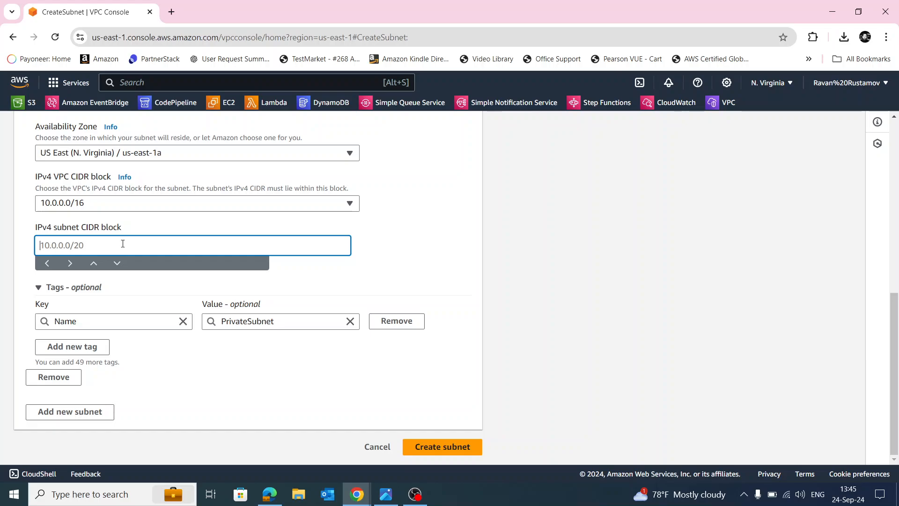
pyautogui.write('10.0.2.0/24')
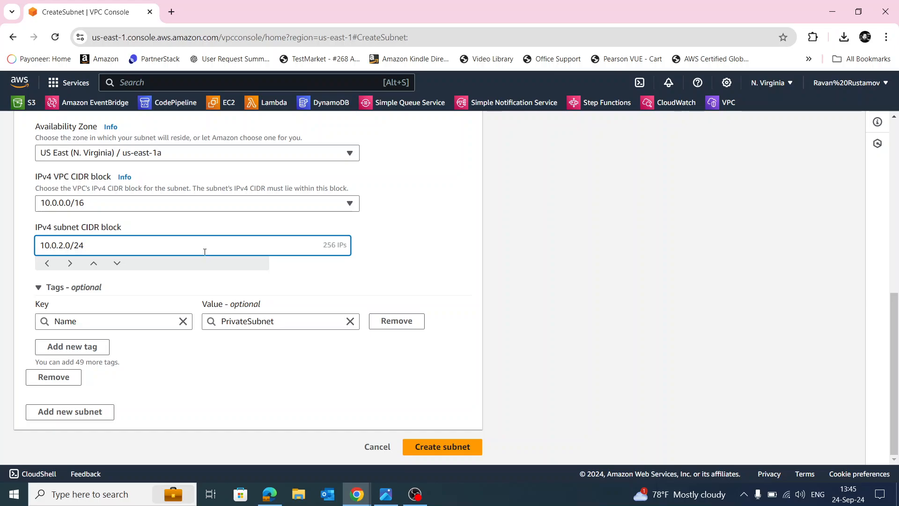
pyautogui.click(444, 446)
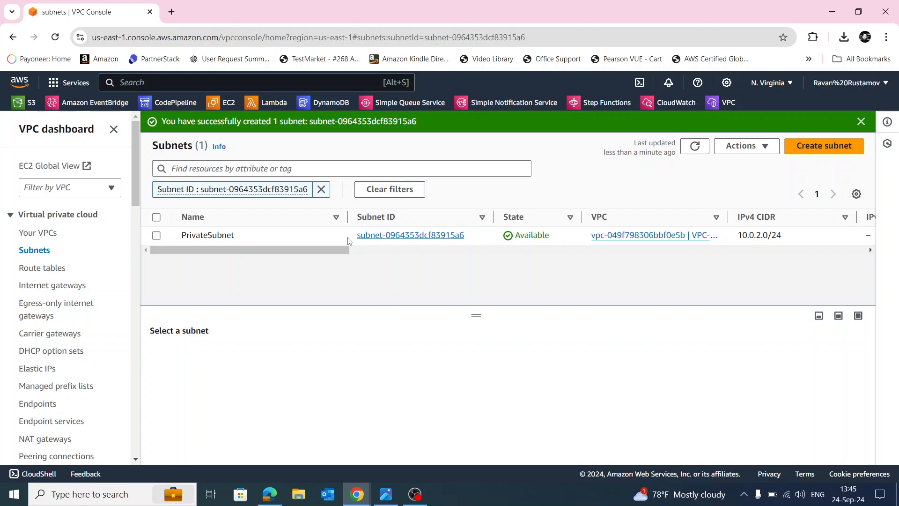
# - Create an internet gateway named IGW-Lab
pyautogui.click(47, 286)
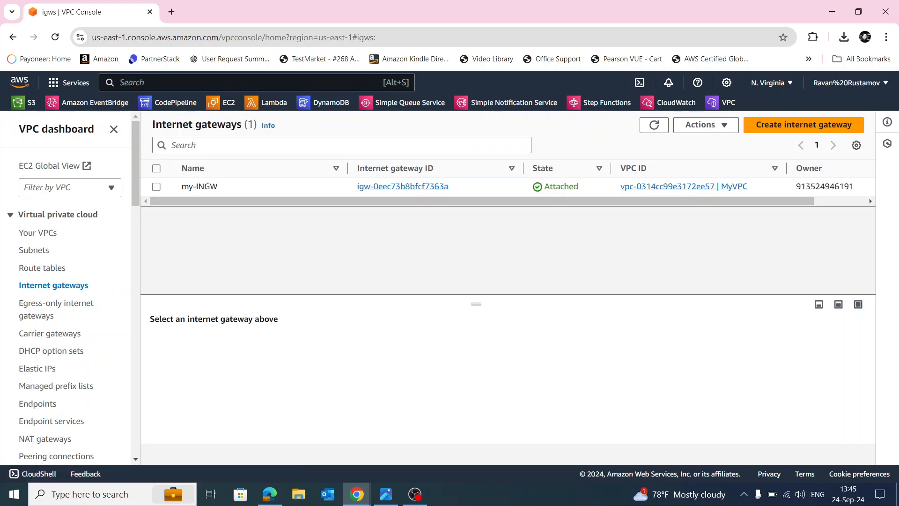
pyautogui.click(791, 129)
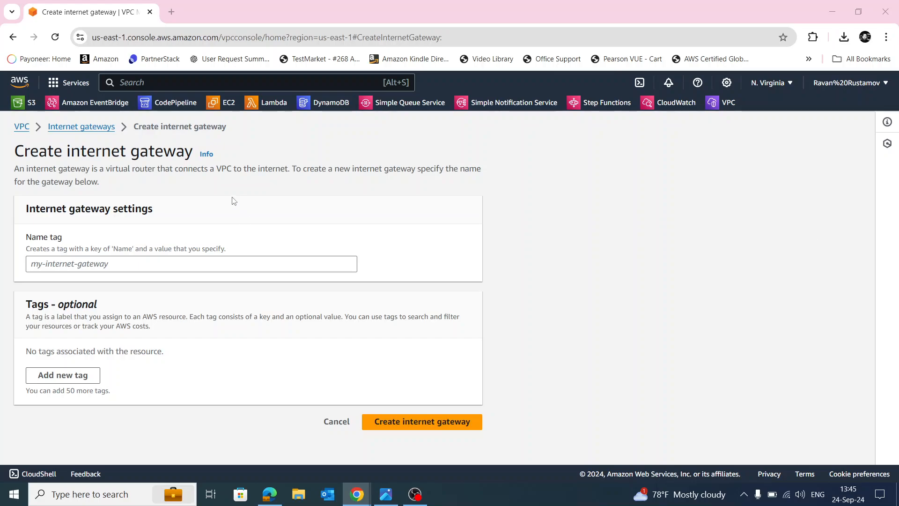
pyautogui.rightClick(142, 262)
pyautogui.click(156, 147)
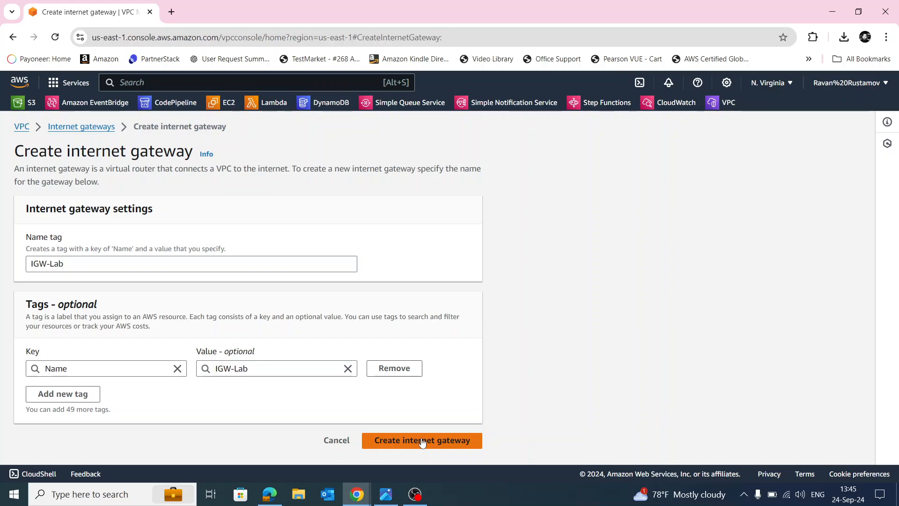
pyautogui.click(422, 441)
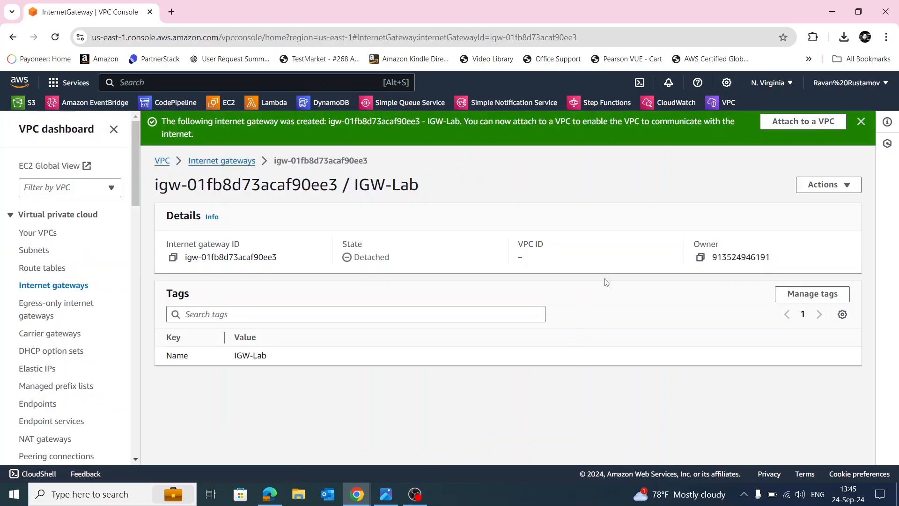
# - Attach the IGW-Lab internet gateway to the VPC-SecurityGroup-NACL-Lab VPC
pyautogui.click(795, 122)
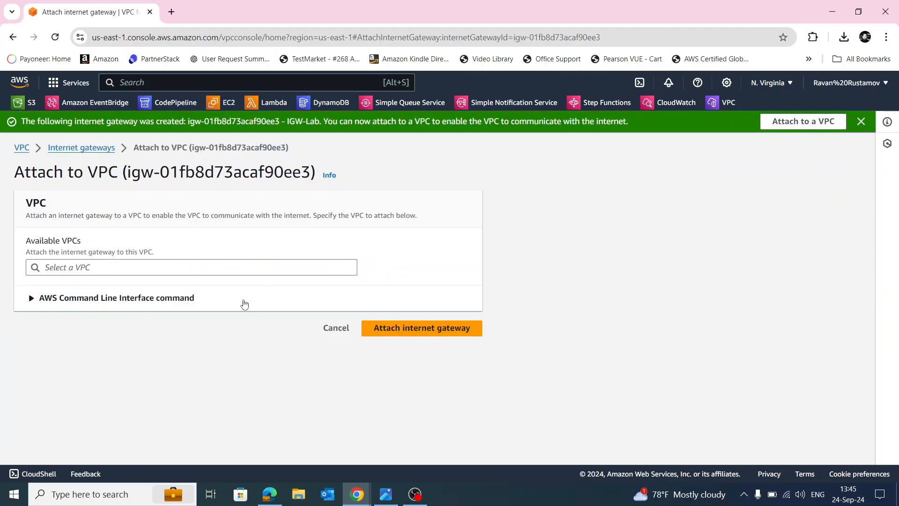
pyautogui.click(257, 267)
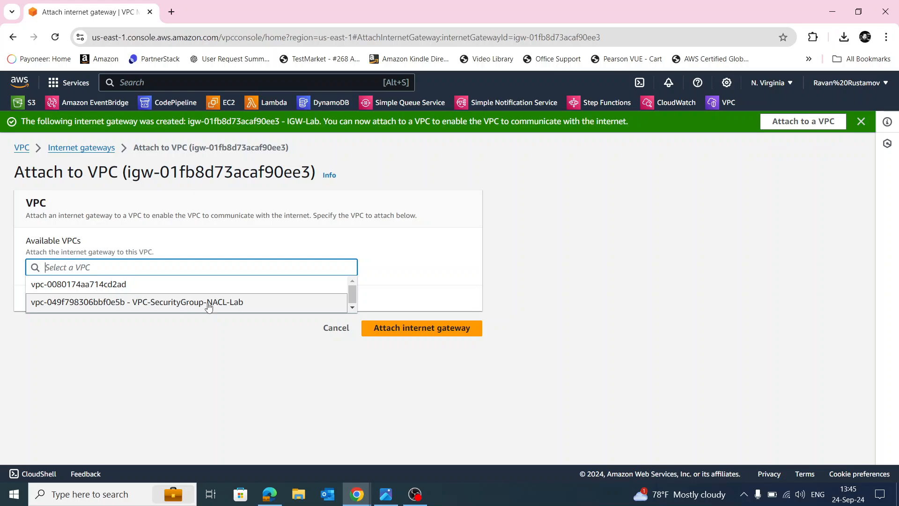
pyautogui.click(283, 301)
pyautogui.click(426, 328)
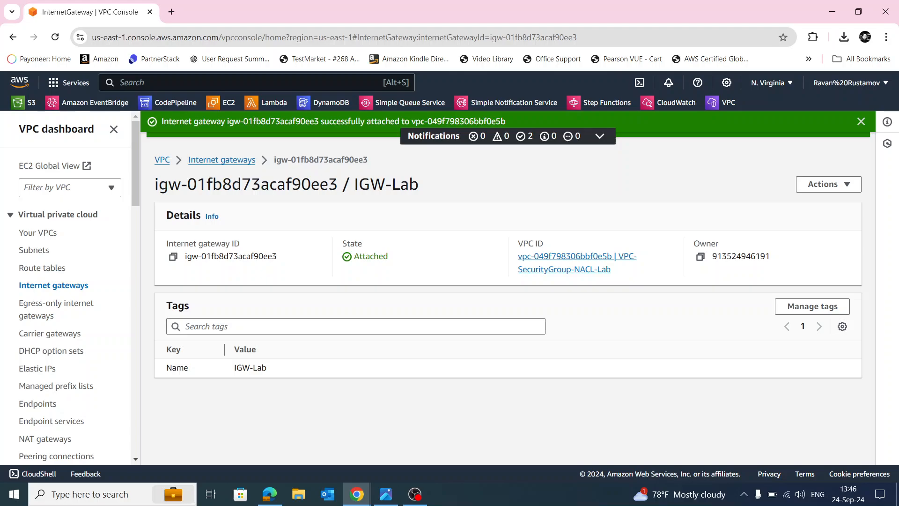
# - Open the route tables list and refresh it to load the route table of the VPC-SecurityGroup-NACL-Lab VPC
pyautogui.click(52, 270)
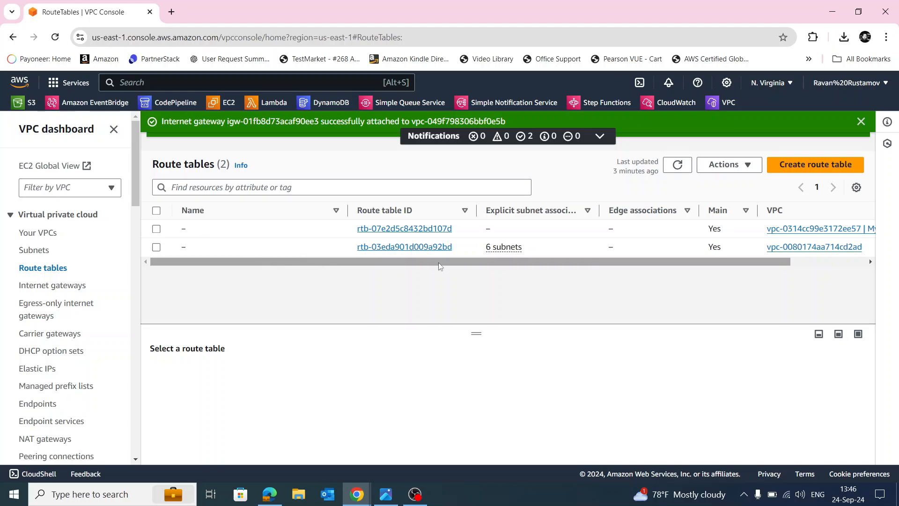
pyautogui.moveTo(569, 262); pyautogui.dragTo(487, 267)
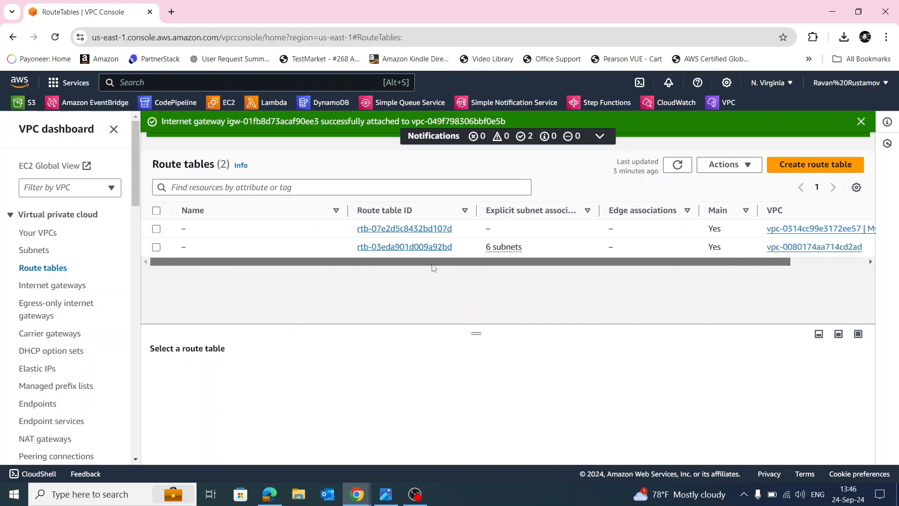
pyautogui.click(861, 121)
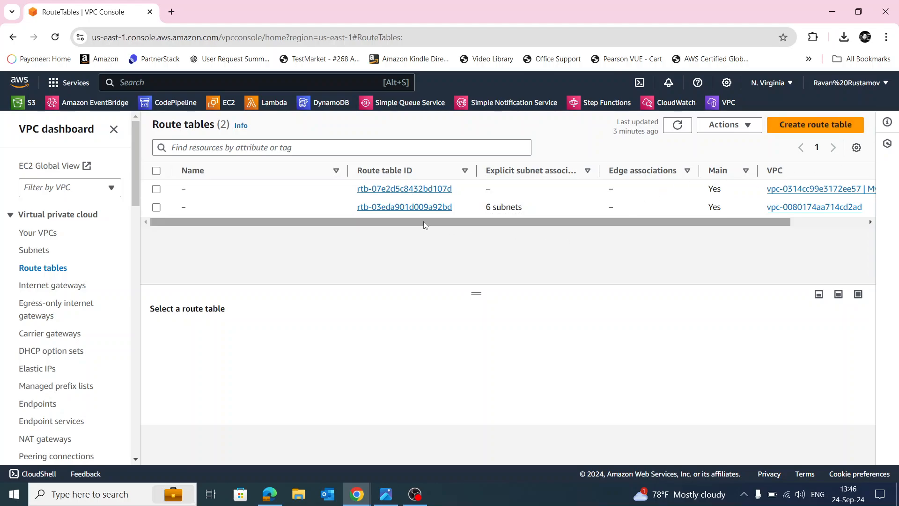
pyautogui.click(678, 125)
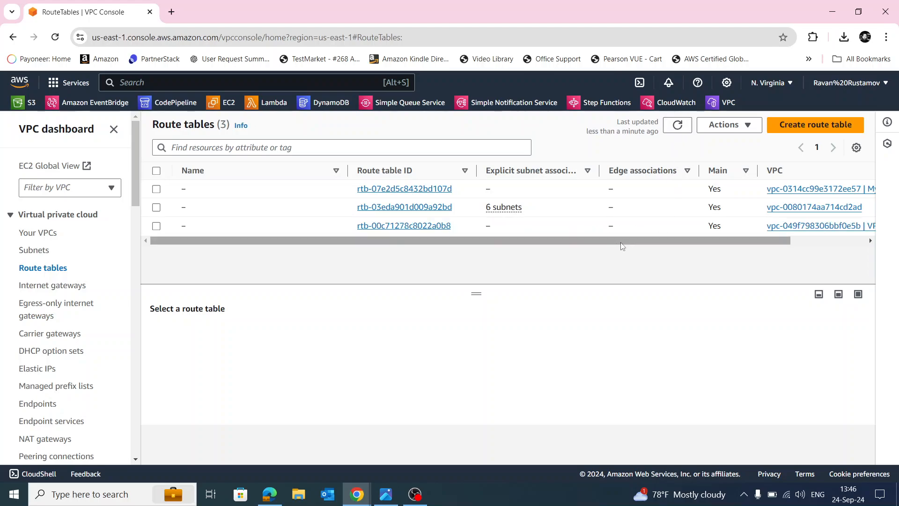
pyautogui.moveTo(623, 244); pyautogui.dragTo(862, 245)
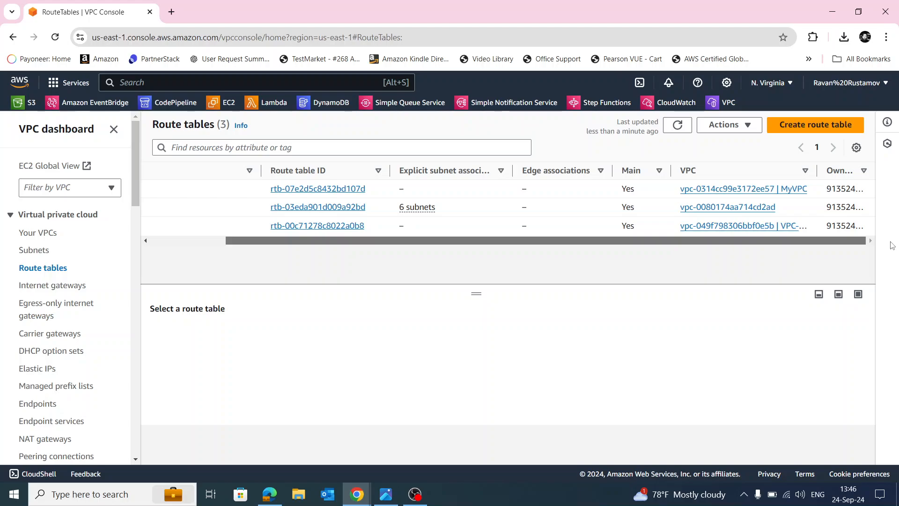
pyautogui.moveTo(765, 244); pyautogui.dragTo(468, 247)
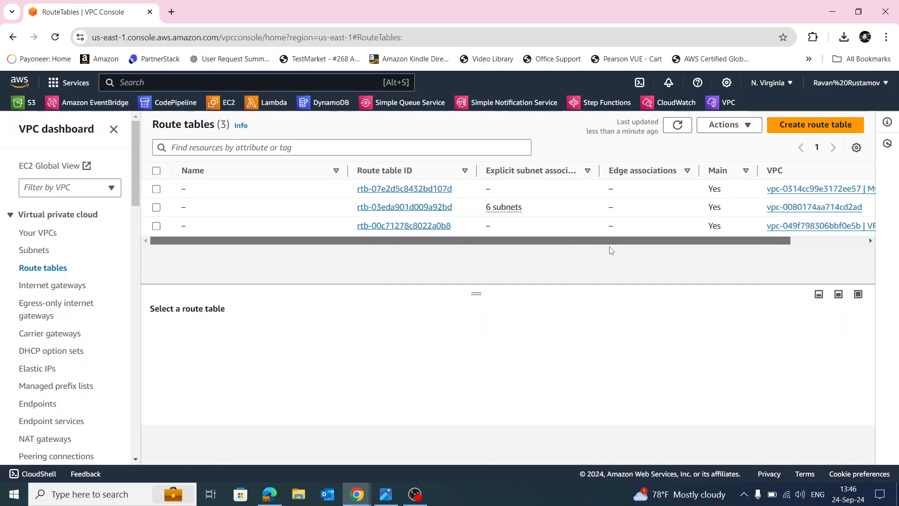
pyautogui.click(157, 190)
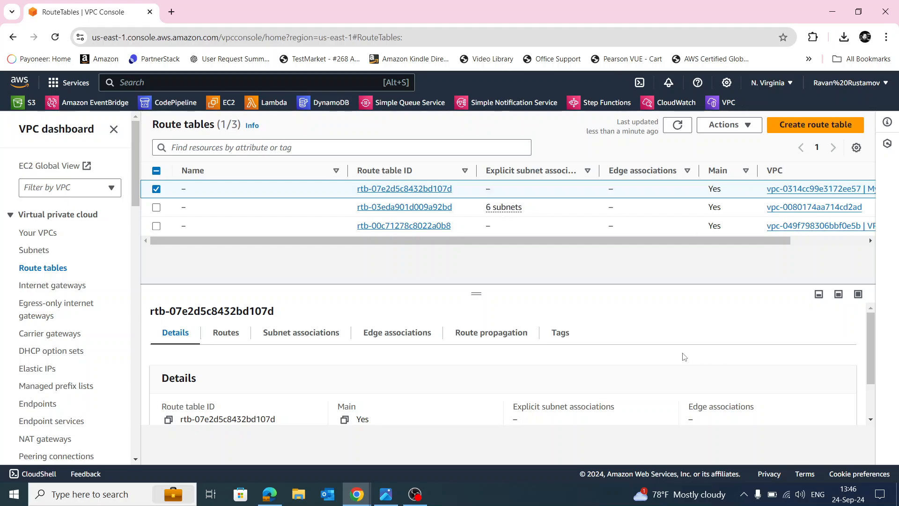
pyautogui.click(235, 336)
pyautogui.click(796, 364)
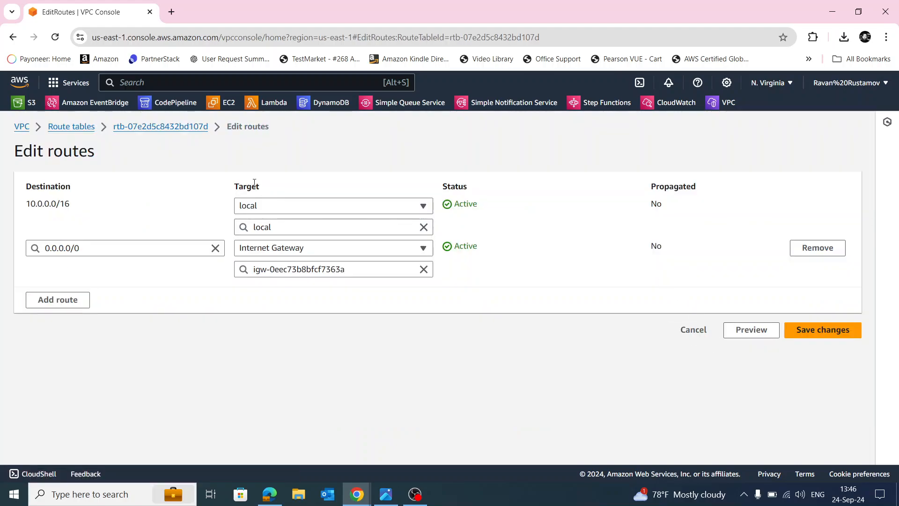
pyautogui.click(71, 126)
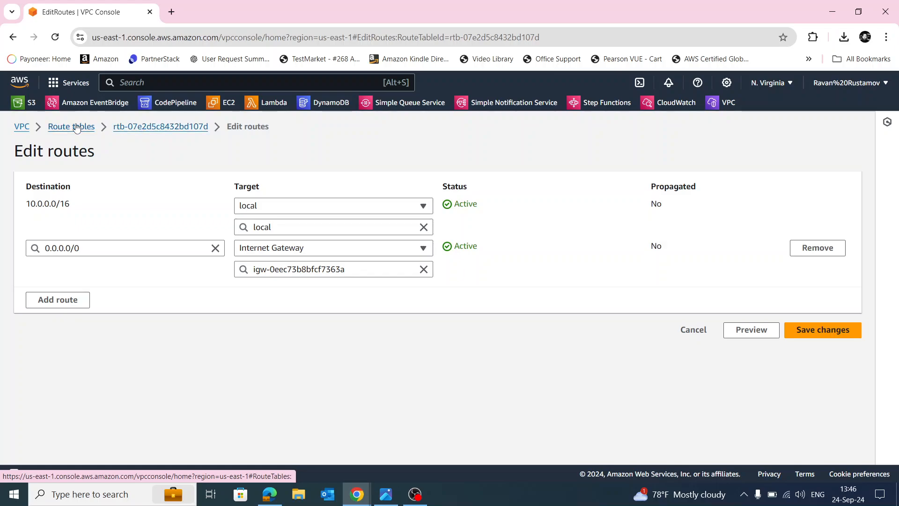
pyautogui.click(156, 189)
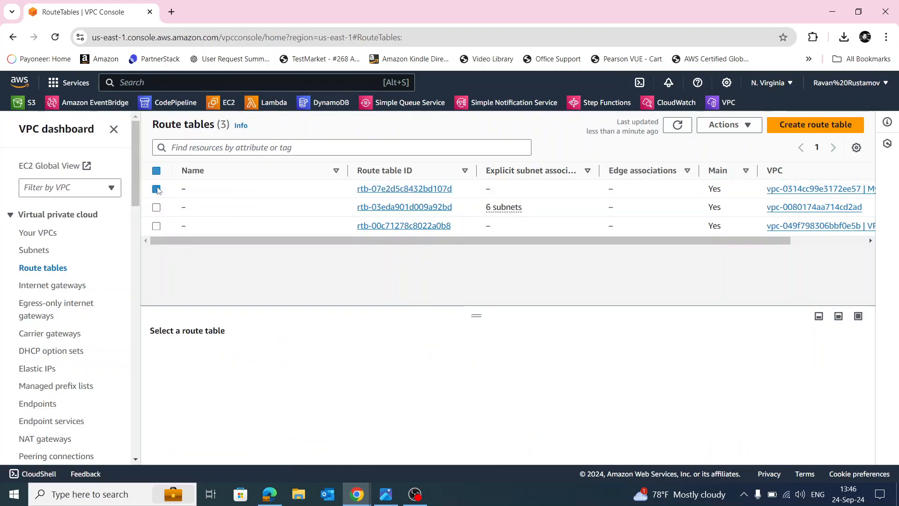
# - Add a route with destination 0.0.0.0/0 to the route table of the VPC-SecurityGroup-NACL-Lab VPC
pyautogui.click(156, 225)
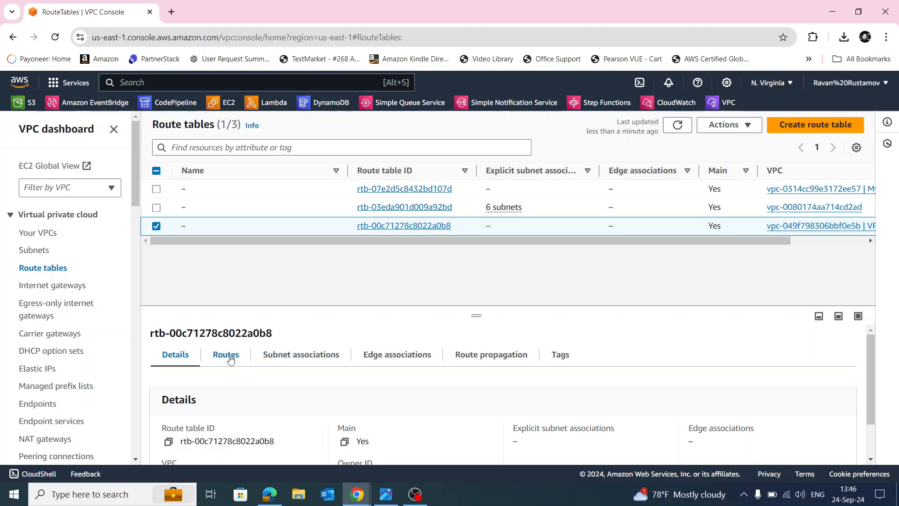
pyautogui.click(229, 355)
pyautogui.click(804, 390)
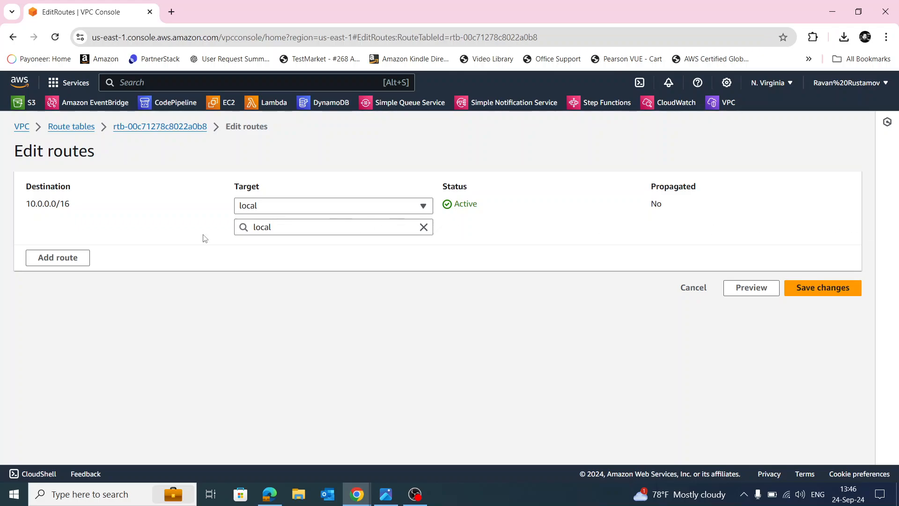
pyautogui.click(69, 257)
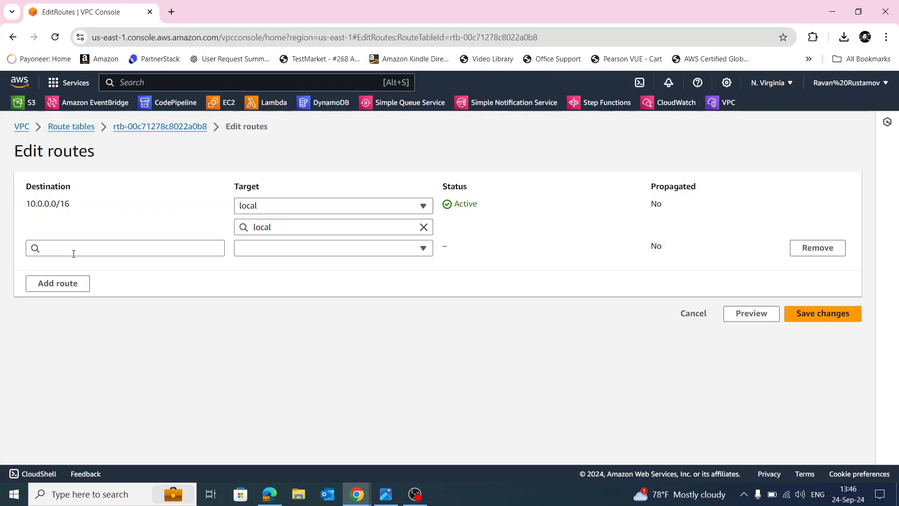
pyautogui.click(115, 243)
pyautogui.click(92, 267)
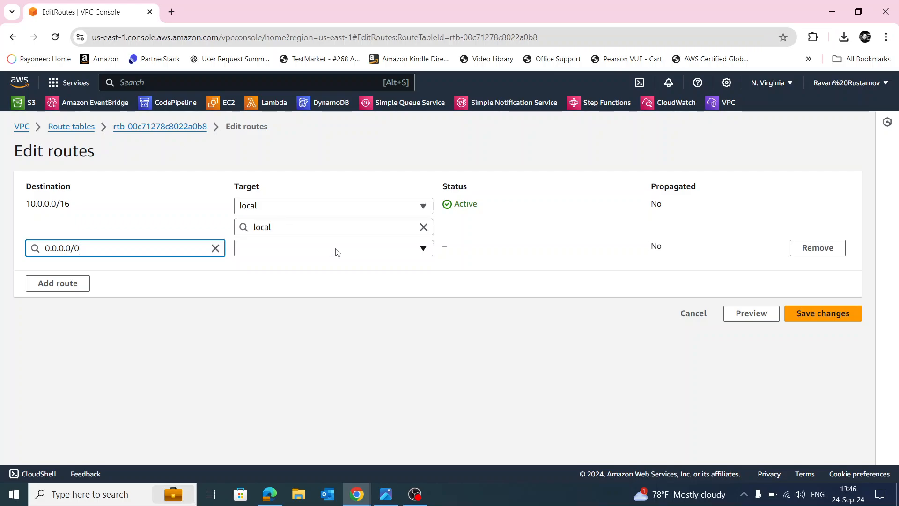
# - Target the 0.0.0.0/0 route at the IGW-Lab internet gateway and save the route changes
pyautogui.click(336, 253)
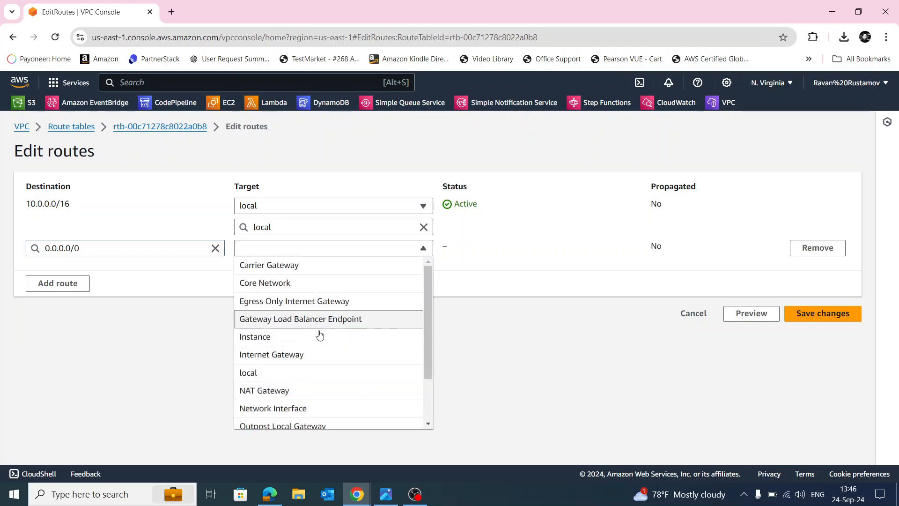
pyautogui.click(333, 354)
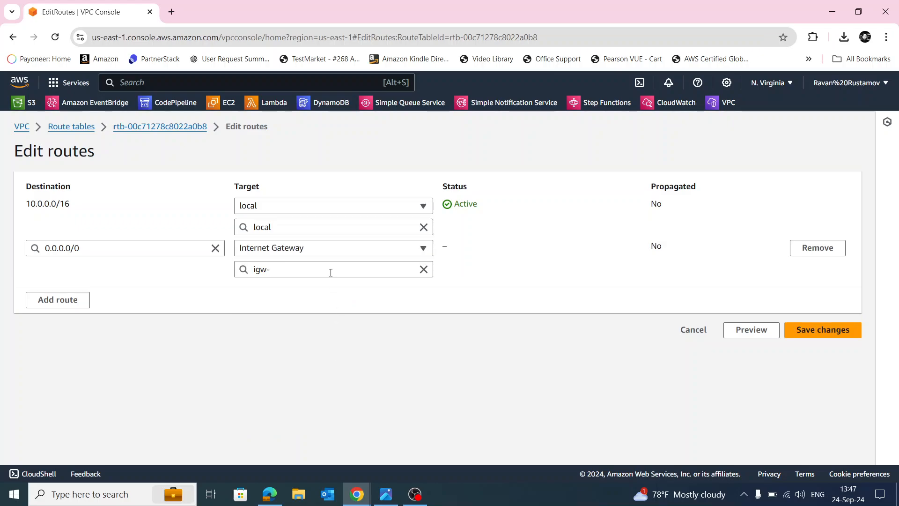
pyautogui.click(330, 269)
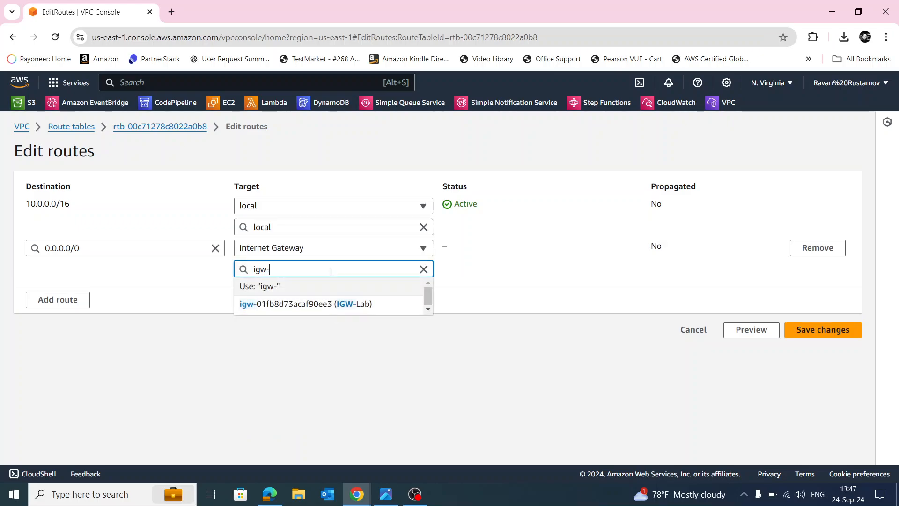
pyautogui.click(348, 304)
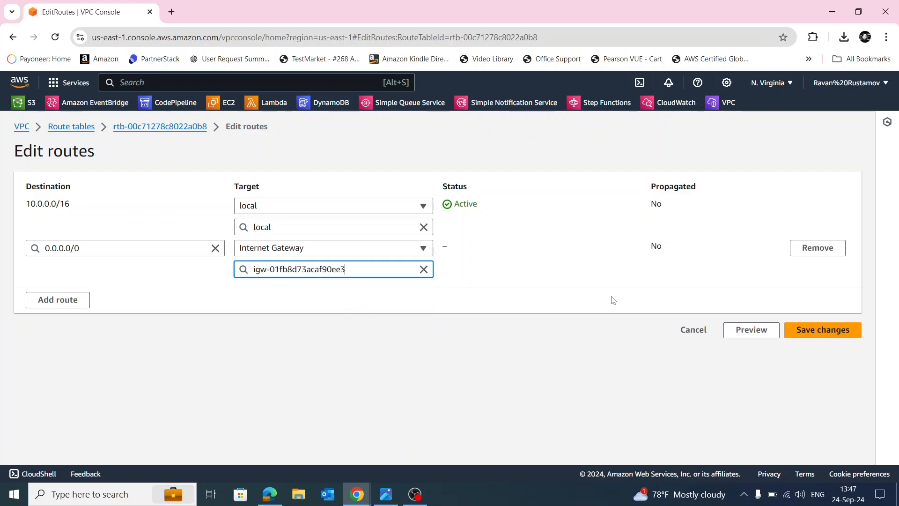
pyautogui.click(822, 330)
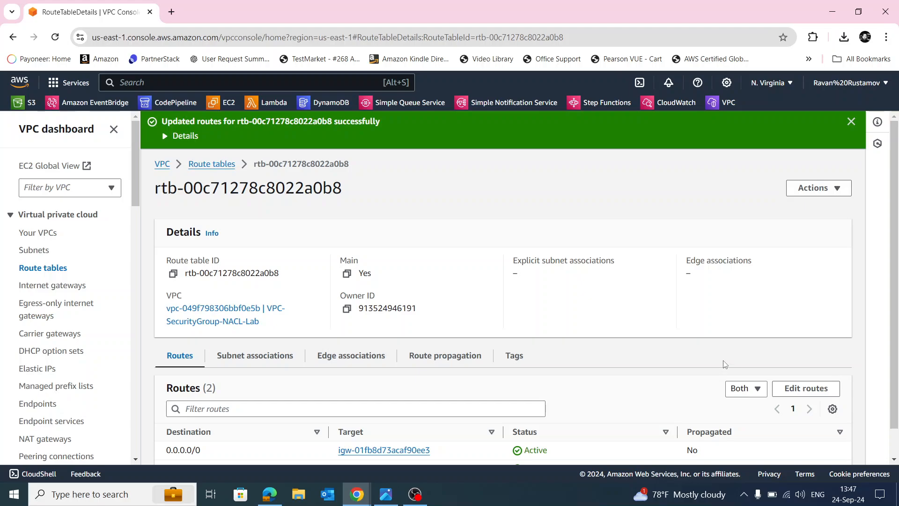
# - Associate PublicSubnet explicitly with this route table and save the association
pyautogui.click(251, 359)
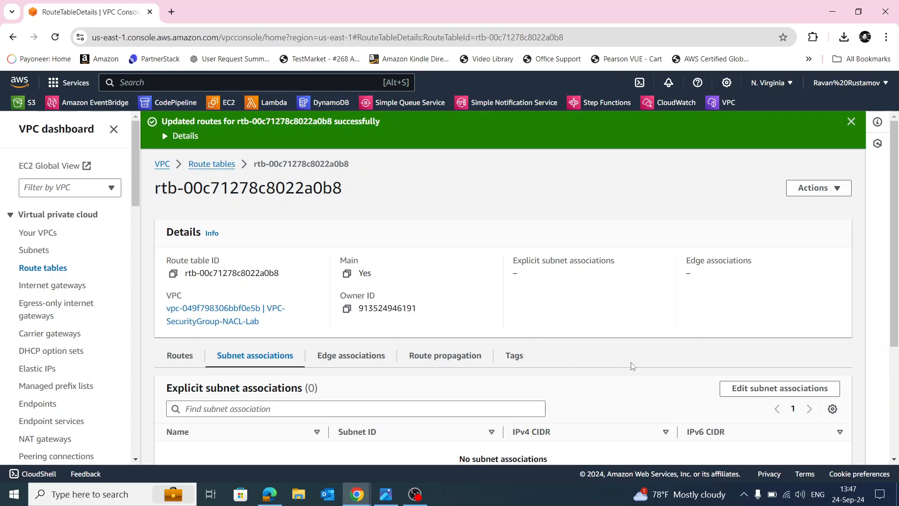
pyautogui.click(755, 390)
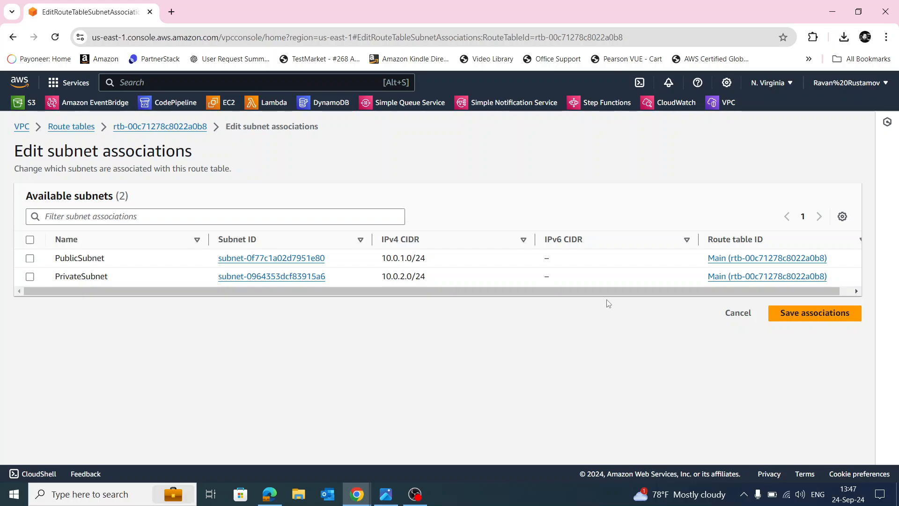
pyautogui.click(30, 258)
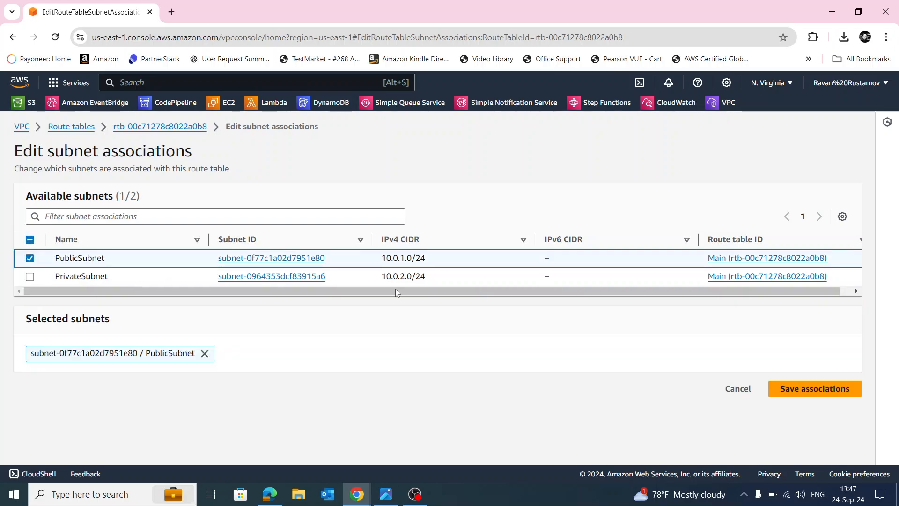
pyautogui.click(825, 392)
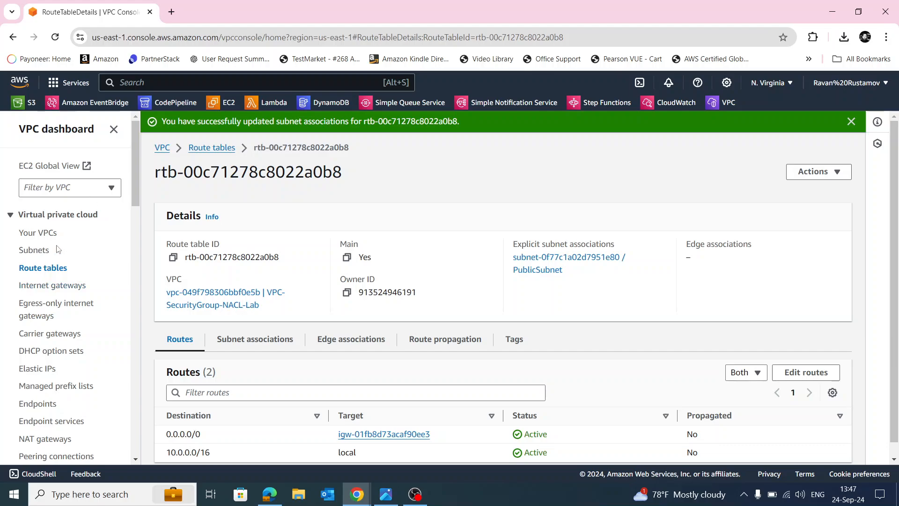
pyautogui.scroll(-7, 65, 298)
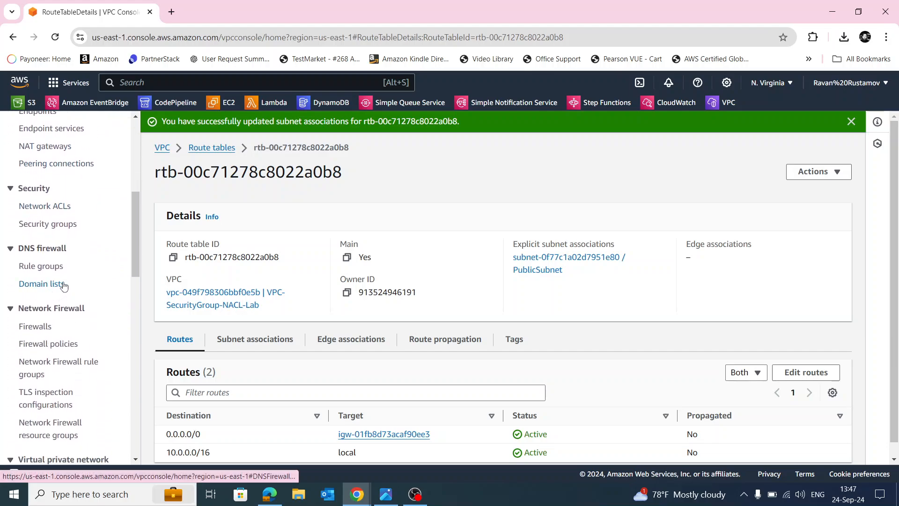
pyautogui.scroll(-5, 60, 310)
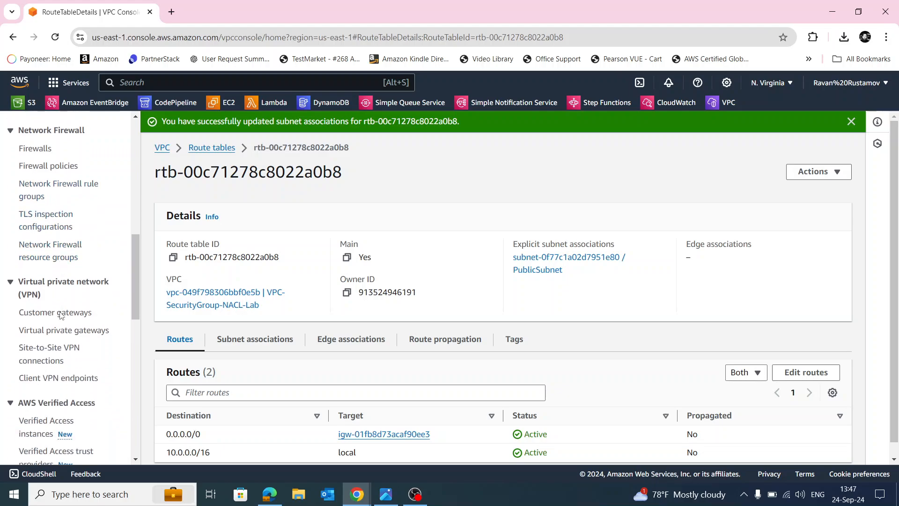
pyautogui.scroll(-8, 60, 315)
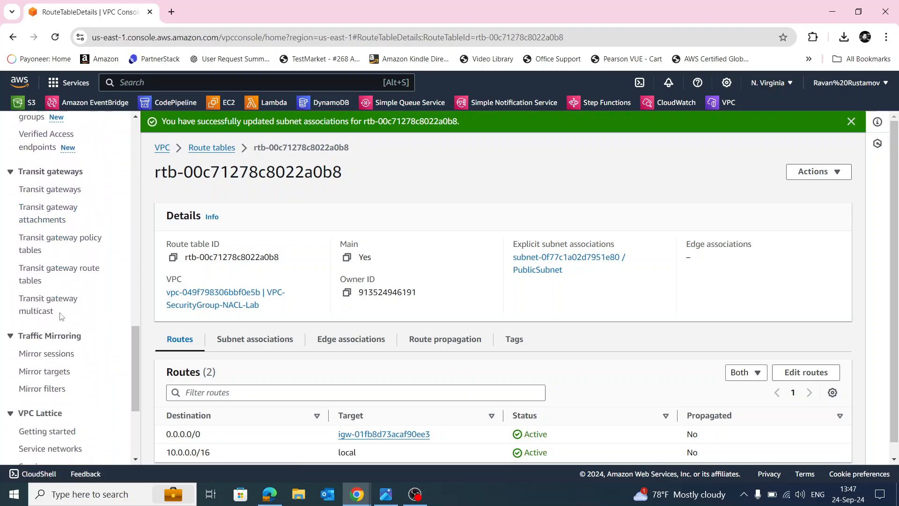
pyautogui.scroll(-1, 60, 309)
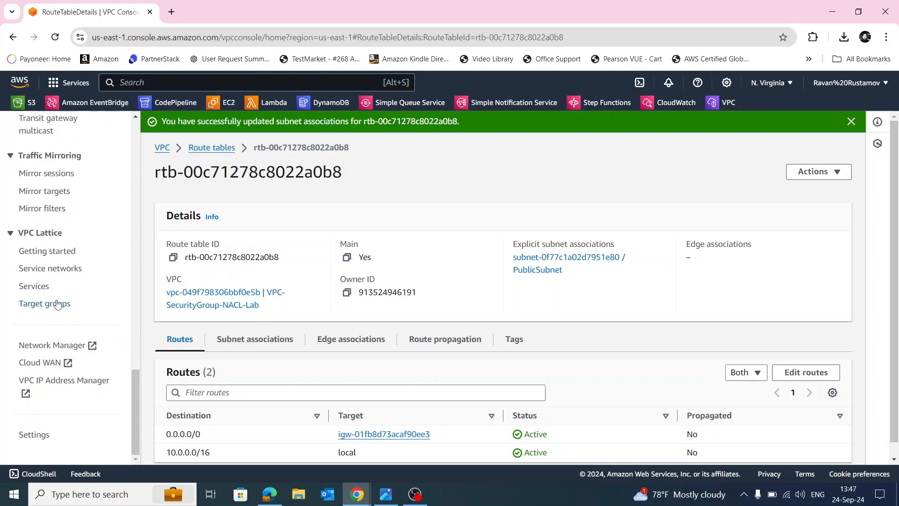
pyautogui.scroll(2, 62, 310)
pyautogui.scroll(3, 63, 310)
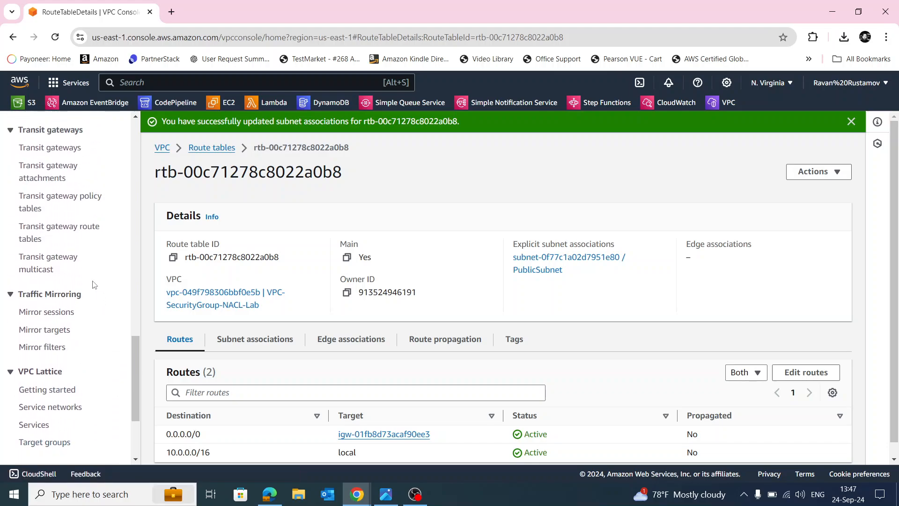
# - Open the VPC security groups list and start creating a new security group
pyautogui.scroll(4, 48, 294)
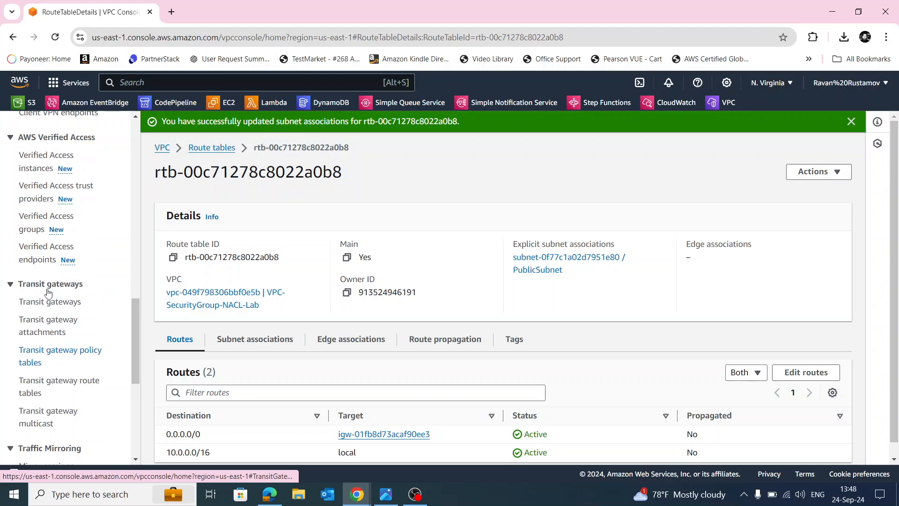
pyautogui.scroll(3, 47, 293)
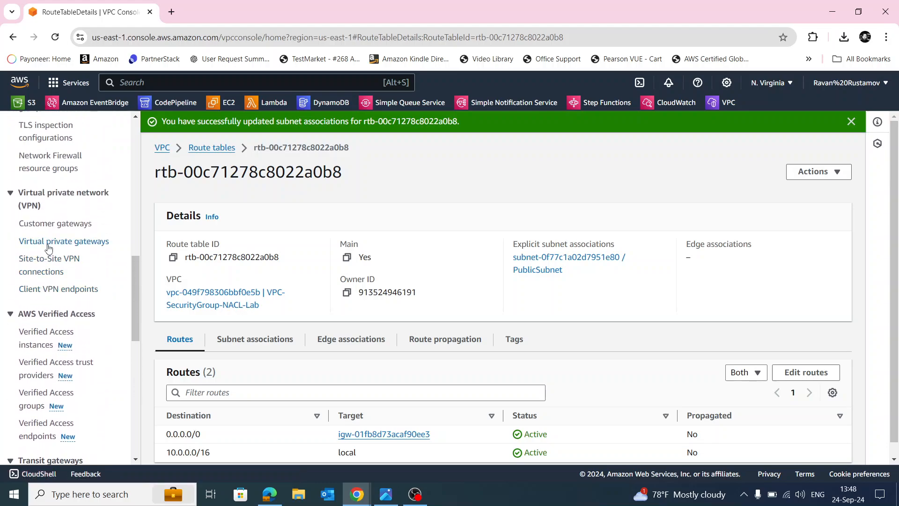
pyautogui.scroll(3, 52, 253)
pyautogui.scroll(3, 52, 260)
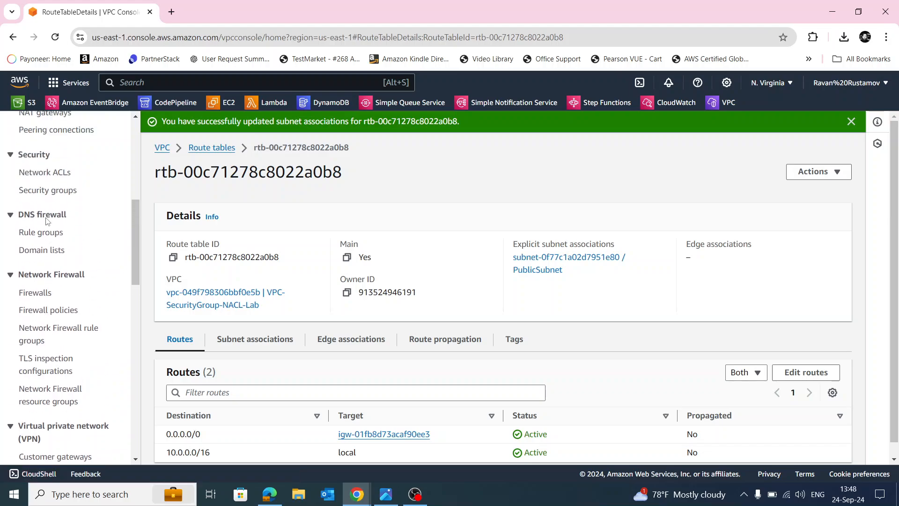
pyautogui.click(50, 253)
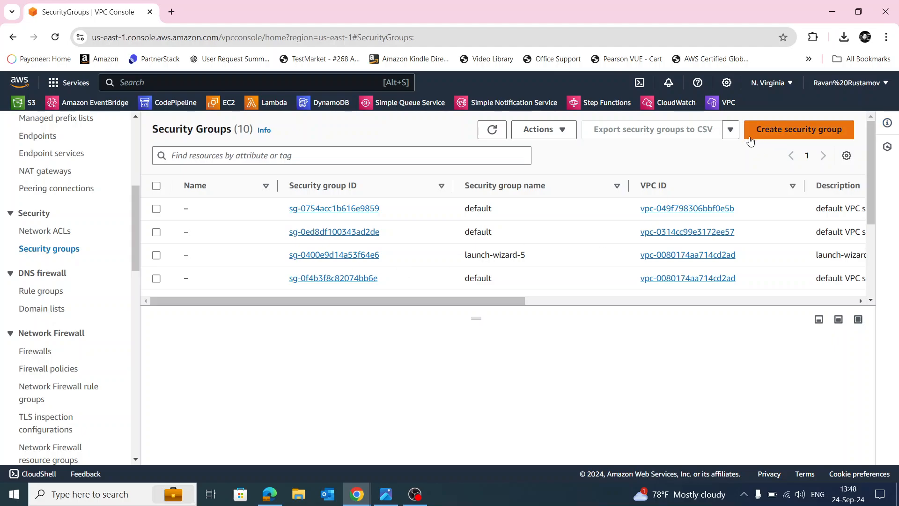
pyautogui.click(774, 134)
# - Name the new security group Public-SG
pyautogui.scroll(-6, 775, 134)
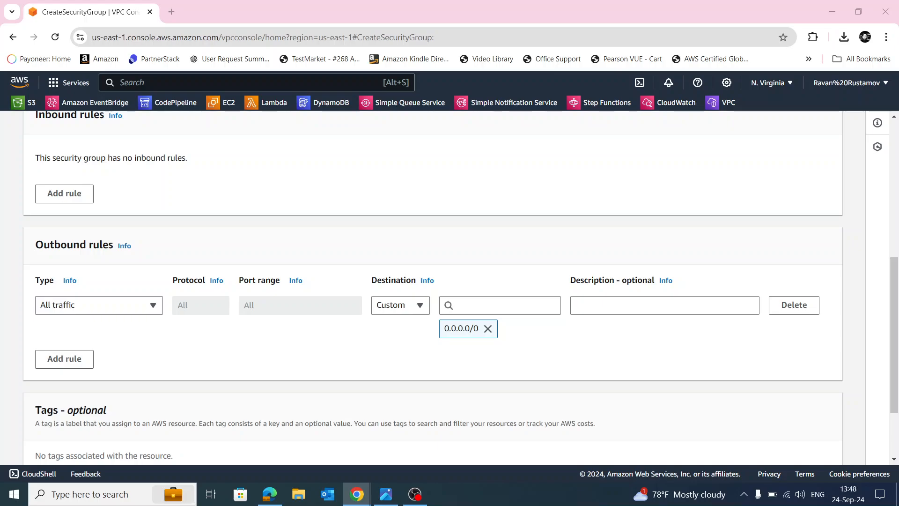
pyautogui.scroll(6, 351, 287)
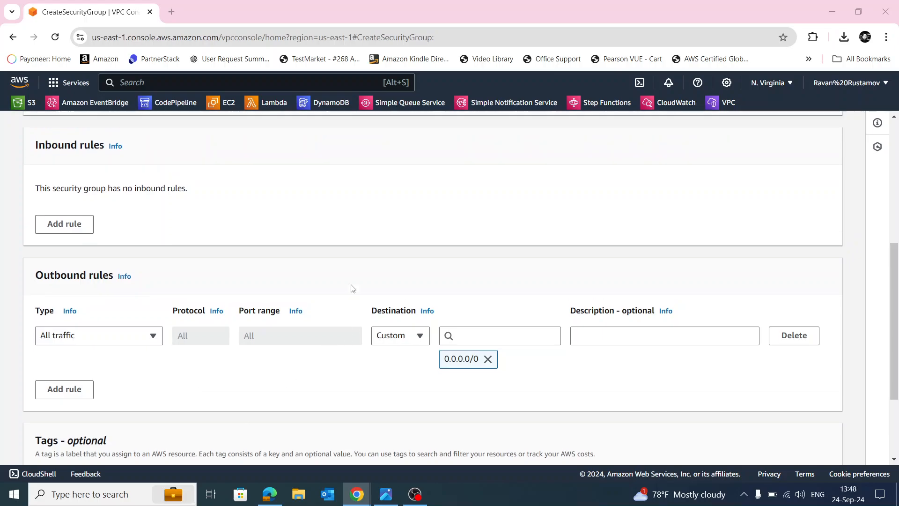
pyautogui.click(117, 269)
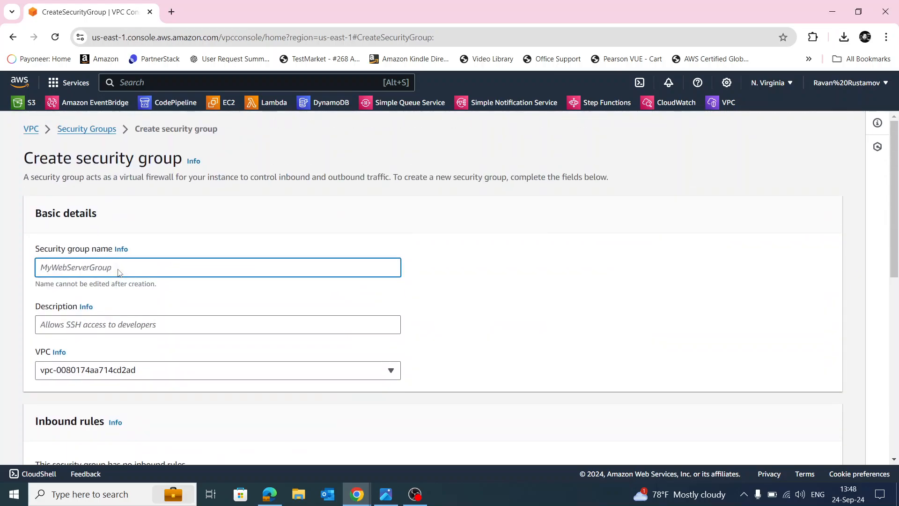
pyautogui.rightClick(118, 273)
pyautogui.click(150, 154)
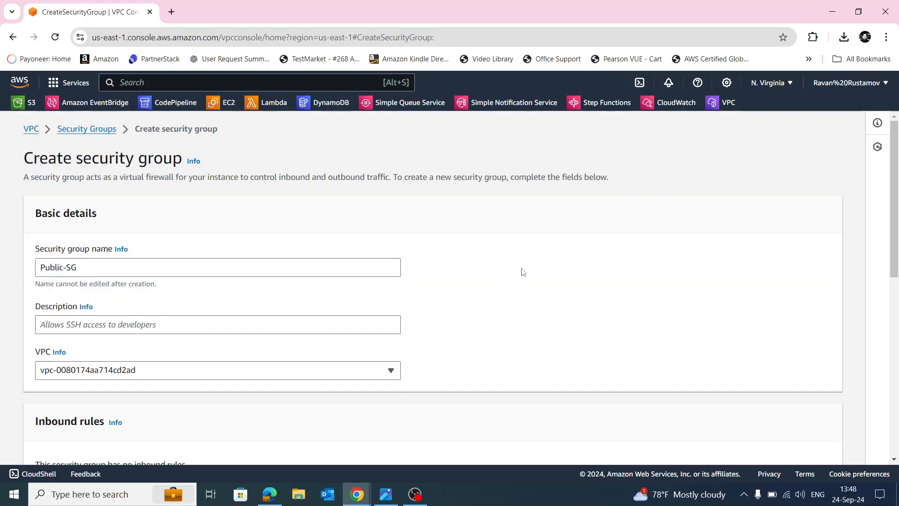
# - Describe Public-SG as "Security group for public-facing instances" and place it in the VPC-SecurityGroup-NACL-Lab VPC
pyautogui.scroll(-1, 538, 274)
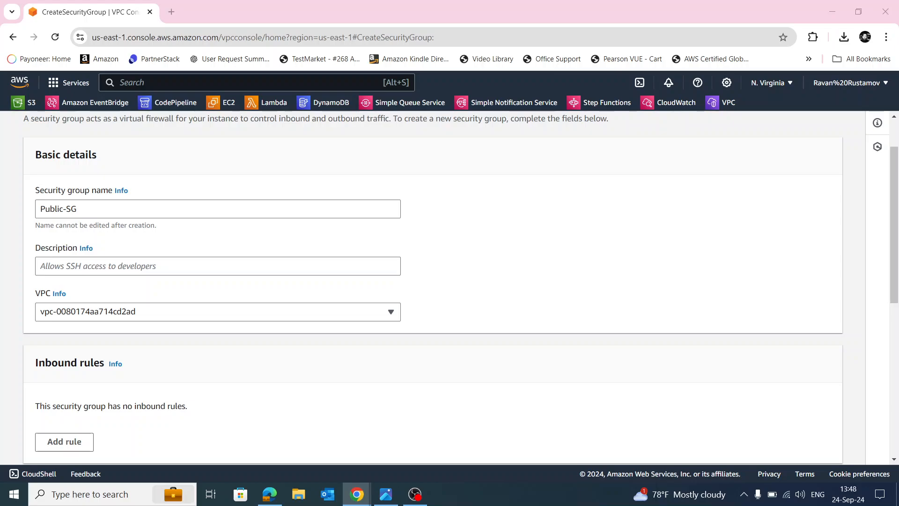
pyautogui.click(140, 266)
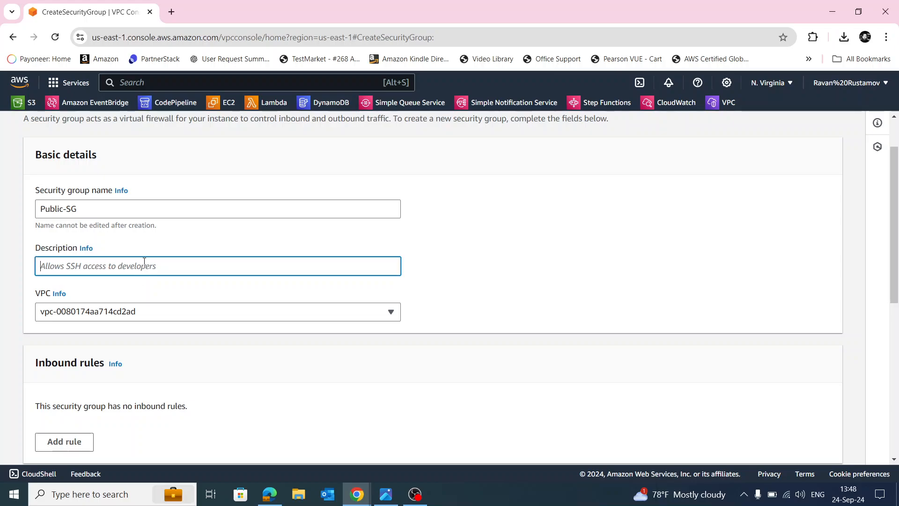
pyautogui.rightClick(143, 265)
pyautogui.click(180, 154)
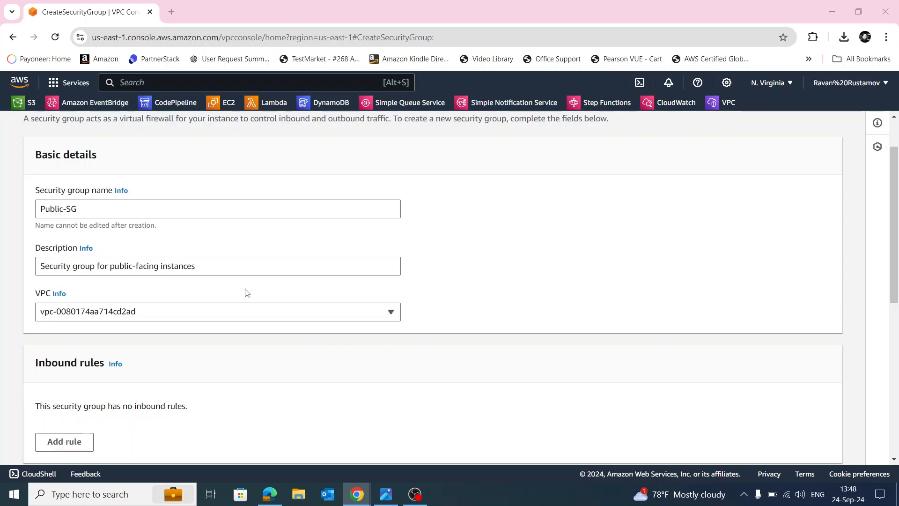
pyautogui.click(251, 312)
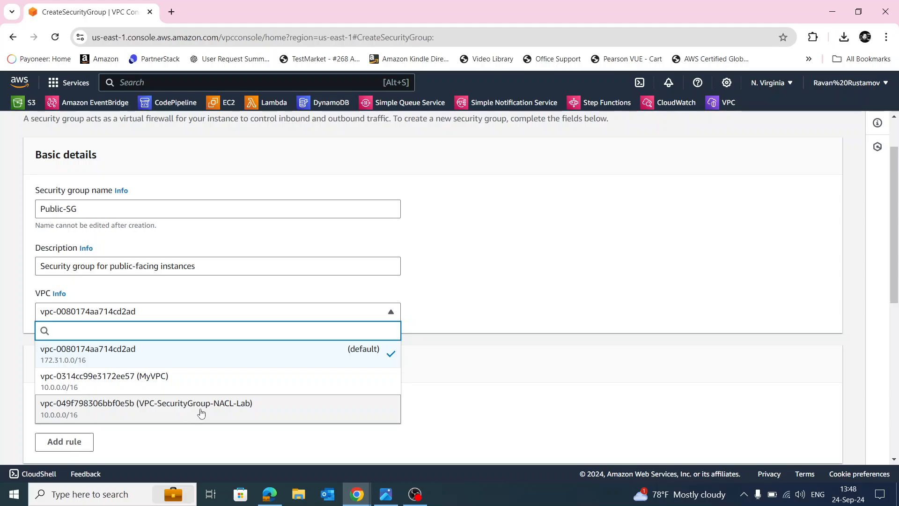
pyautogui.click(232, 407)
# - Add an inbound SSH rule to Public-SG with the source set to Anywhere-IPv4
pyautogui.scroll(-2, 571, 272)
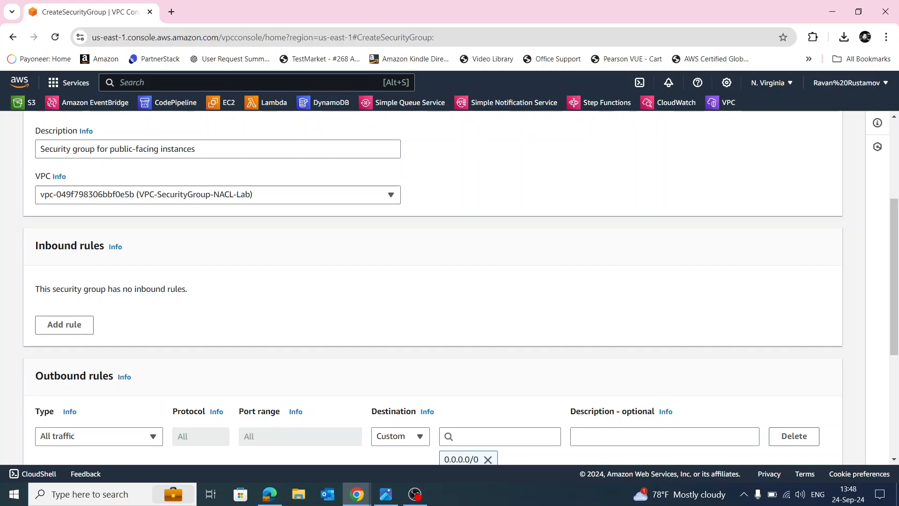
pyautogui.click(70, 330)
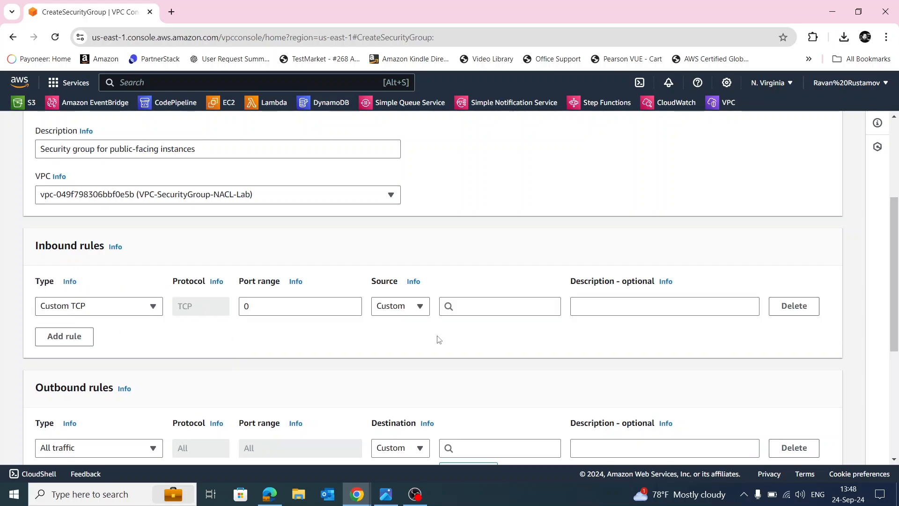
pyautogui.click(127, 310)
pyautogui.scroll(-3, 118, 267)
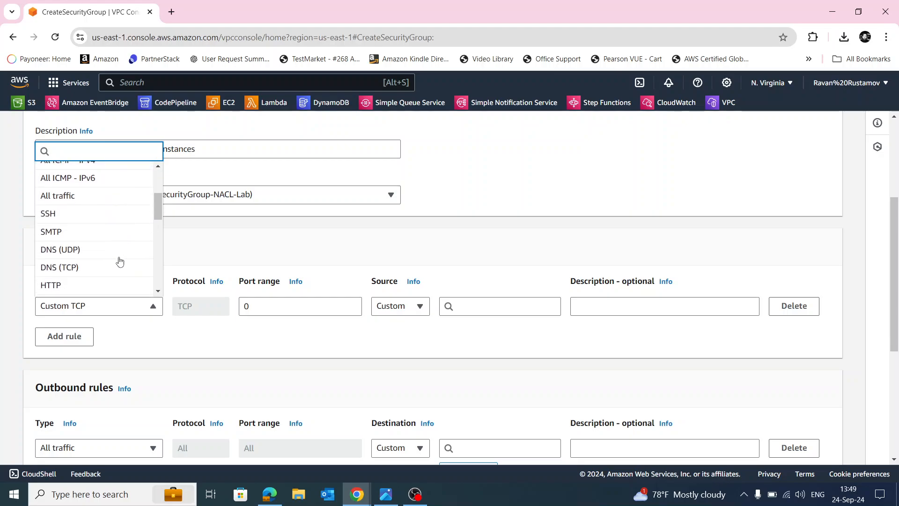
pyautogui.write('ss')
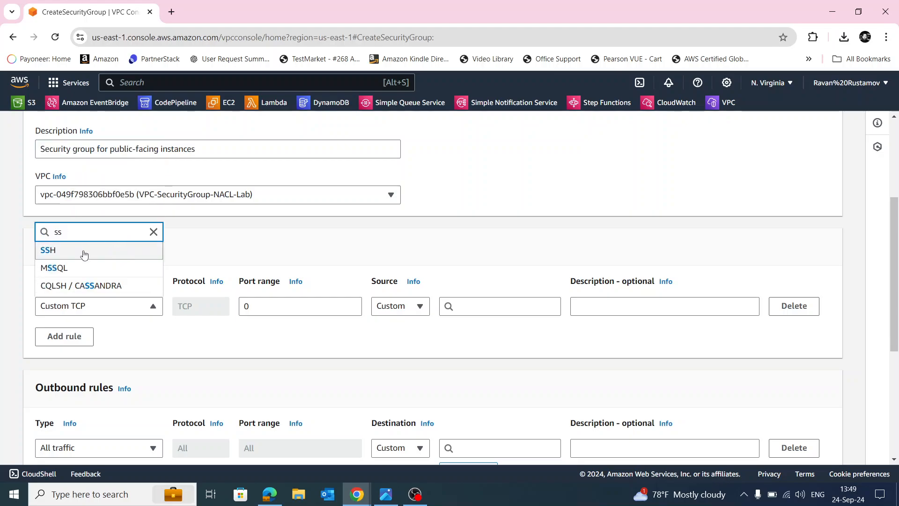
pyautogui.click(85, 251)
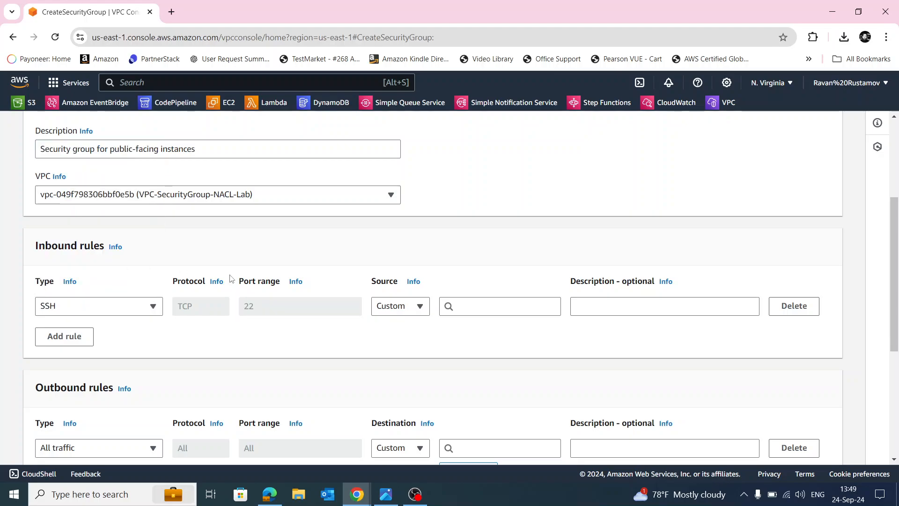
pyautogui.click(417, 310)
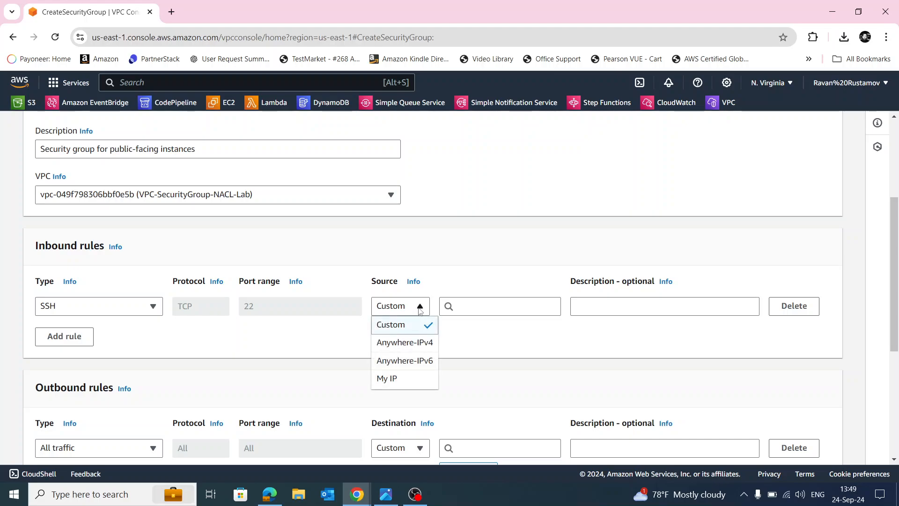
pyautogui.click(405, 344)
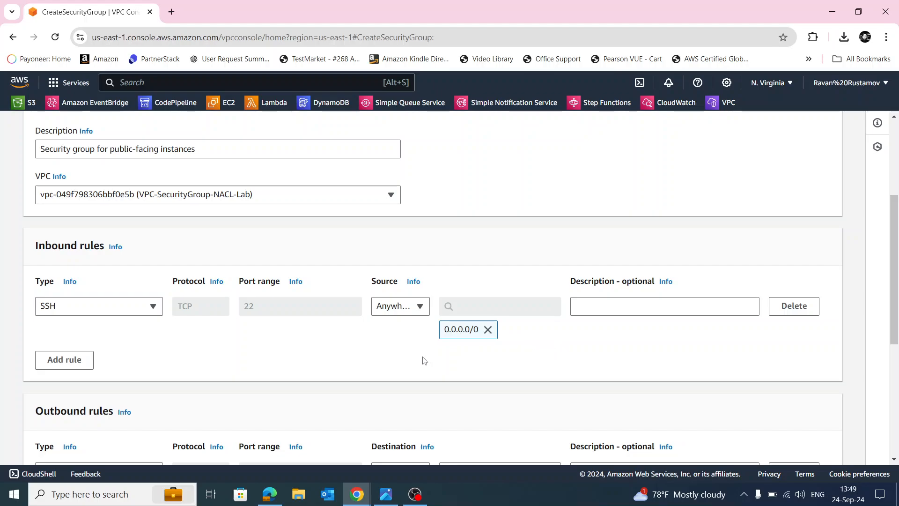
# - Add a second inbound rule to Public-SG for HTTP with the source set to Anywhere-IPv4
pyautogui.click(68, 360)
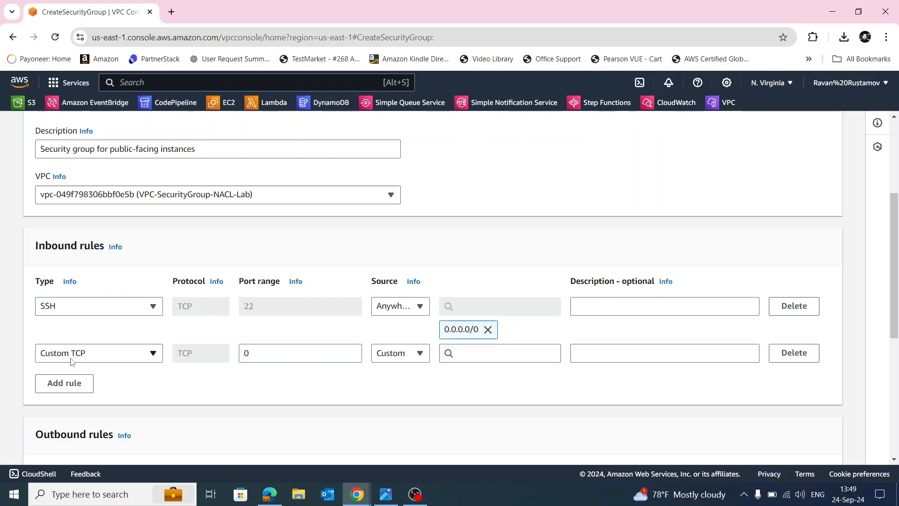
pyautogui.click(101, 356)
pyautogui.write('ht')
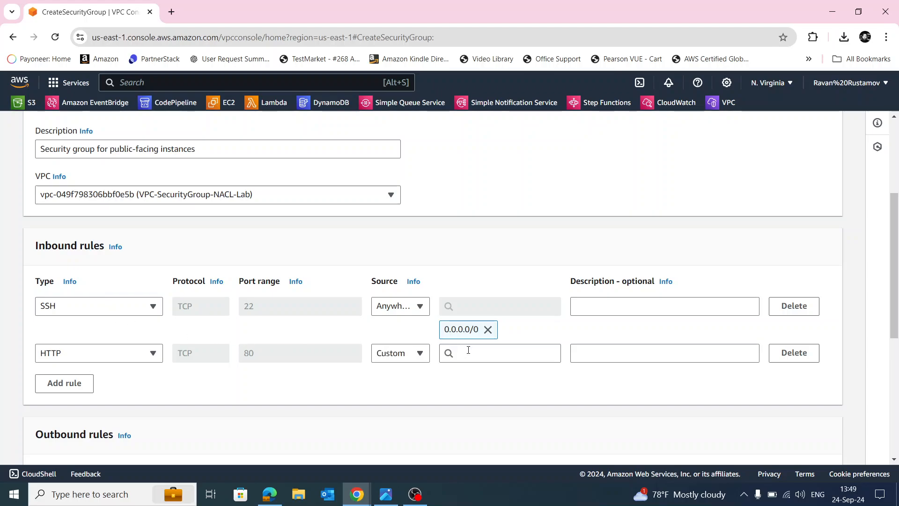
pyautogui.click(402, 353)
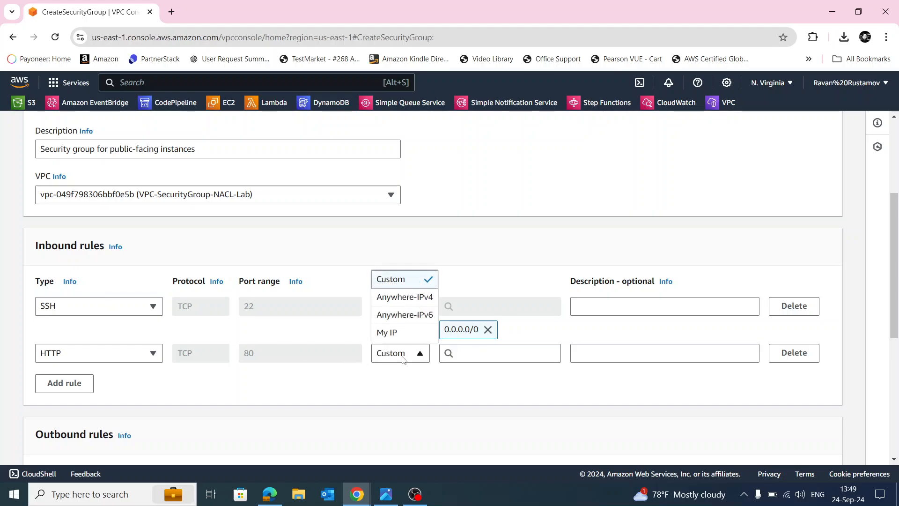
pyautogui.click(412, 301)
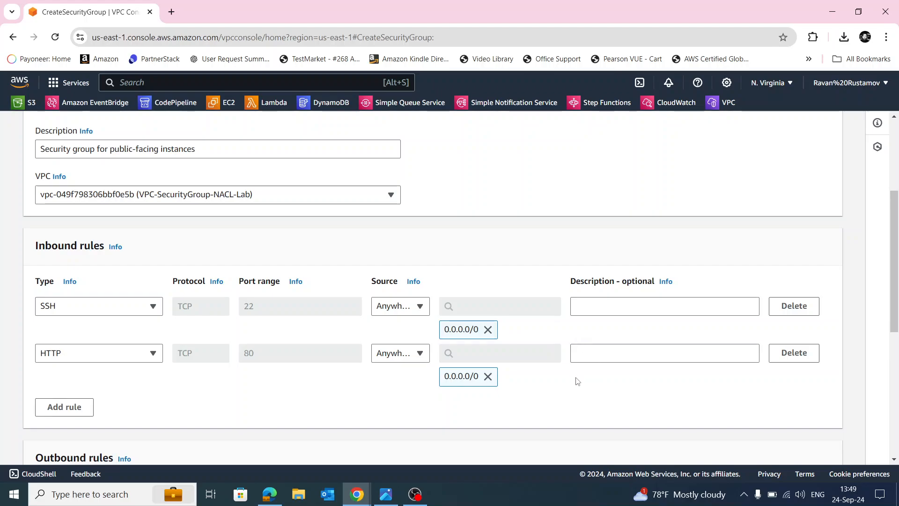
# - Create the Public-SG security group with the default outbound rule and dismiss the notification
pyautogui.scroll(-2, 577, 381)
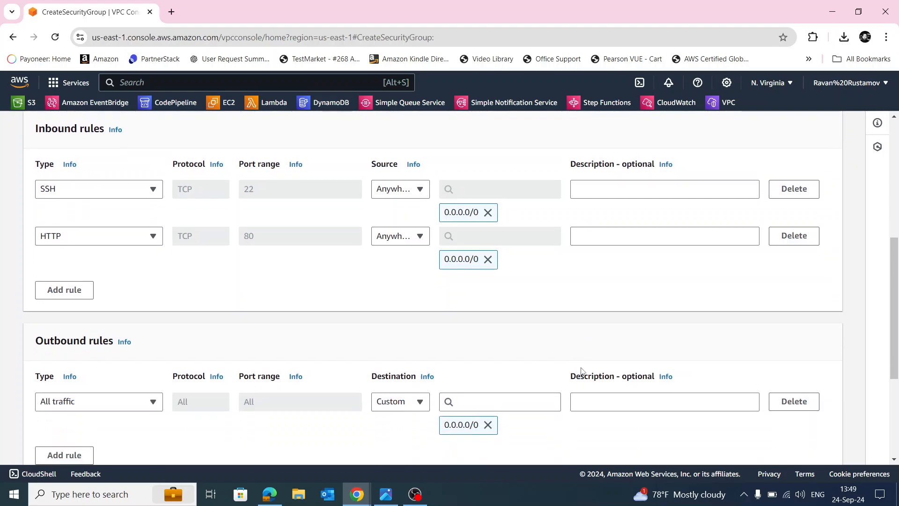
pyautogui.scroll(-2, 581, 371)
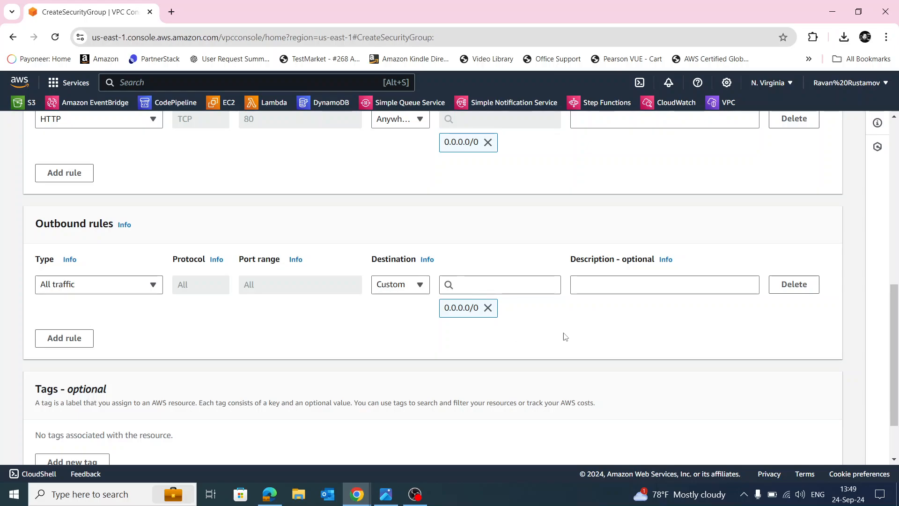
pyautogui.scroll(-2, 564, 337)
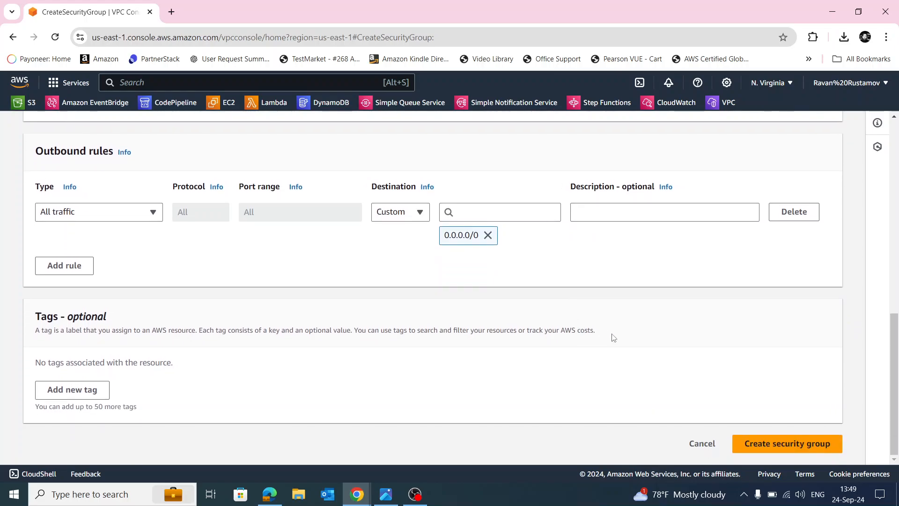
pyautogui.click(773, 446)
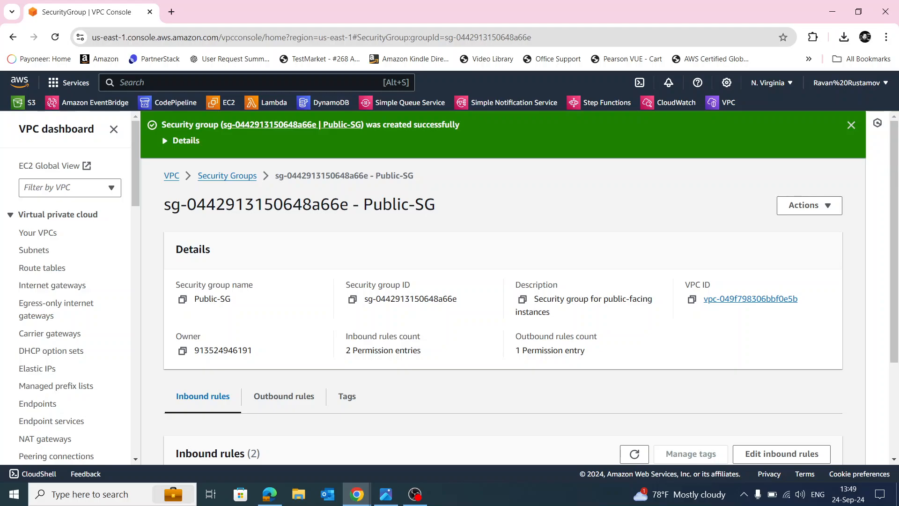
pyautogui.click(852, 125)
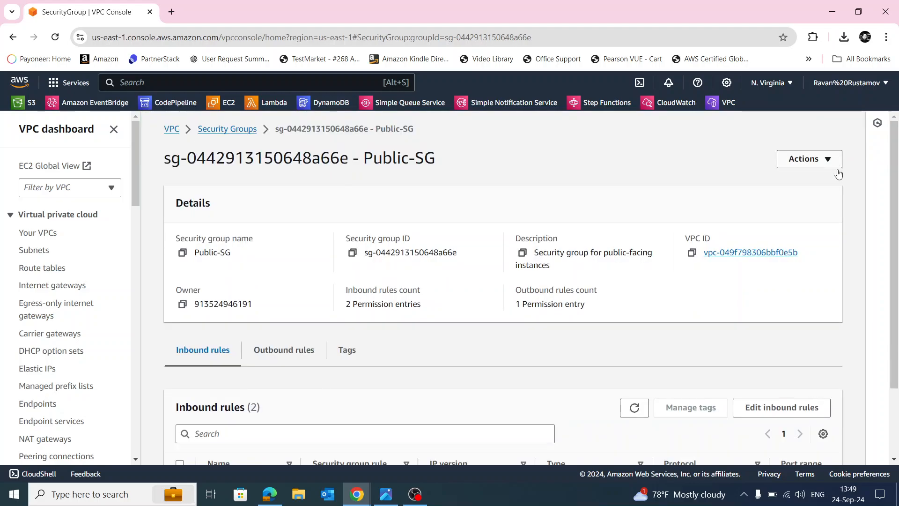
# - Return to the security groups list, start another security group and name it Private-SG
pyautogui.click(227, 130)
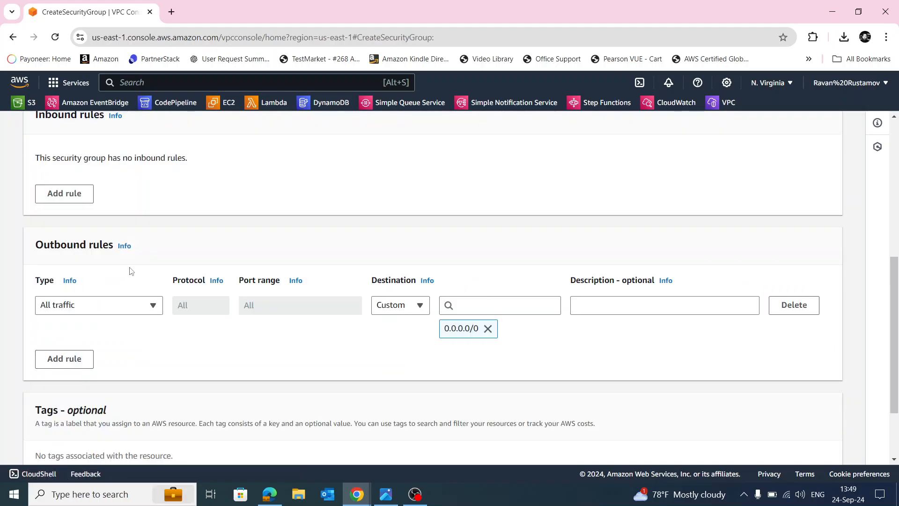
pyautogui.scroll(6, 292, 265)
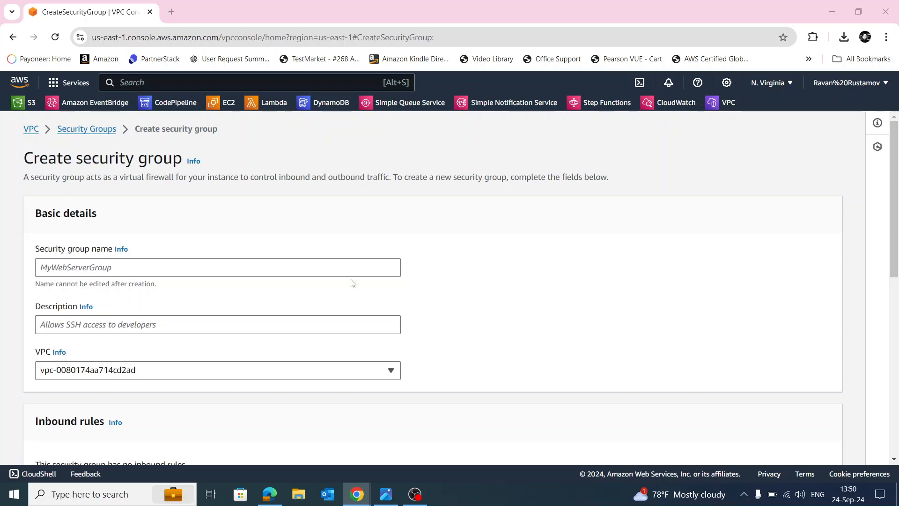
pyautogui.click(137, 267)
pyautogui.rightClick(136, 268)
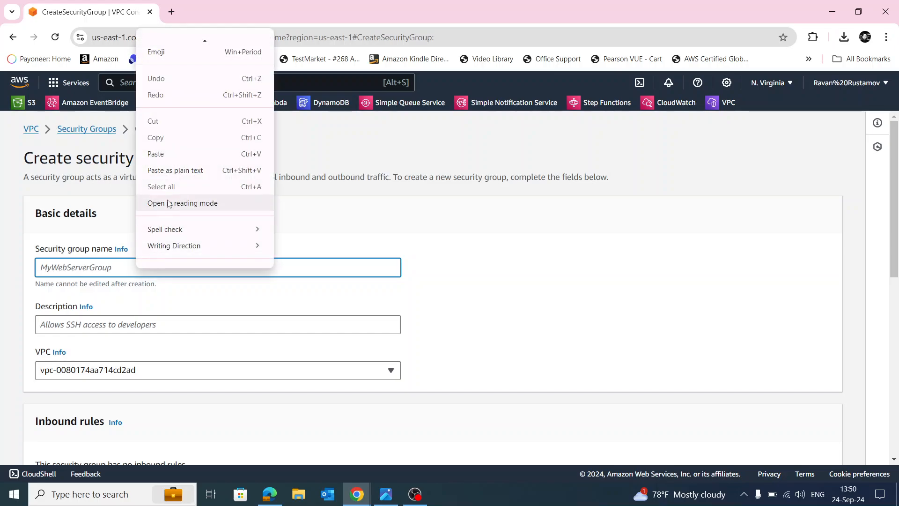
pyautogui.click(162, 153)
# - Paste the description "ecurity group for private instances" for Private-SG and set its VPC to VPC-SecurityGroup-NACL-Lab
pyautogui.scroll(-1, 518, 267)
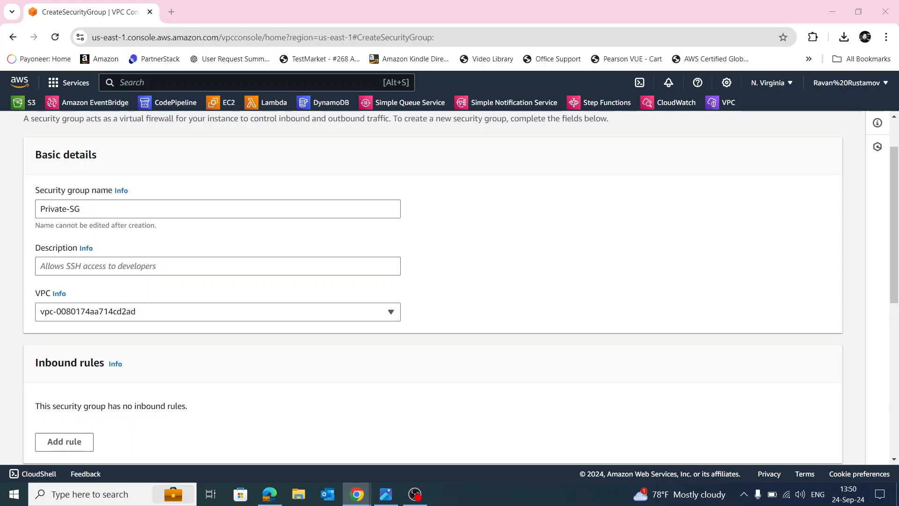
pyautogui.rightClick(151, 267)
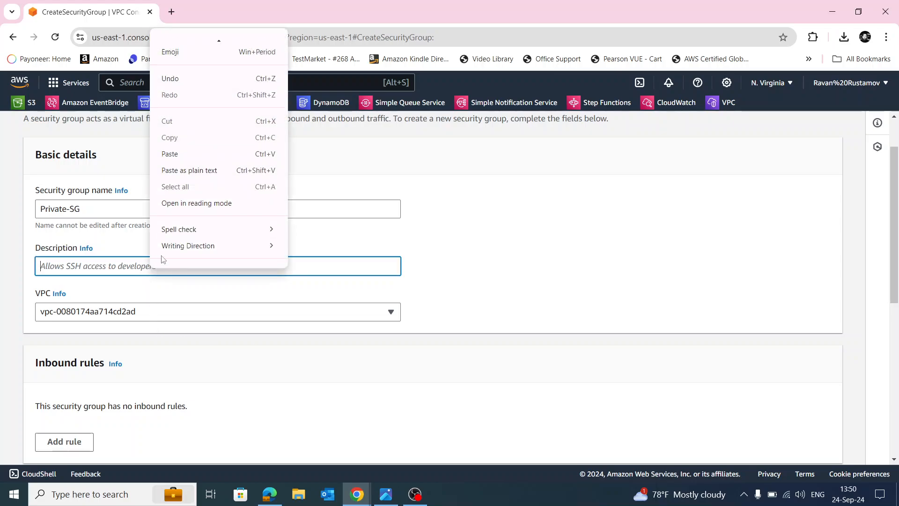
pyautogui.click(183, 156)
pyautogui.click(553, 257)
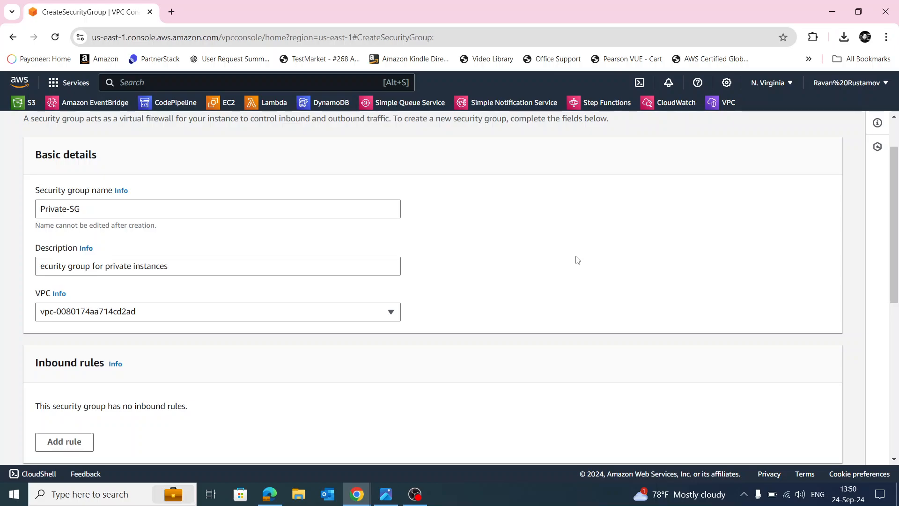
pyautogui.click(340, 317)
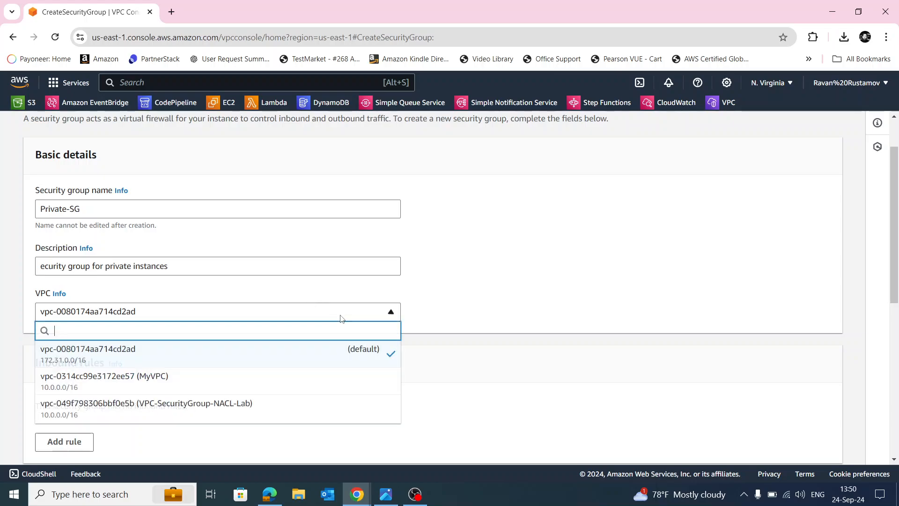
pyautogui.click(311, 406)
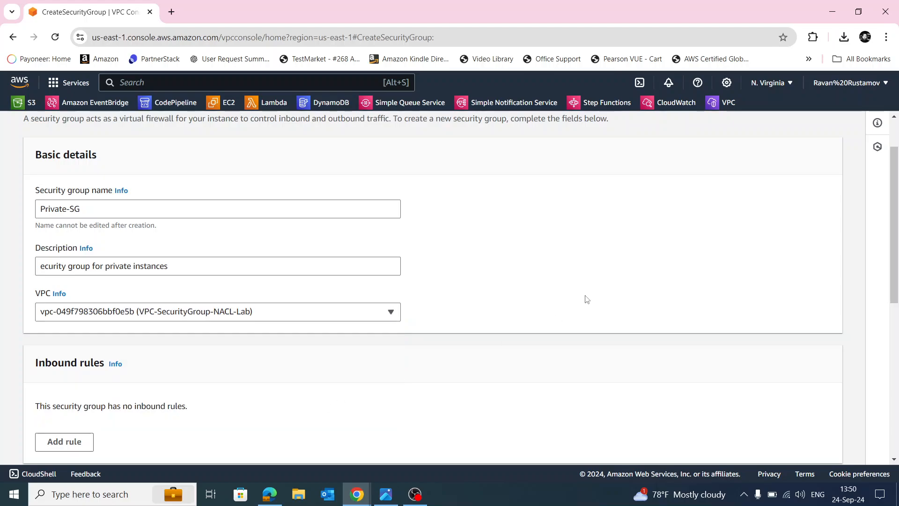
# - Add a Custom TCP inbound rule to Private-SG for port 8080 with the source set to My IP
pyautogui.scroll(-4, 588, 290)
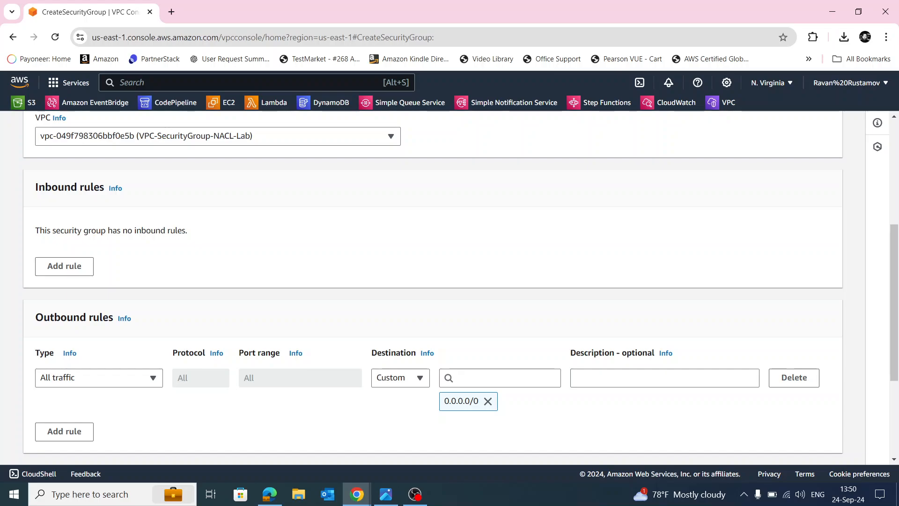
pyautogui.click(70, 266)
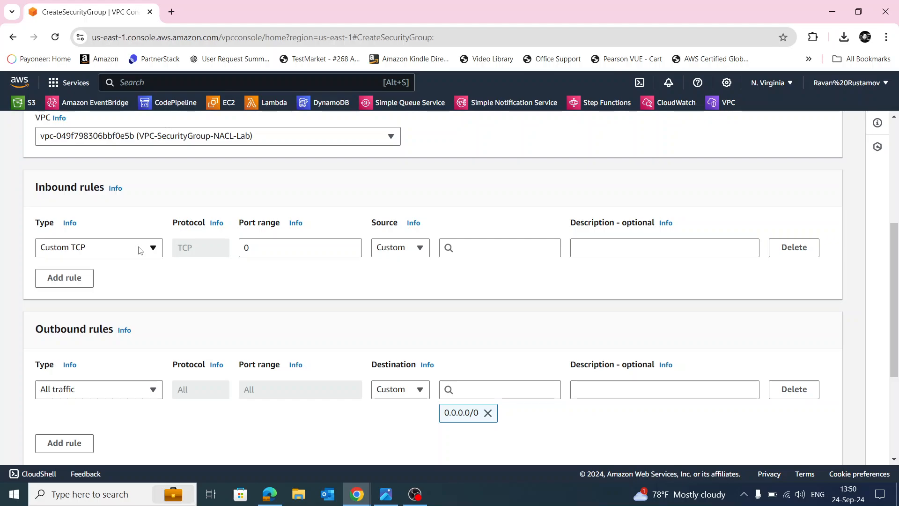
pyautogui.click(263, 249)
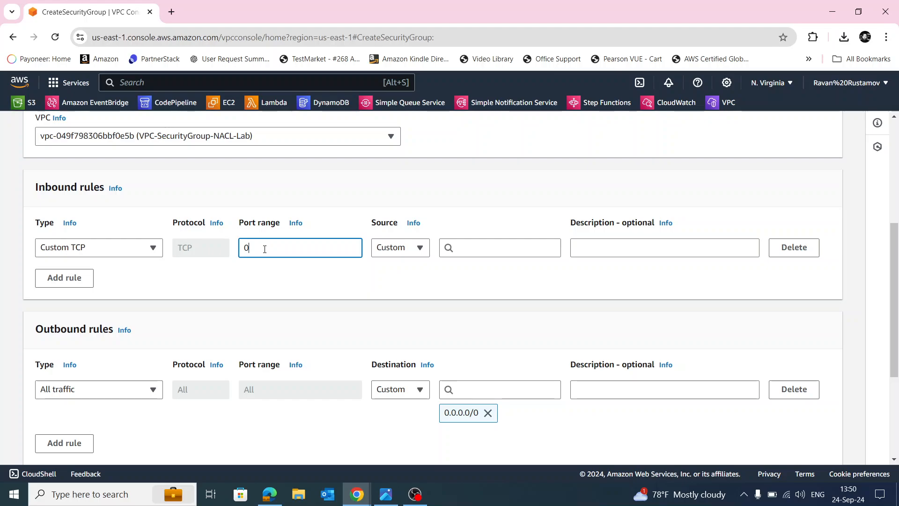
pyautogui.press('BackSpace')
pyautogui.write('8080')
pyautogui.click(413, 250)
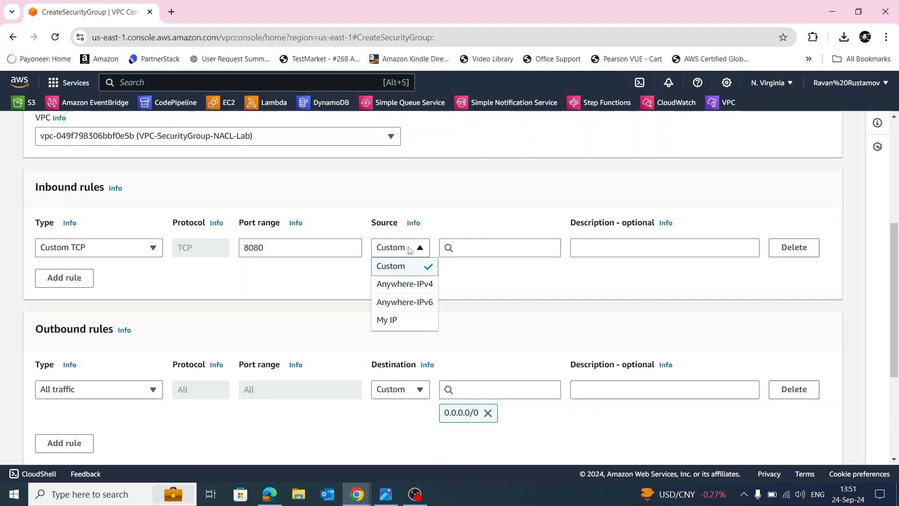
pyautogui.click(398, 321)
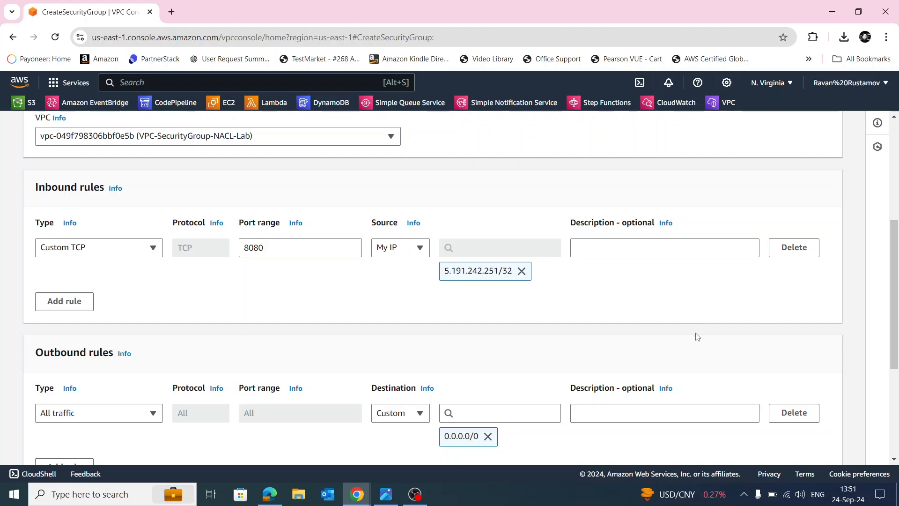
# - Create the Private-SG security group with the default outbound rule and dismiss the notification
pyautogui.scroll(-2, 801, 312)
pyautogui.scroll(-2, 802, 311)
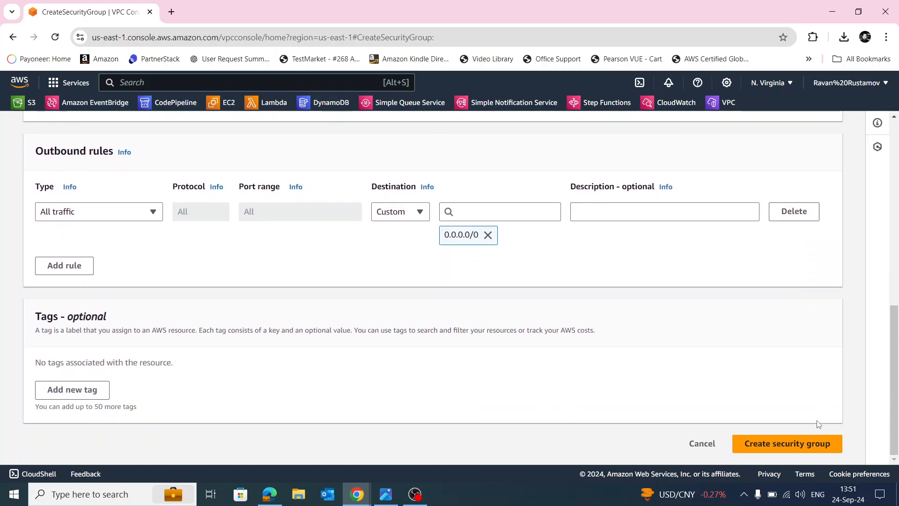
pyautogui.click(770, 447)
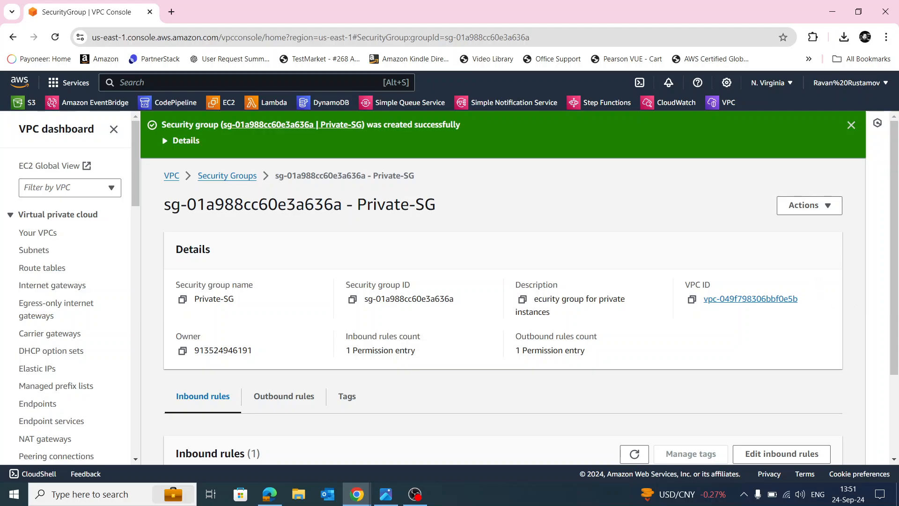
pyautogui.click(851, 125)
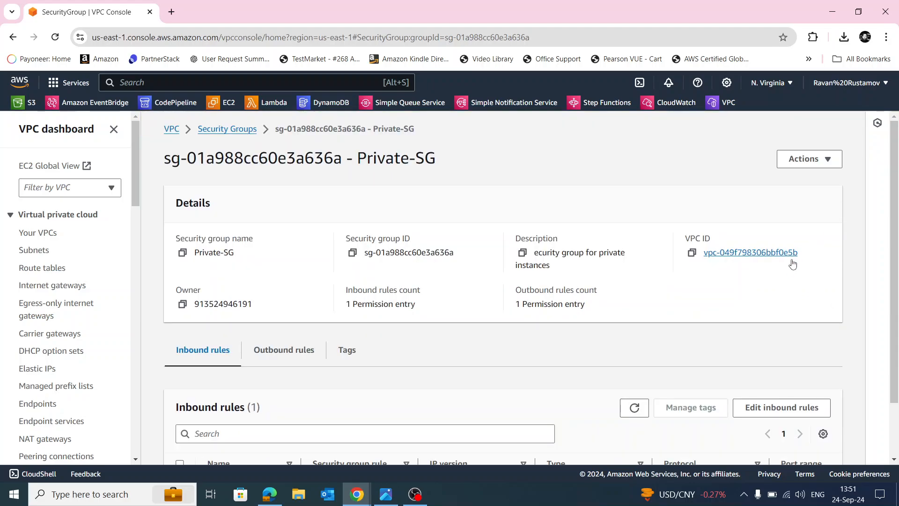
# - Go to the EC2 service, start launching an instance and name it EC2-1
pyautogui.click(188, 83)
pyautogui.write('ec2')
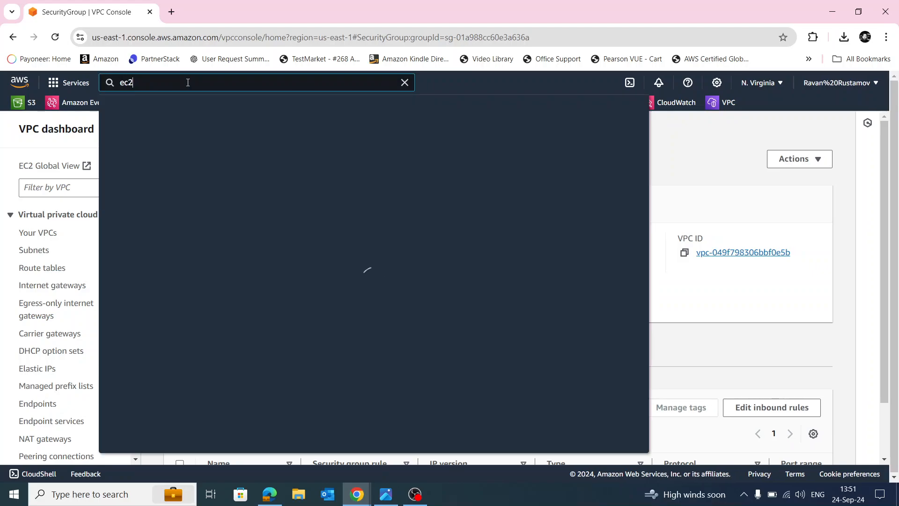
pyautogui.press('Return')
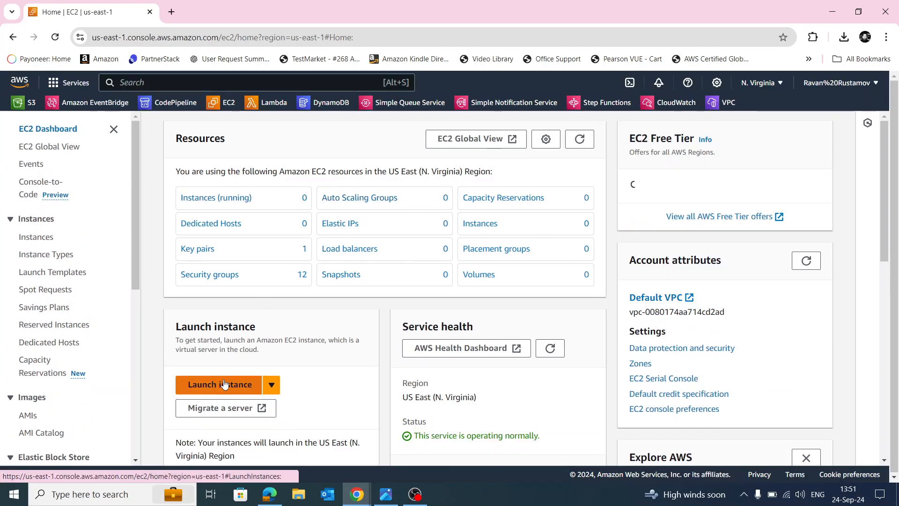
pyautogui.click(212, 385)
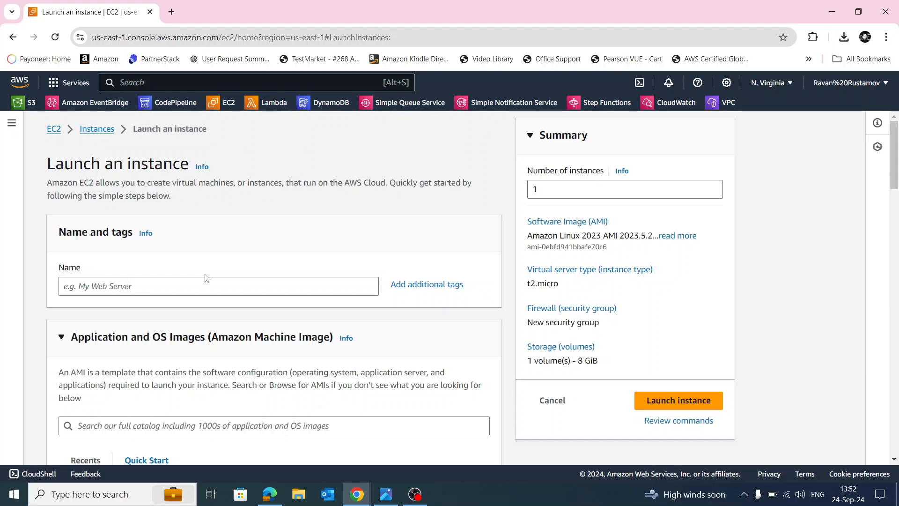
pyautogui.click(192, 288)
pyautogui.write('E')
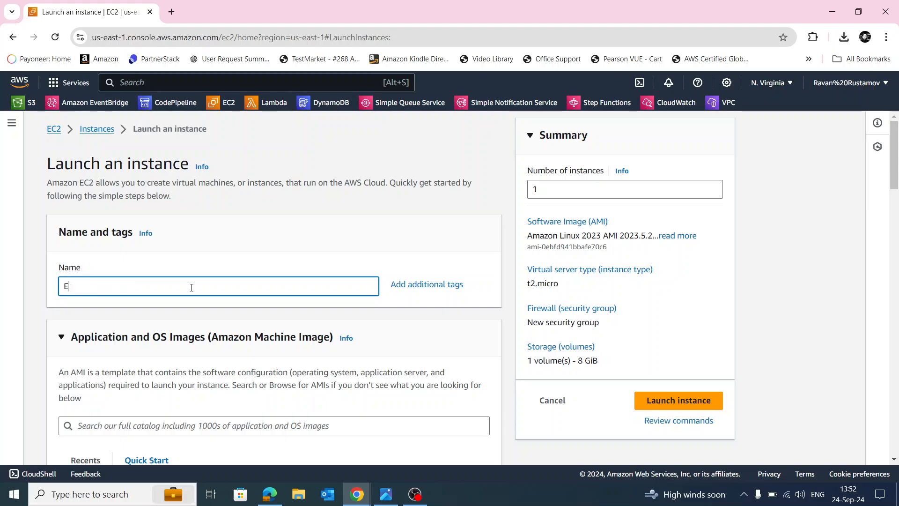
pyautogui.write('C2-1')
# - Keep the default Amazon Linux image and t2.micro type for EC2-1, and choose to proceed without a key pair
pyautogui.scroll(-5, 191, 287)
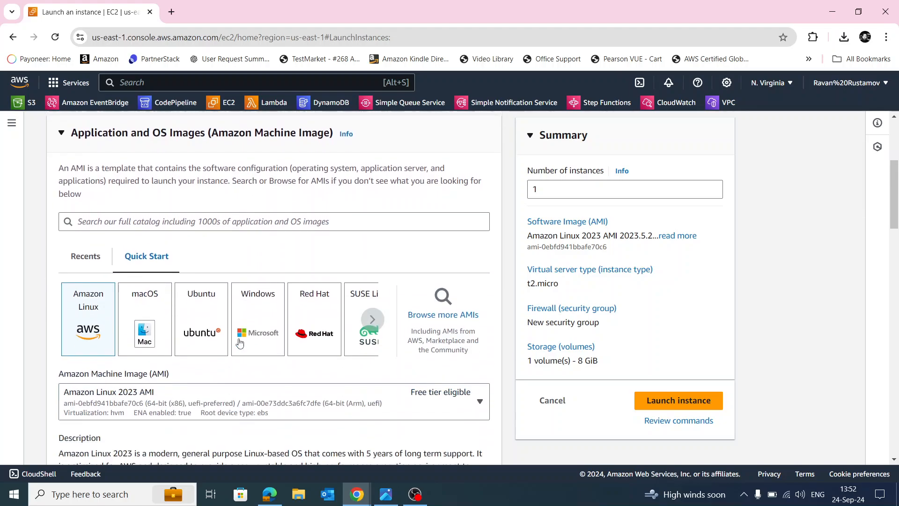
pyautogui.scroll(-9, 127, 321)
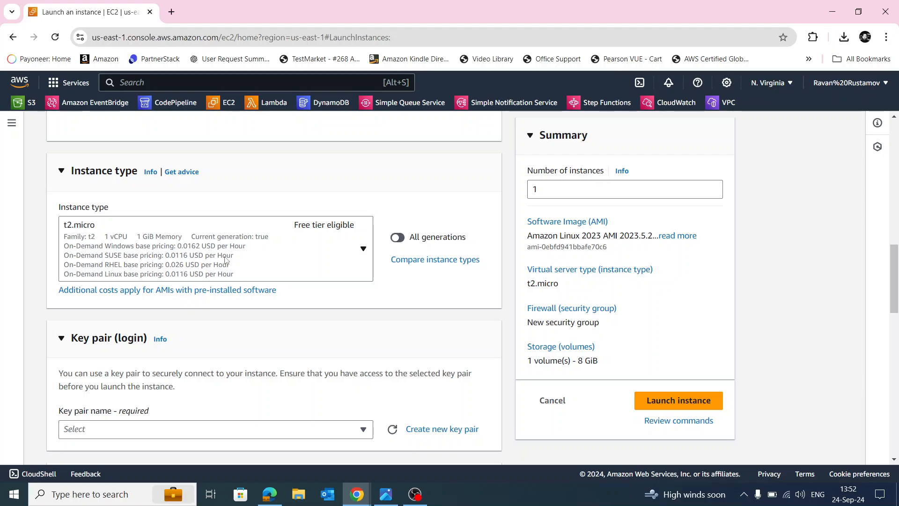
pyautogui.scroll(-5, 294, 240)
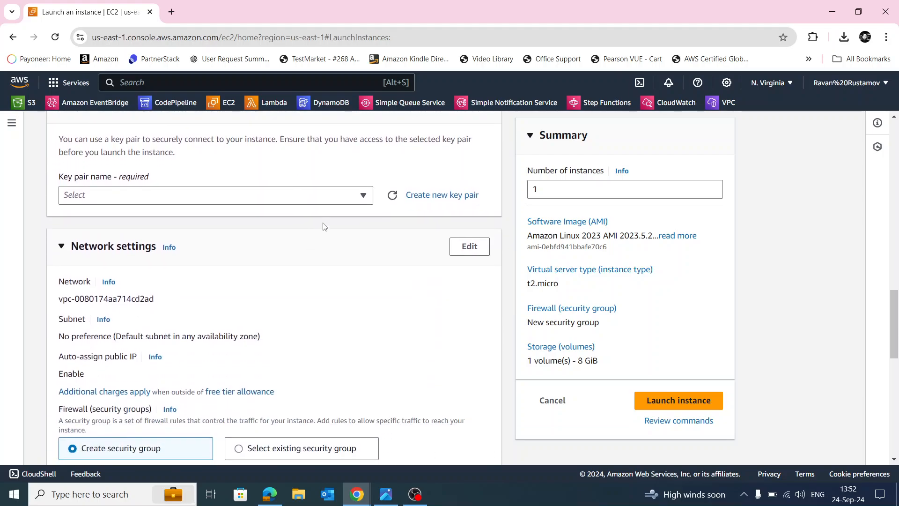
pyautogui.click(312, 195)
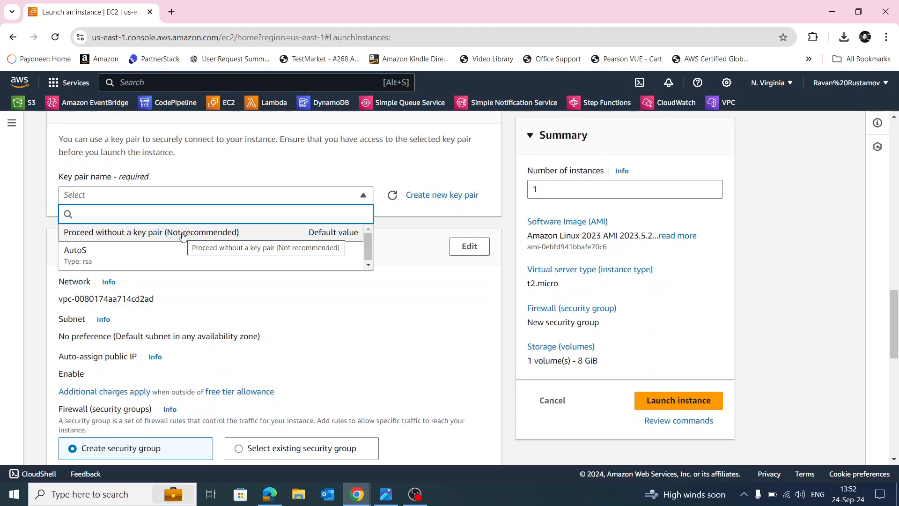
pyautogui.click(183, 233)
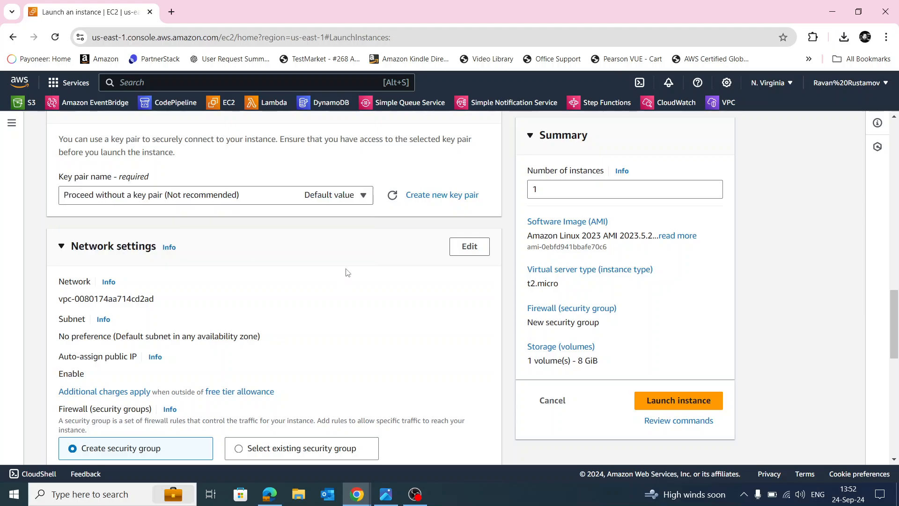
# - Edit the network settings of EC2-1 and set its VPC to VPC-SecurityGroup-NACL-Lab
pyautogui.scroll(-1, 437, 243)
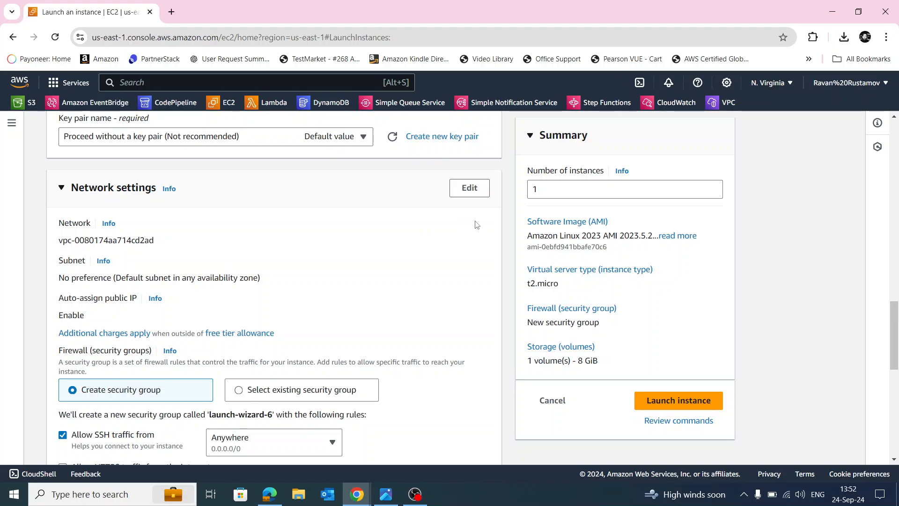
pyautogui.click(470, 189)
pyautogui.click(307, 239)
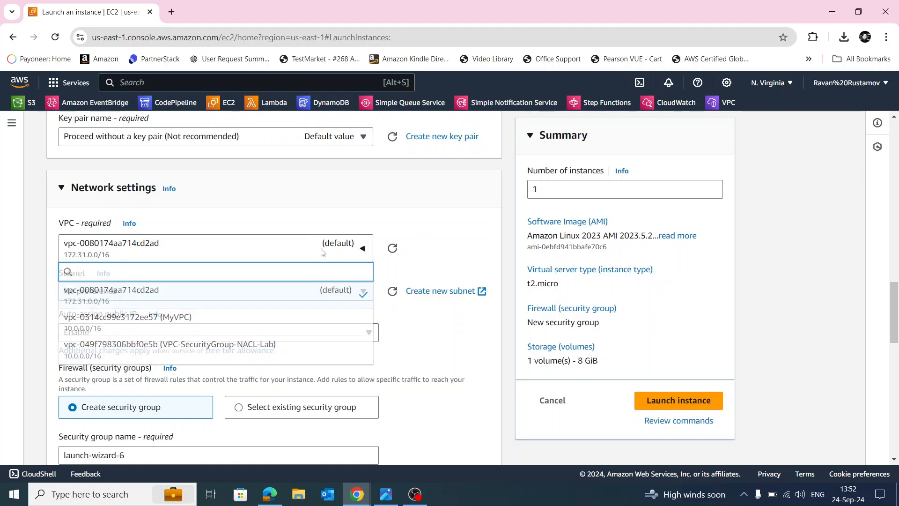
pyautogui.click(268, 354)
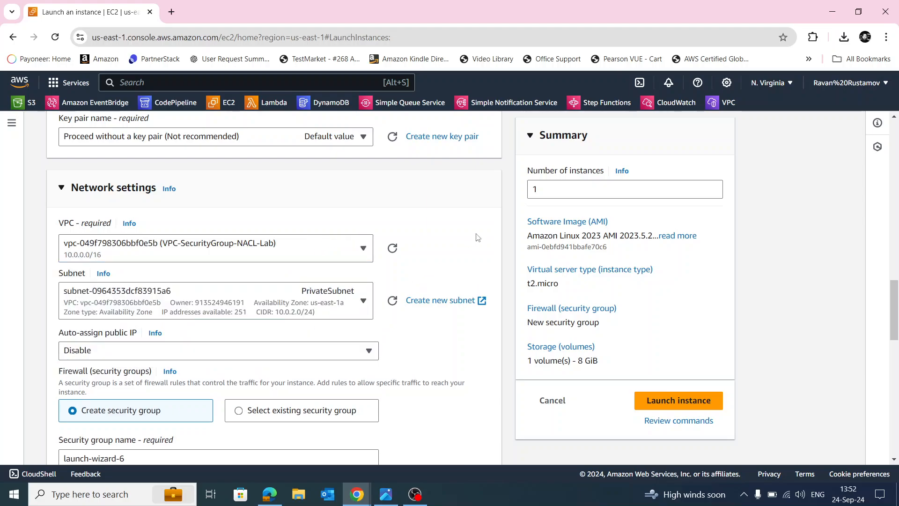
# - Place EC2-1 in PublicSubnet and enable auto-assignment of a public IP
pyautogui.scroll(-2, 484, 229)
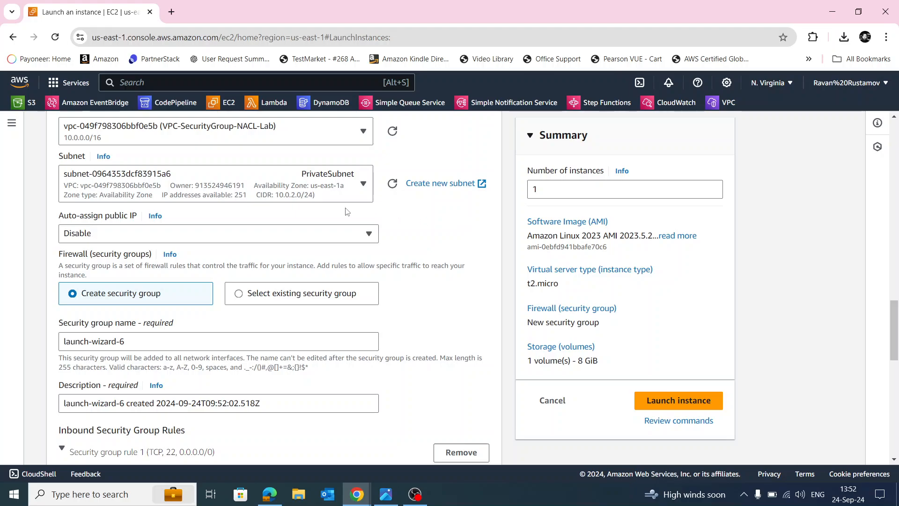
pyautogui.click(349, 192)
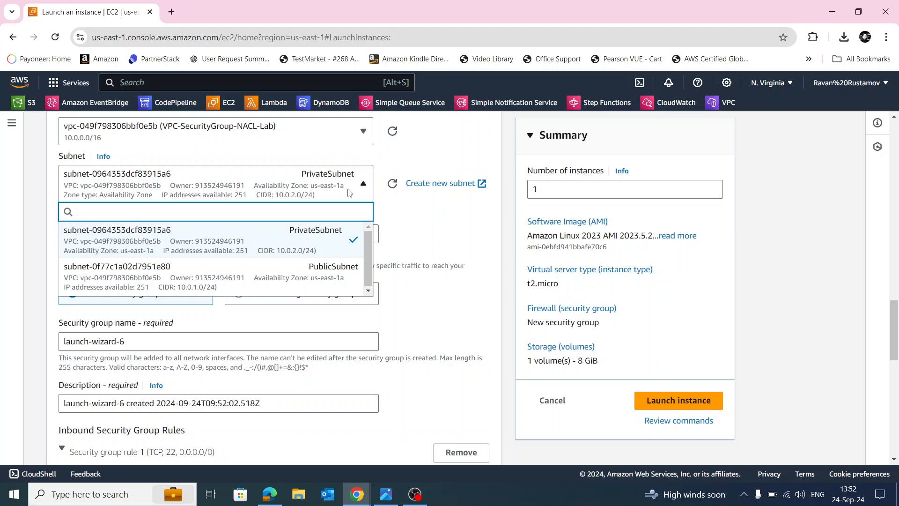
pyautogui.click(319, 279)
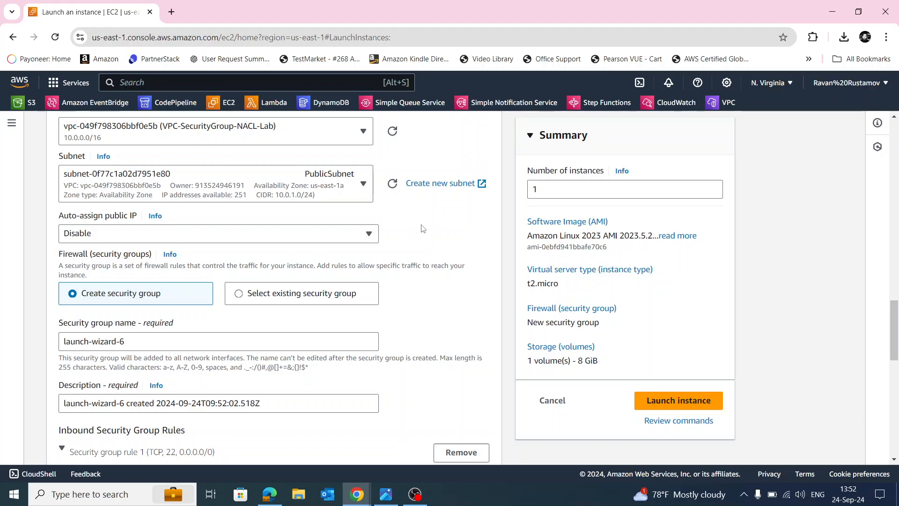
pyautogui.click(322, 242)
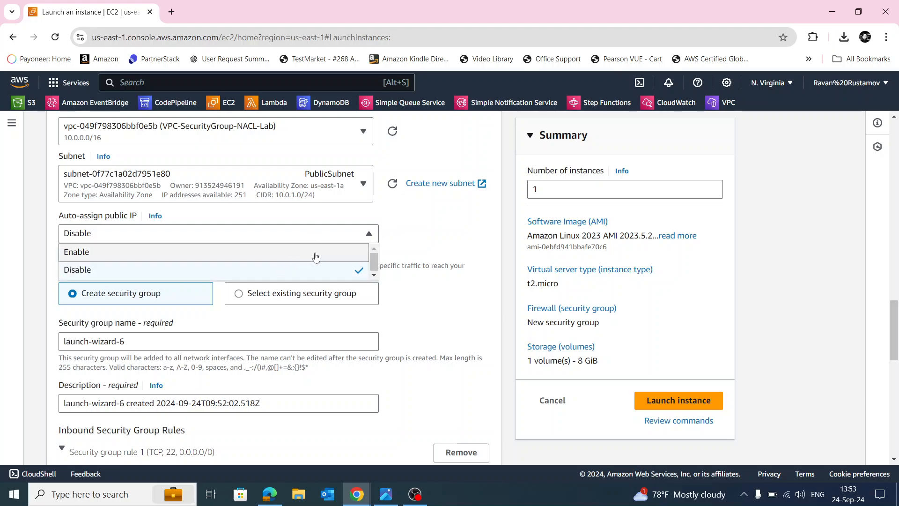
pyautogui.click(315, 253)
# - Launch EC2-1 with the default new security group and go to the list of all instances
pyautogui.scroll(-3, 462, 239)
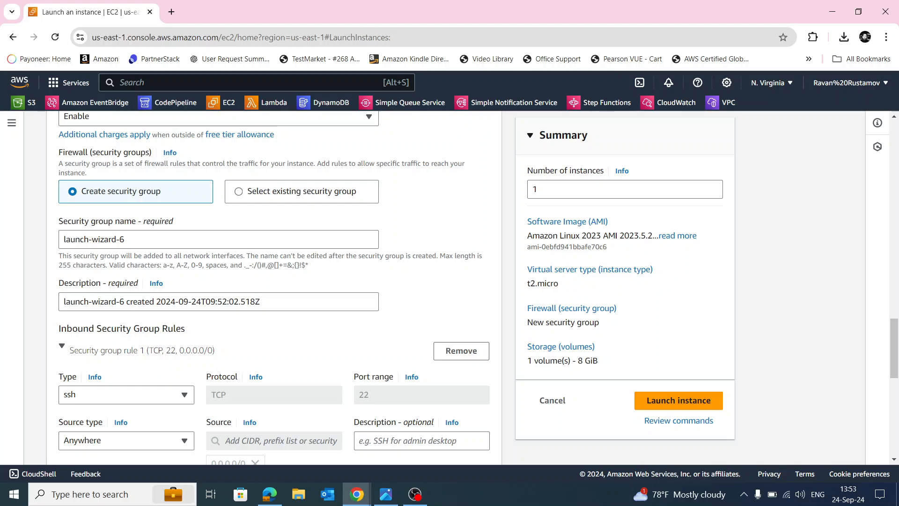
pyautogui.click(688, 401)
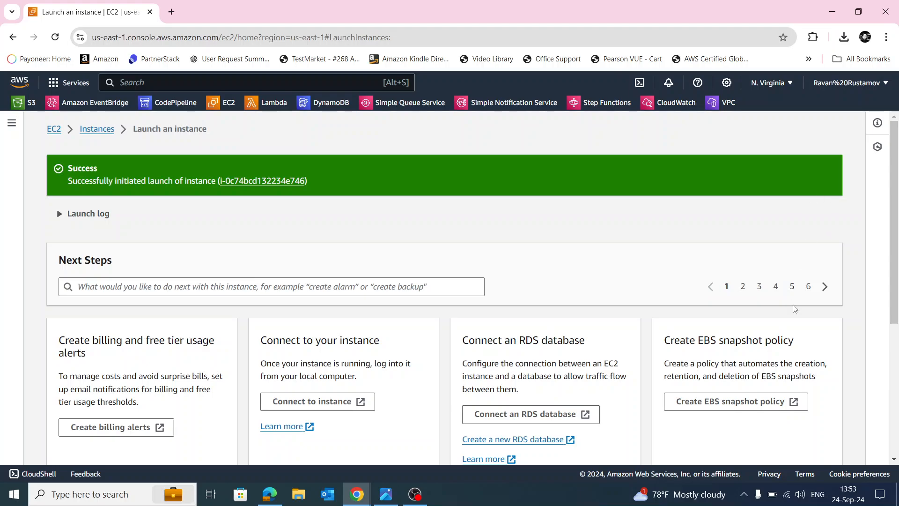
pyautogui.scroll(-6, 796, 328)
pyautogui.click(791, 442)
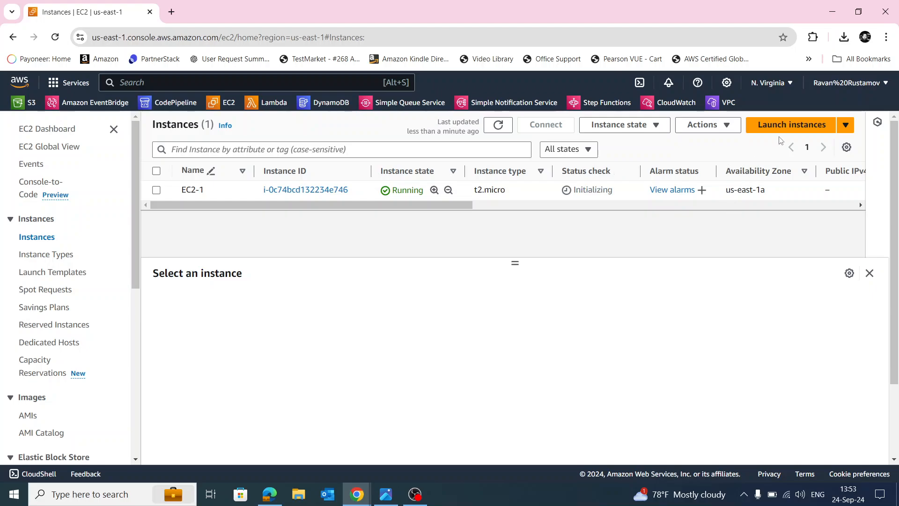
# - Start launching a second instance named EC2-2, keeping the default Amazon Linux image and t2.micro type
pyautogui.click(792, 125)
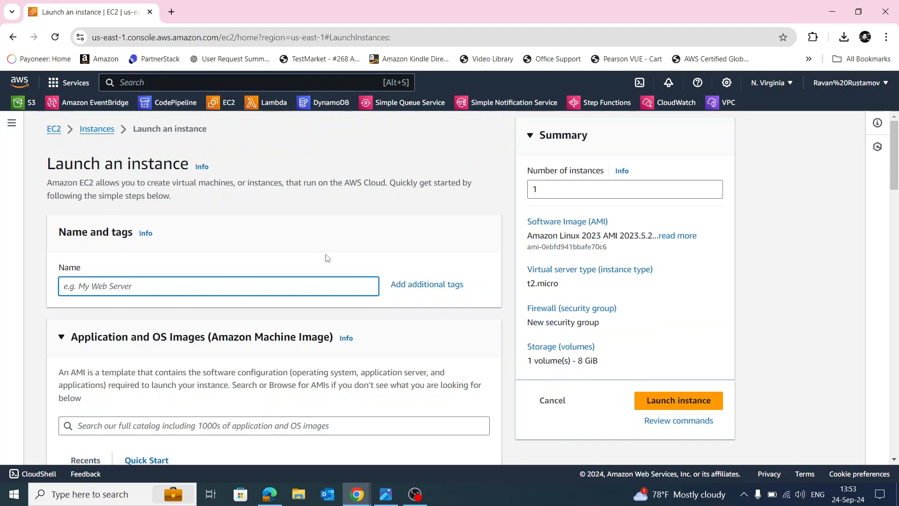
pyautogui.write('EC2-2')
pyautogui.scroll(-6, 330, 281)
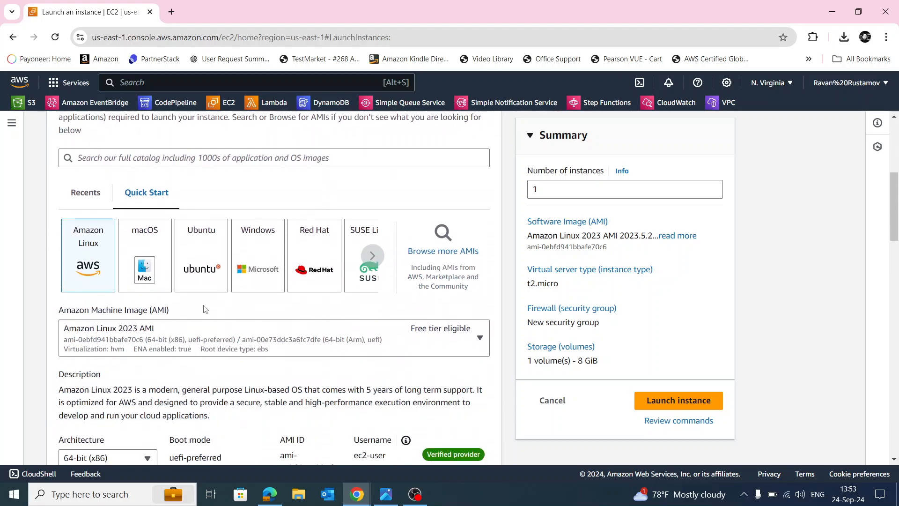
pyautogui.scroll(-8, 141, 220)
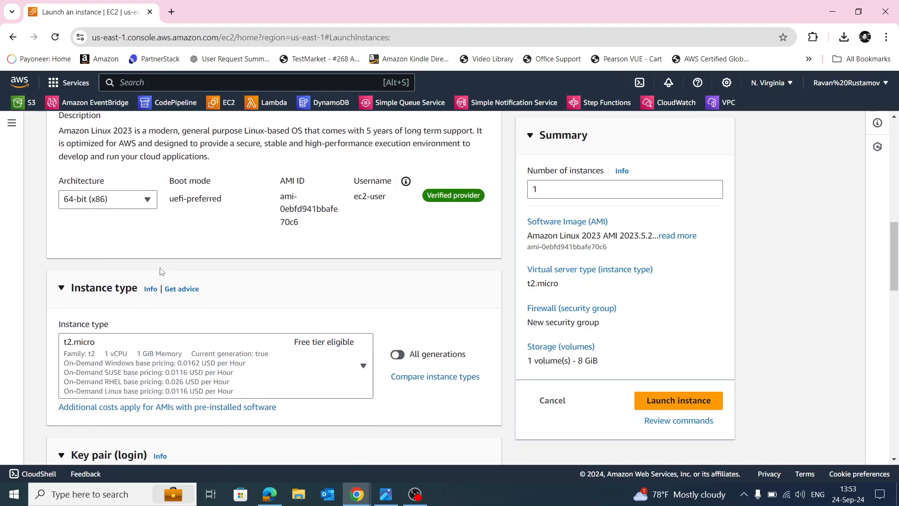
# - Set EC2-2 to proceed without a key pair
pyautogui.scroll(-3, 228, 239)
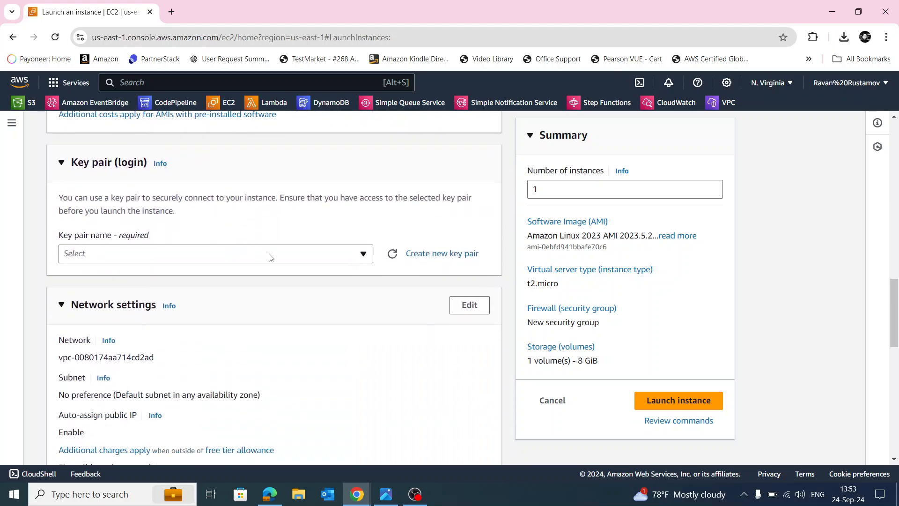
pyautogui.click(271, 253)
pyautogui.click(201, 292)
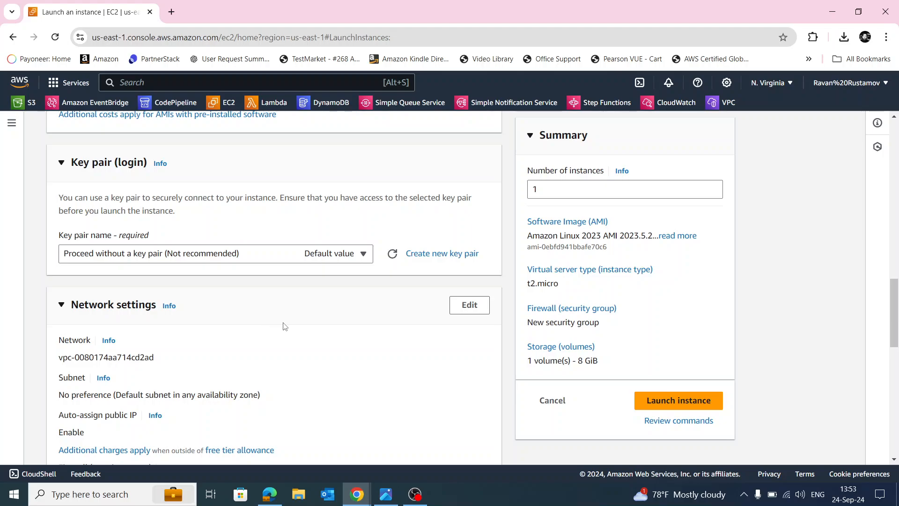
# - Edit the network settings of EC2-2 to use VPC-SecurityGroup-NACL-Lab and PrivateSubnet
pyautogui.scroll(-3, 283, 323)
pyautogui.click(469, 190)
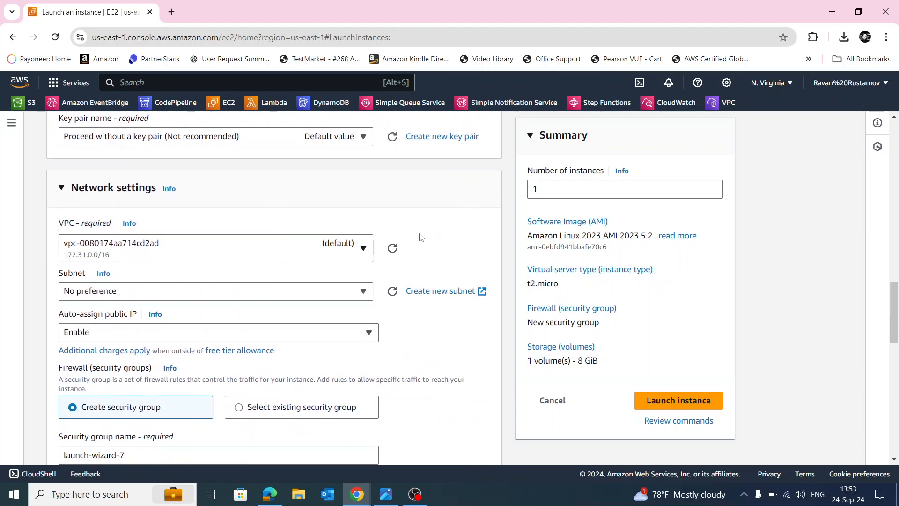
pyautogui.click(300, 259)
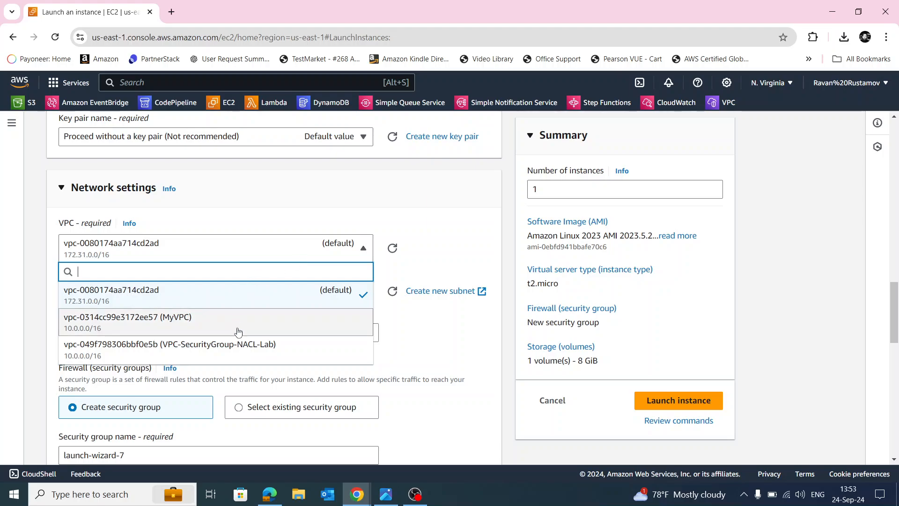
pyautogui.click(347, 349)
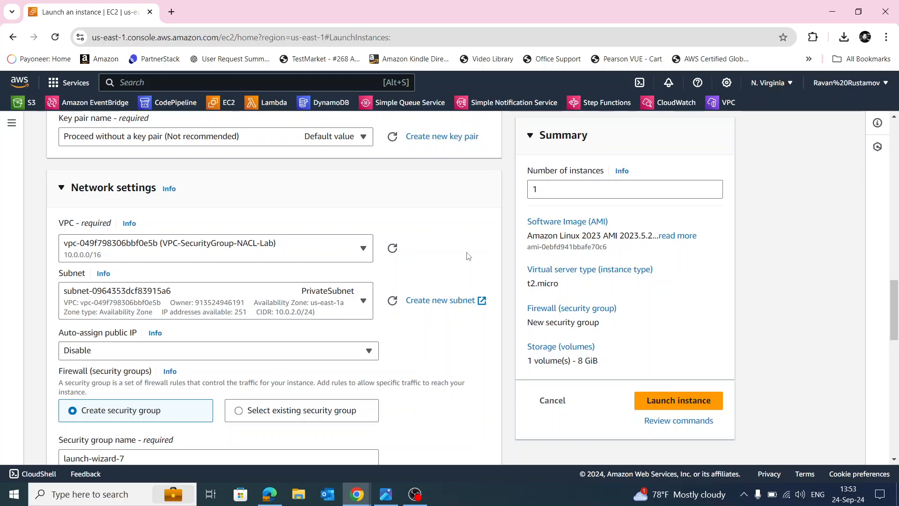
pyautogui.click(323, 310)
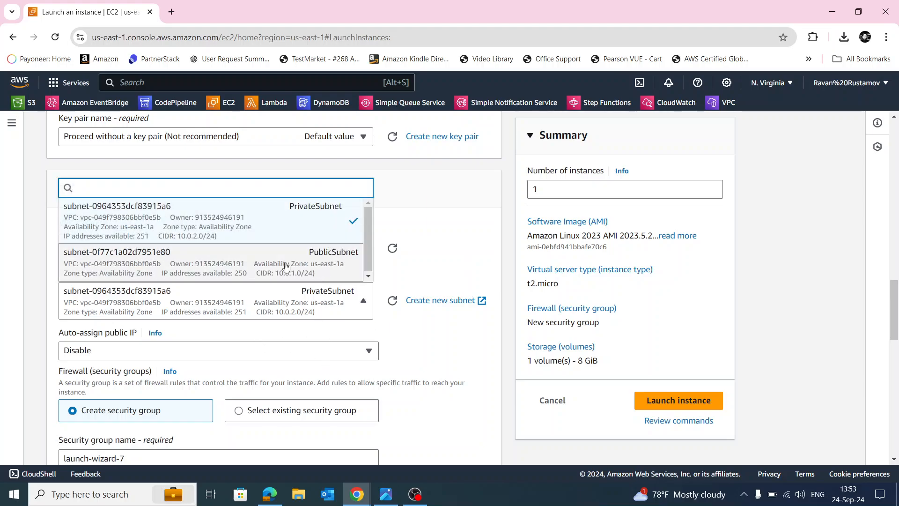
pyautogui.click(317, 236)
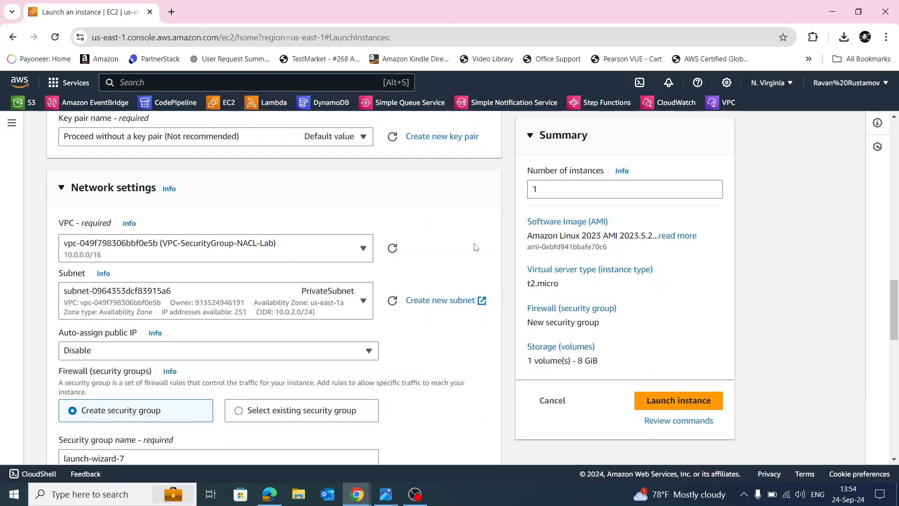
# - Assign the existing security group Private-SG to EC2-2 instead of creating a new one
pyautogui.scroll(-6, 475, 246)
pyautogui.scroll(-8, 474, 254)
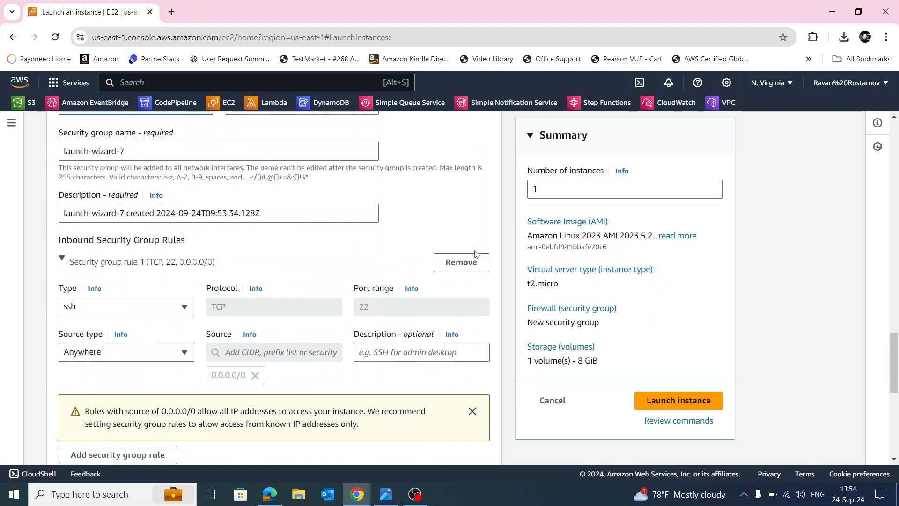
pyautogui.scroll(10, 476, 255)
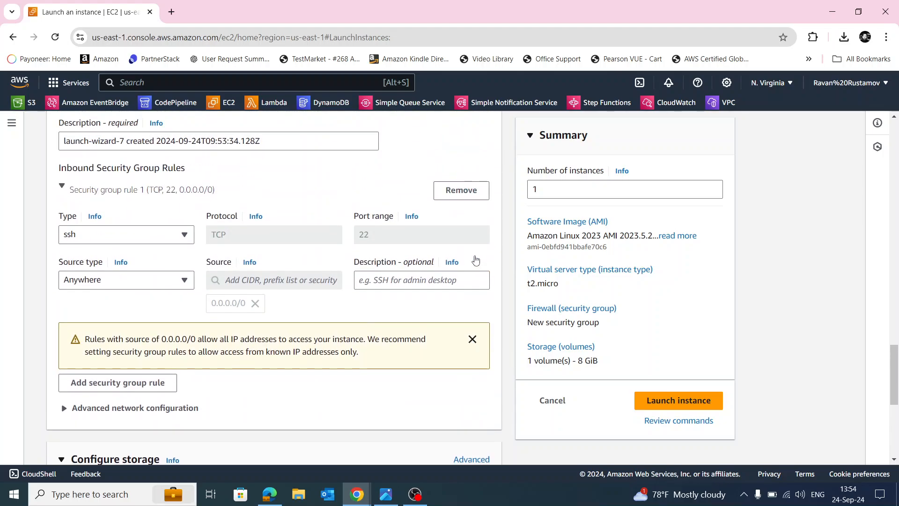
pyautogui.scroll(3, 434, 285)
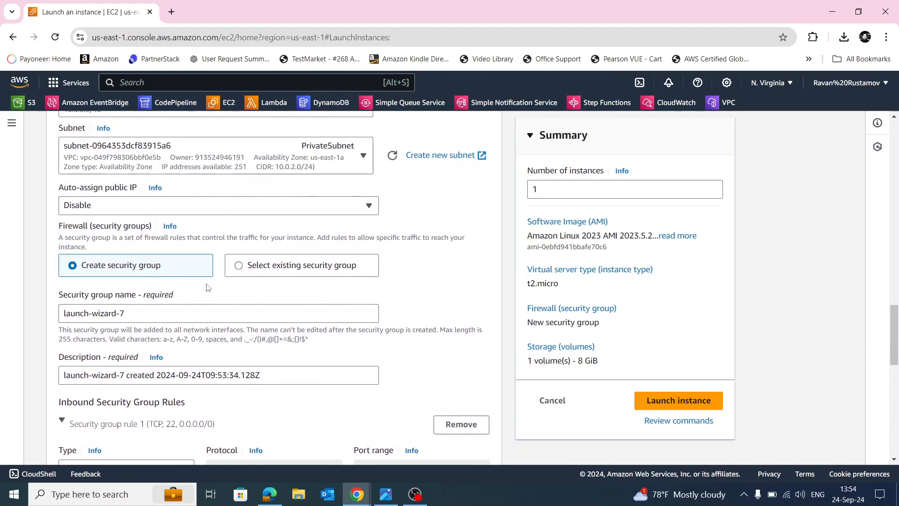
pyautogui.click(241, 268)
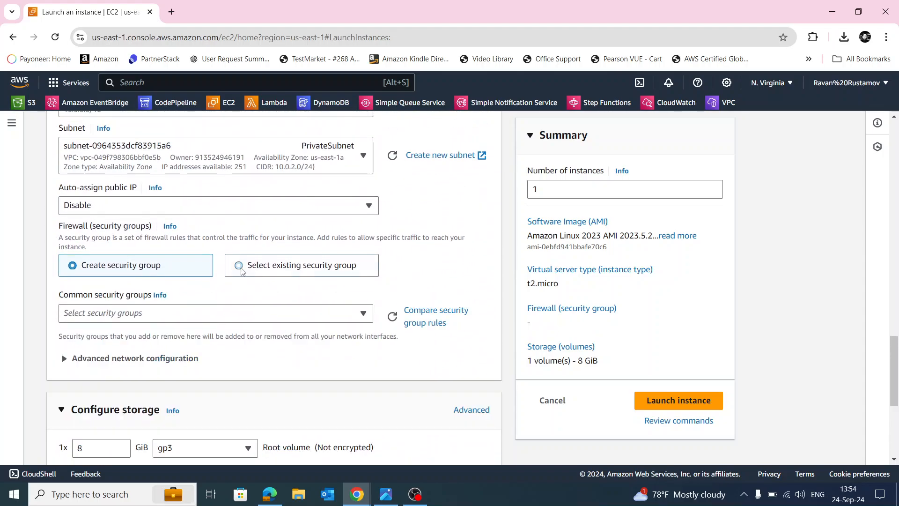
pyautogui.click(339, 320)
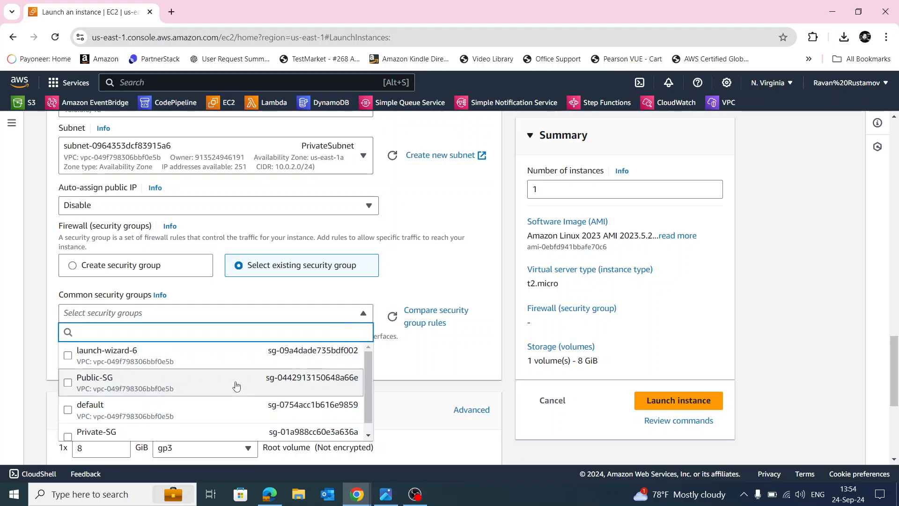
pyautogui.scroll(-1, 229, 398)
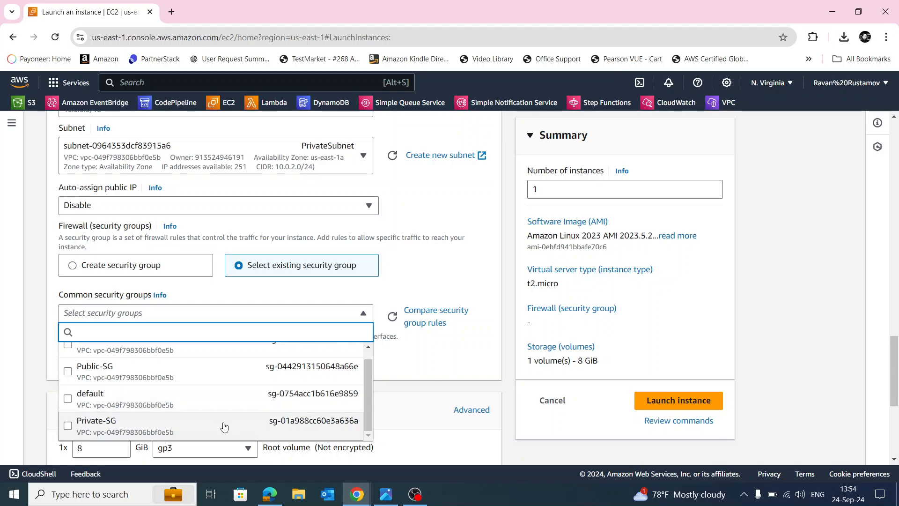
pyautogui.click(227, 424)
# - Launch EC2-2 with the default storage and go to the list of all instances
pyautogui.scroll(-5, 473, 347)
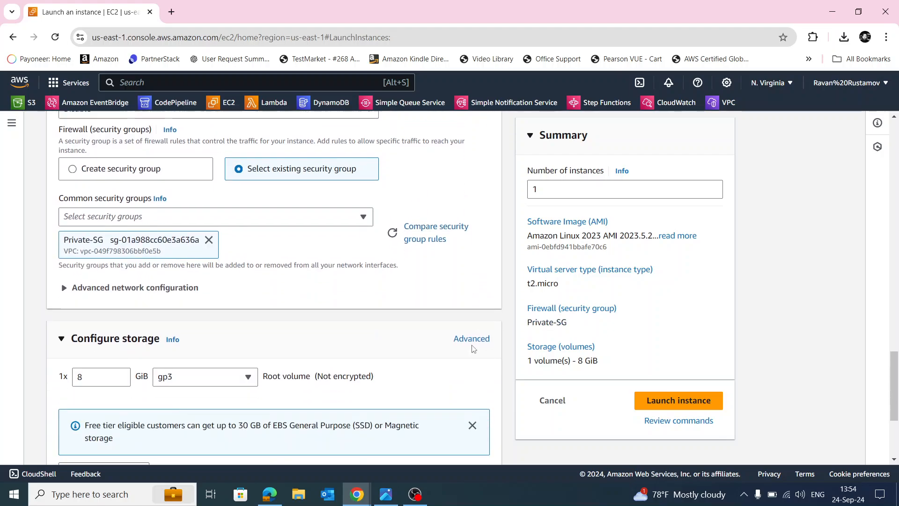
pyautogui.scroll(-1, 468, 352)
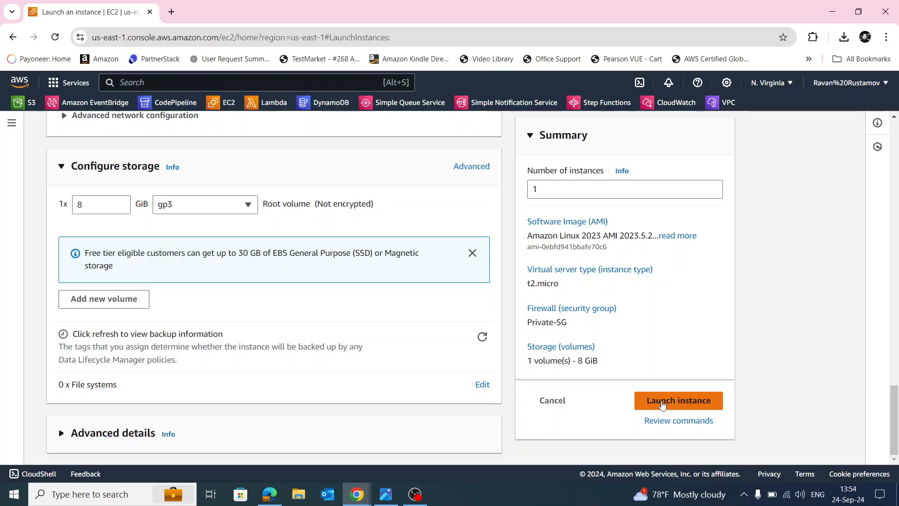
pyautogui.click(663, 405)
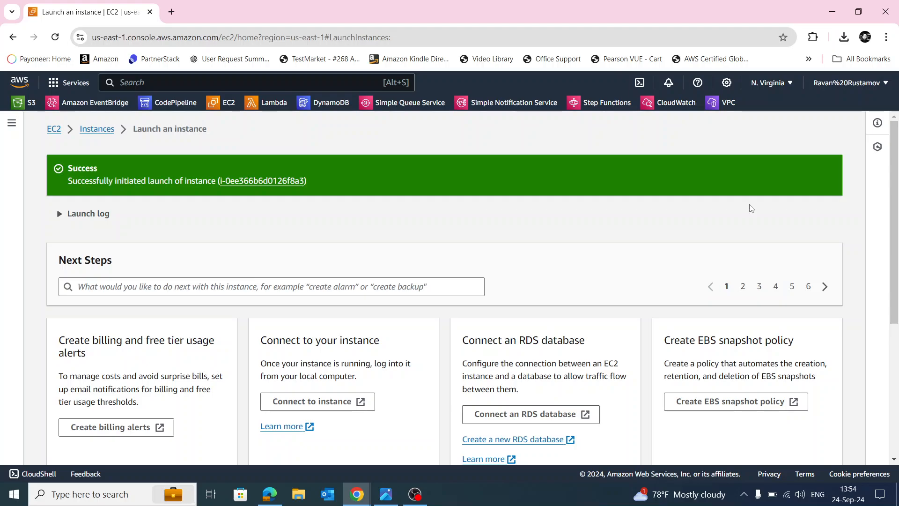
pyautogui.scroll(-6, 716, 308)
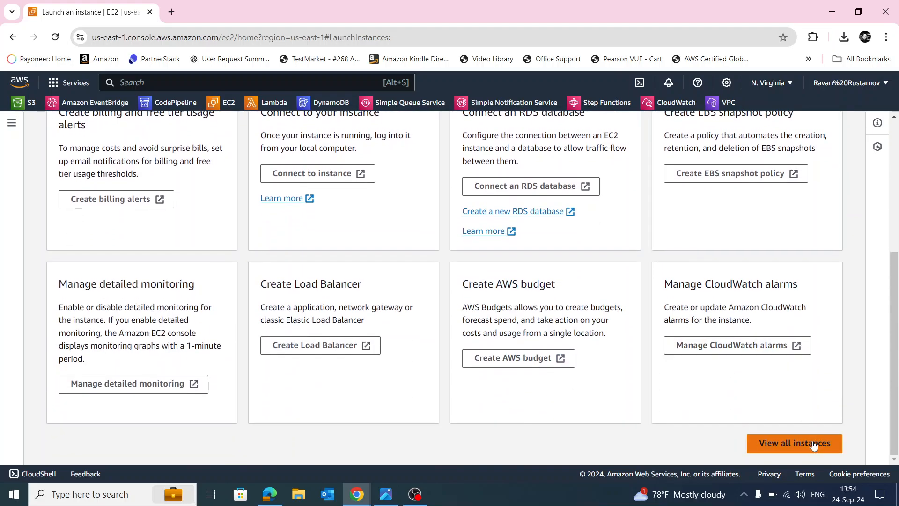
pyautogui.click(814, 447)
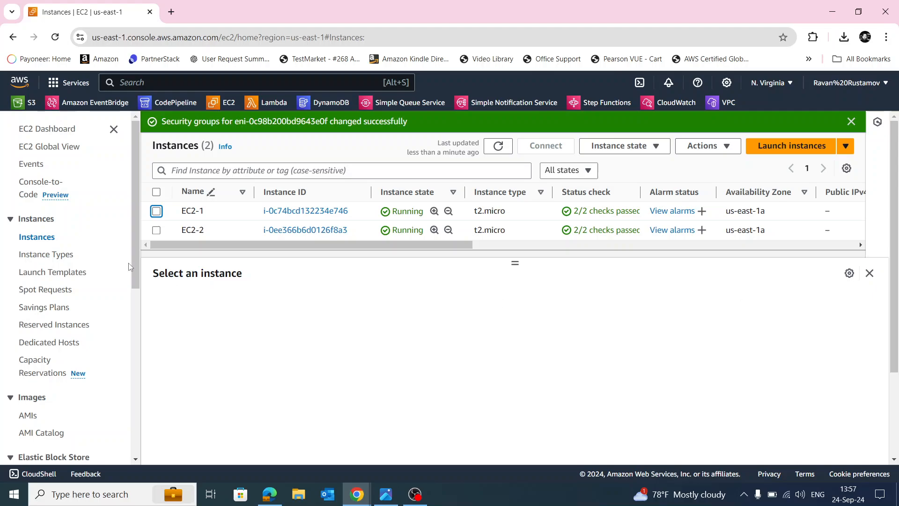
pyautogui.scroll(-7, 47, 234)
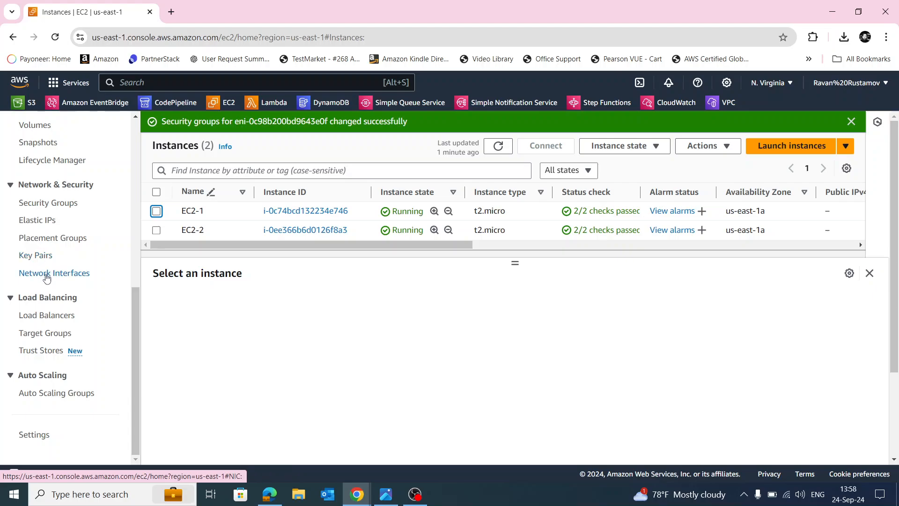
pyautogui.scroll(3, 47, 284)
pyautogui.scroll(4, 47, 283)
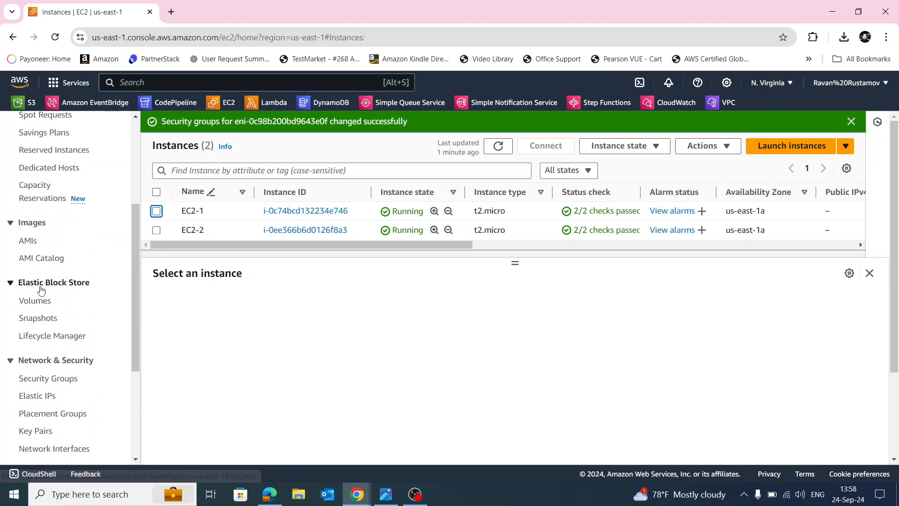
pyautogui.scroll(2, 40, 281)
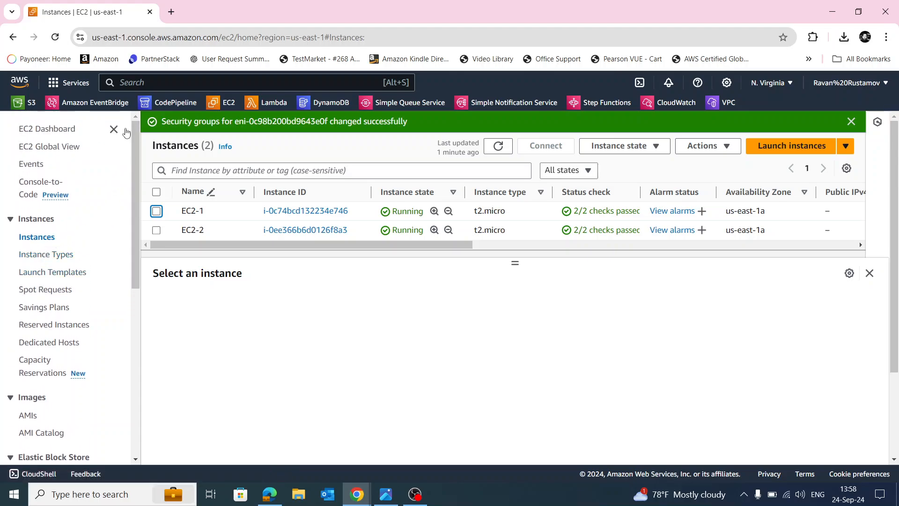
# - Switch to the VPC console and open its list of network ACLs
pyautogui.click(727, 104)
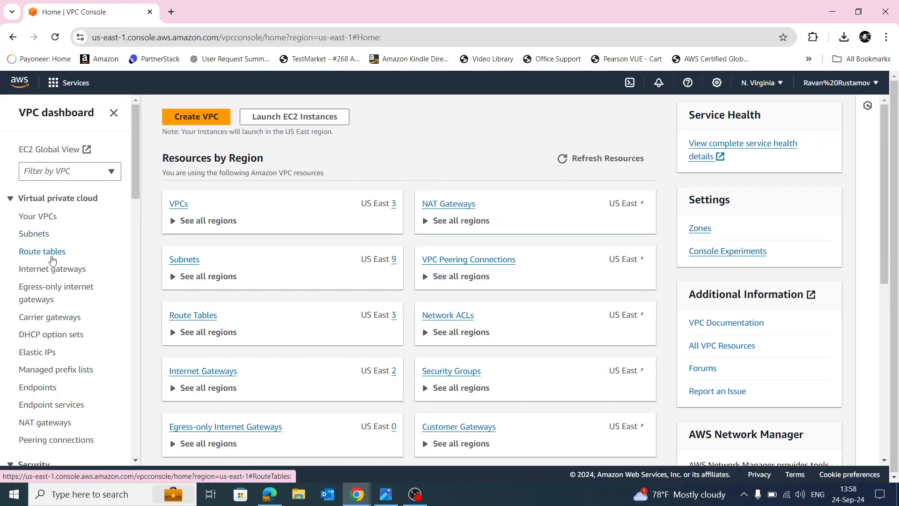
pyautogui.scroll(-4, 52, 266)
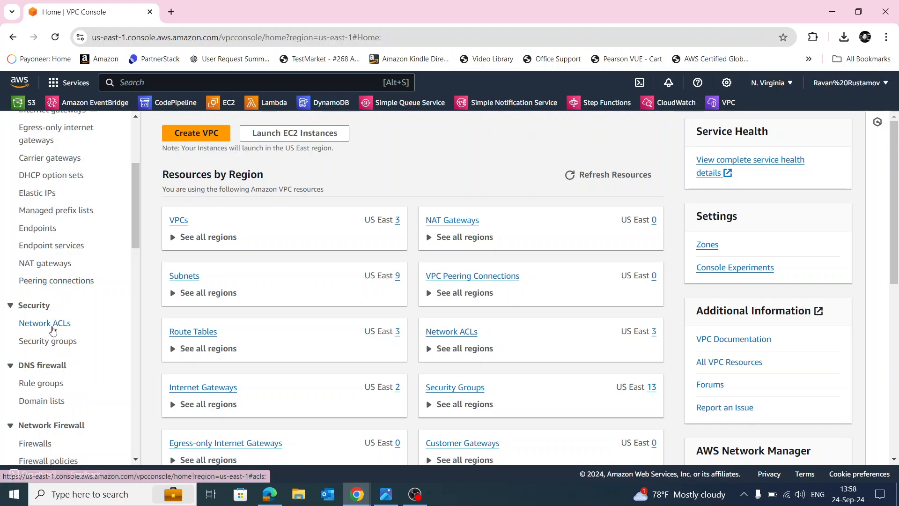
pyautogui.click(27, 324)
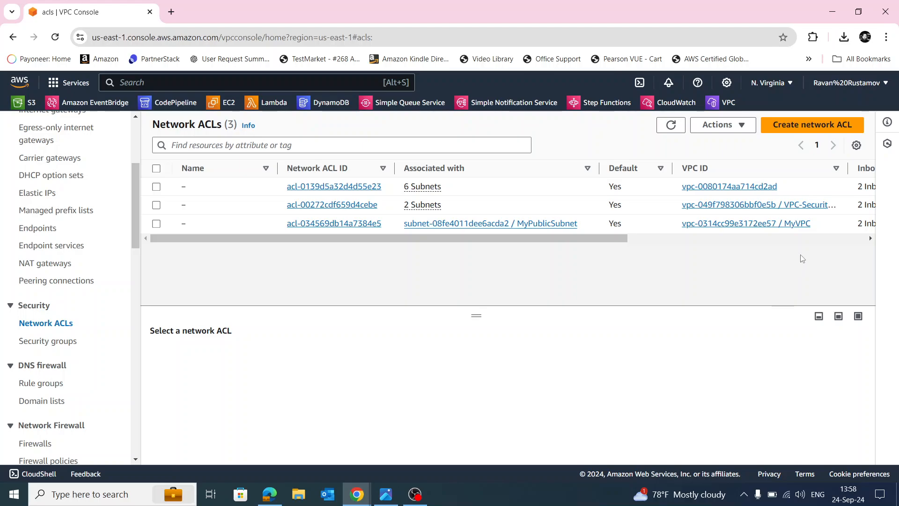
# - Create a network ACL named Public-NACL in VPC-SecurityGroup-NACL-Lab
pyautogui.click(814, 127)
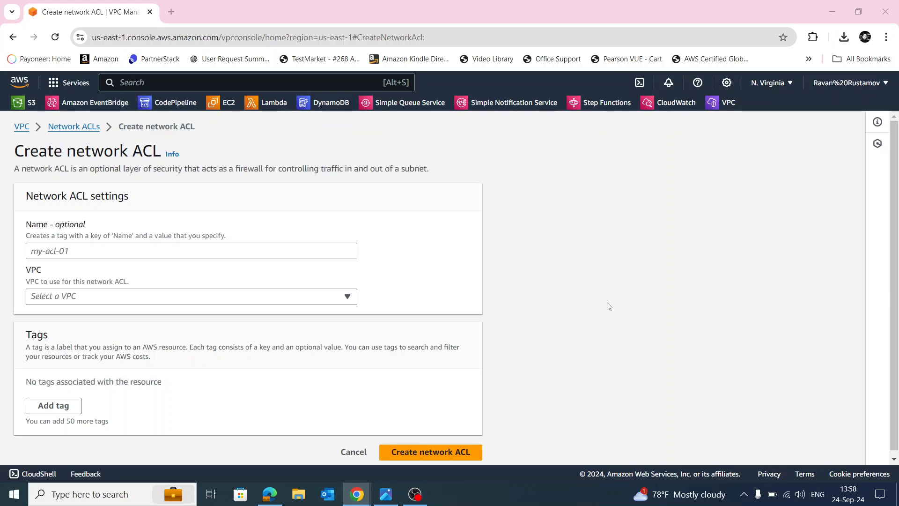
pyautogui.rightClick(109, 249)
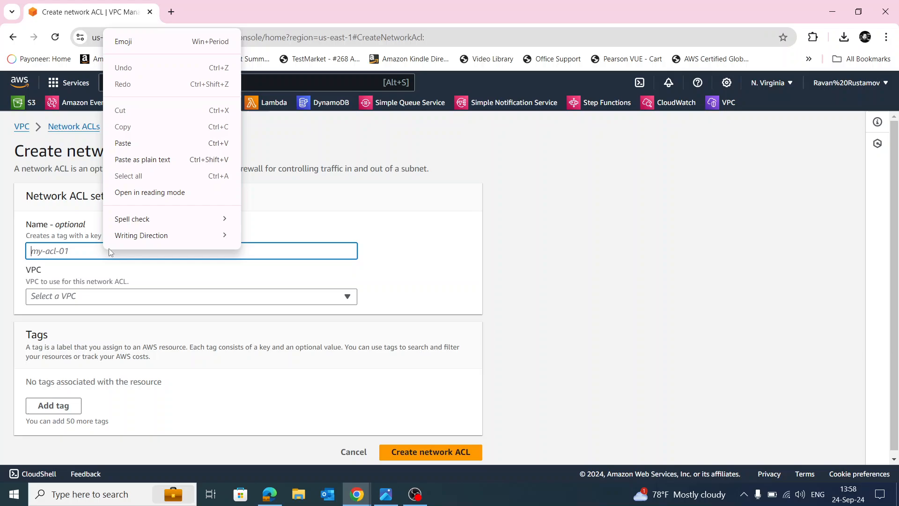
pyautogui.click(132, 159)
pyautogui.click(185, 301)
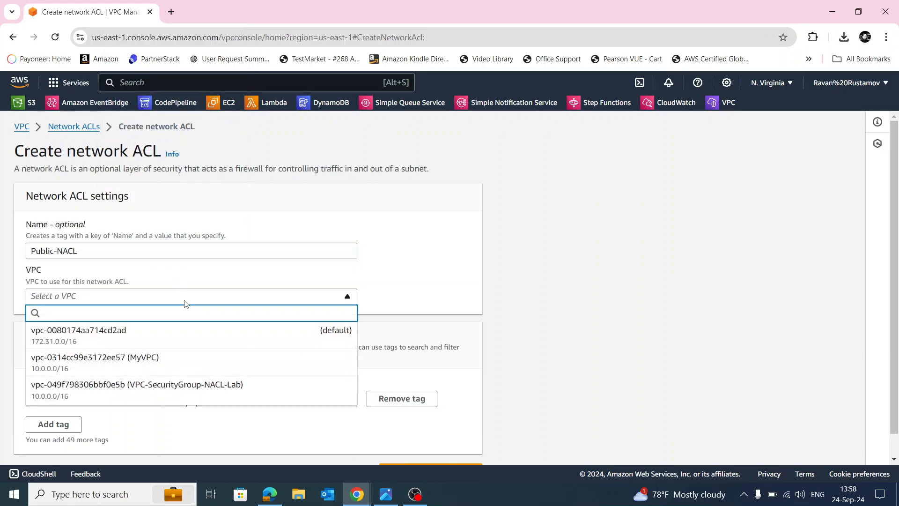
pyautogui.click(182, 390)
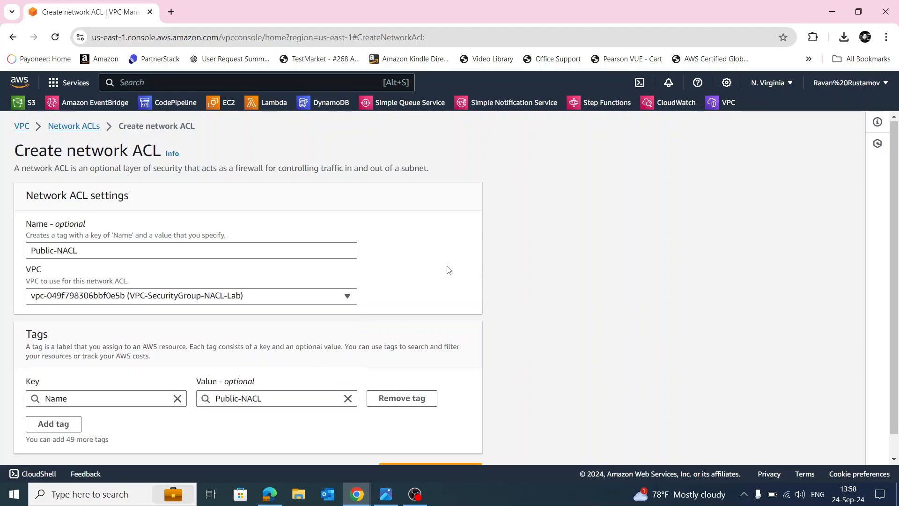
pyautogui.scroll(-1, 450, 271)
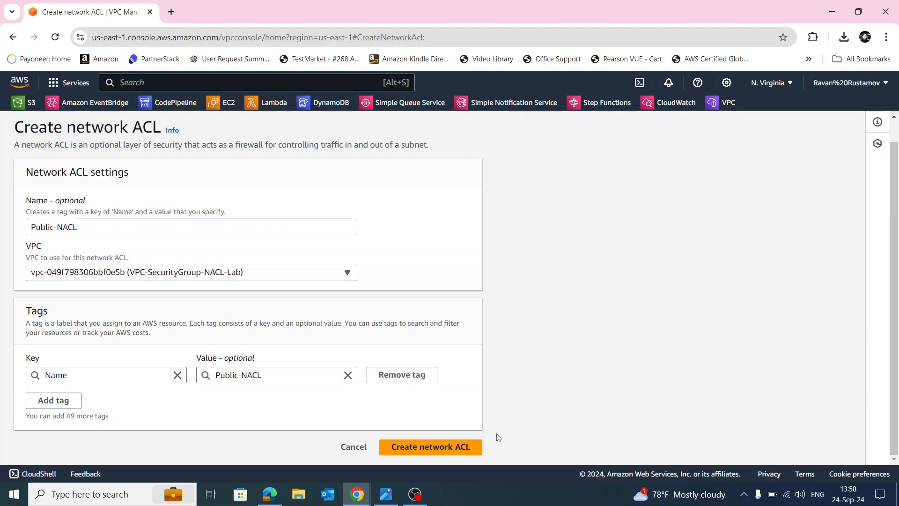
pyautogui.click(435, 448)
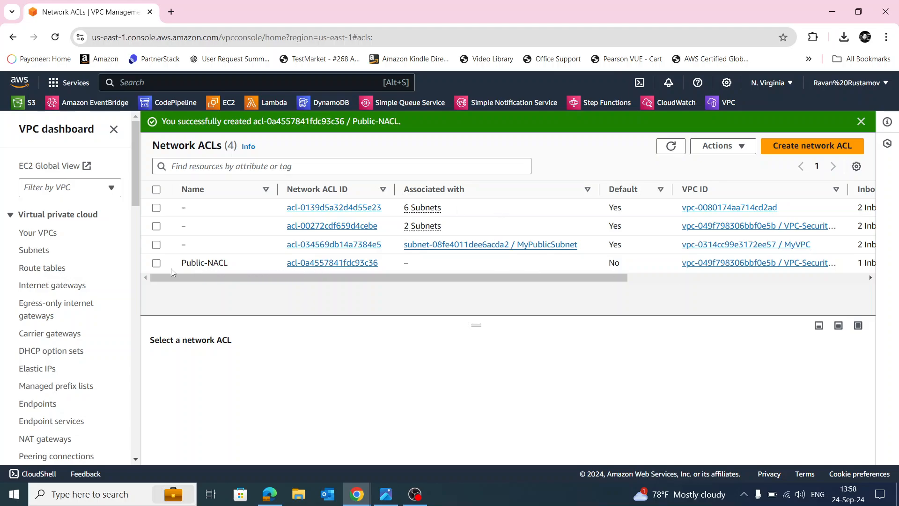
# - Select Public-NACL and open its inbound rules for editing
pyautogui.click(156, 262)
pyautogui.click(236, 373)
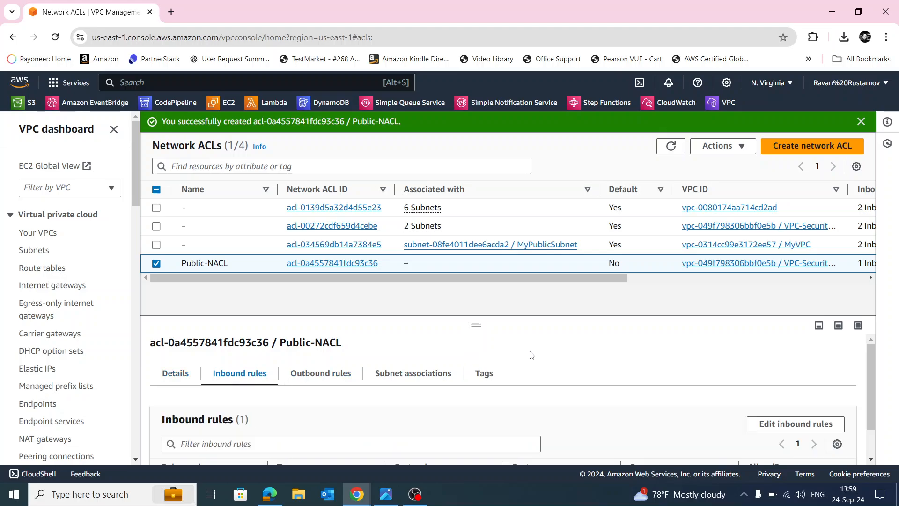
pyautogui.scroll(-1, 528, 355)
pyautogui.click(816, 388)
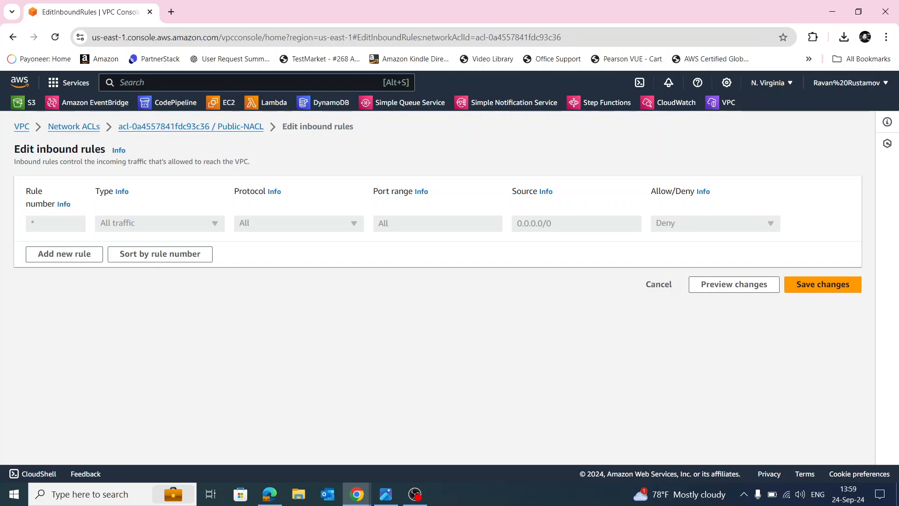
# - Add inbound rule 100 allowing all traffic from 0.0.0.0/0 to Public-NACL
pyautogui.click(72, 259)
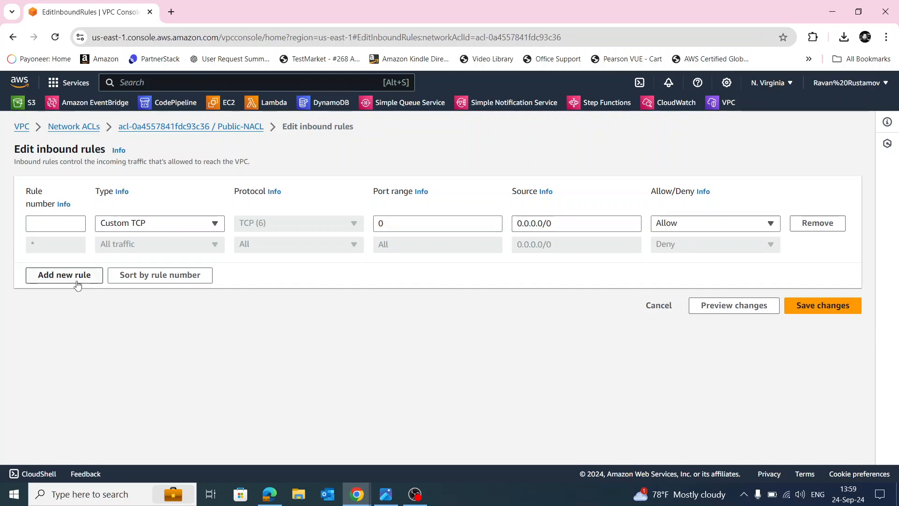
pyautogui.click(67, 224)
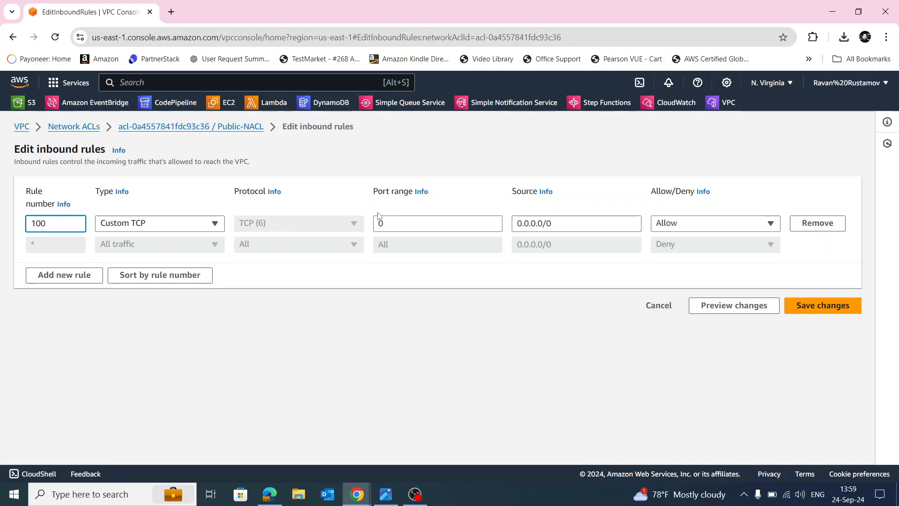
pyautogui.click(172, 225)
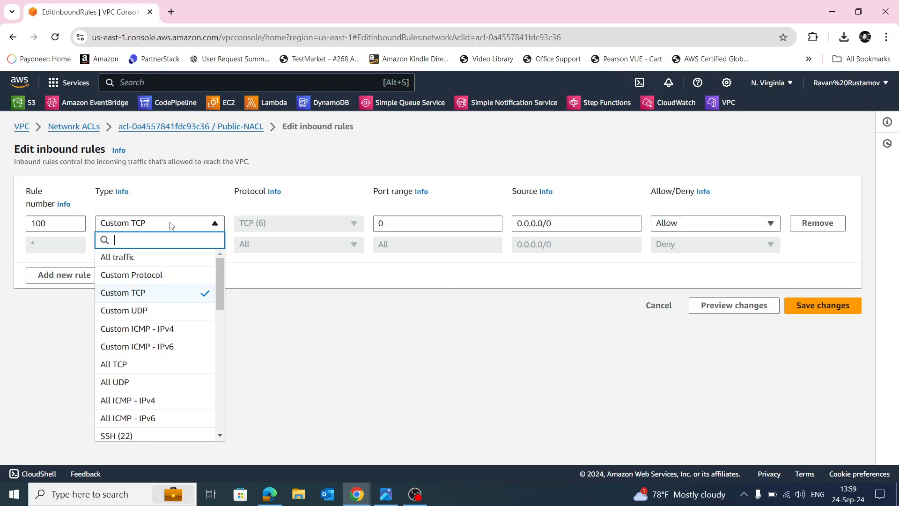
pyautogui.click(164, 258)
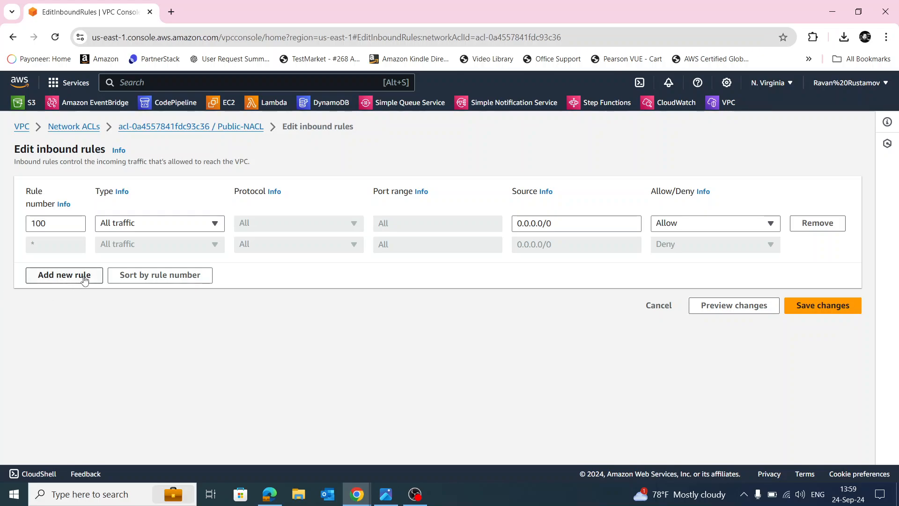
# - Add inbound rule 110 allowing SSH (22) from 0.0.0.0/0
pyautogui.click(65, 275)
pyautogui.click(45, 247)
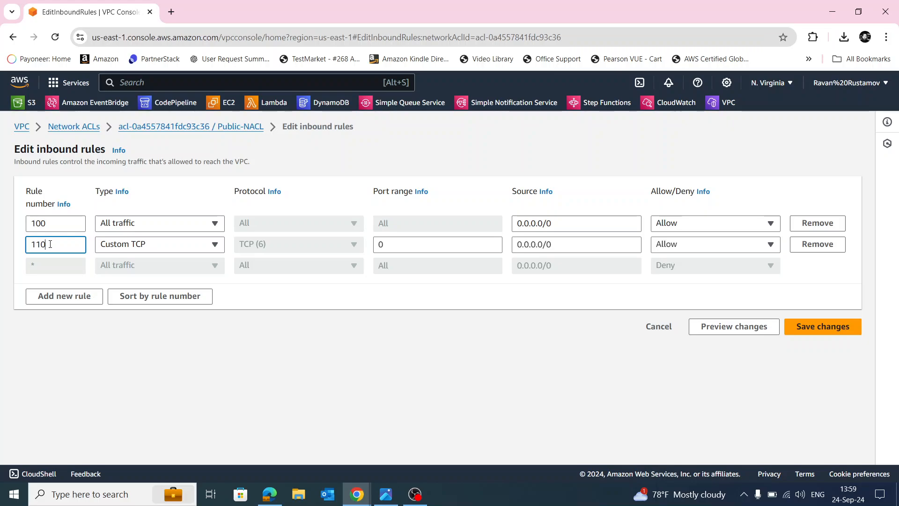
pyautogui.click(169, 245)
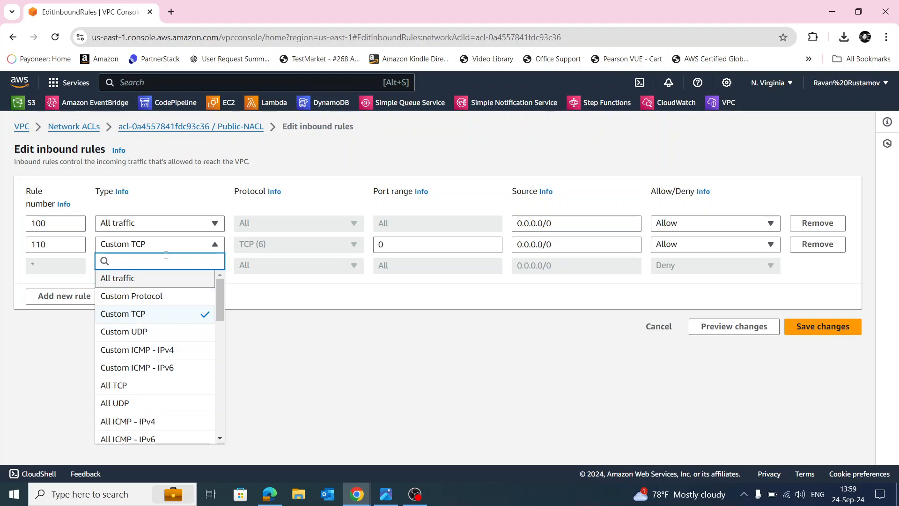
pyautogui.write('SS')
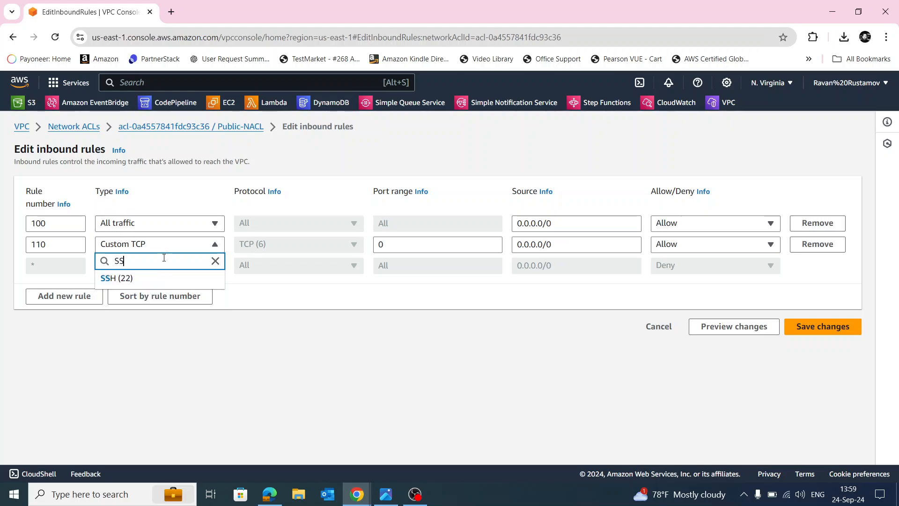
pyautogui.click(158, 280)
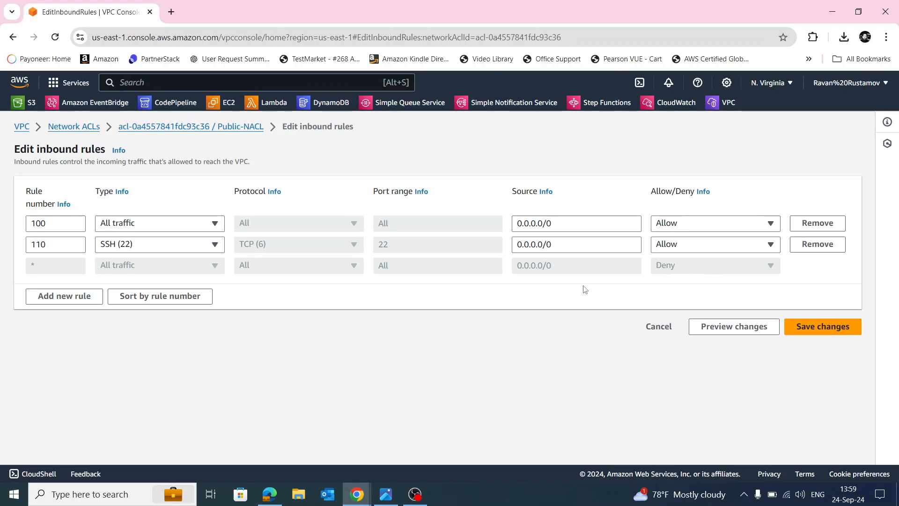
# - Add inbound rule 120 allowing HTTP (80) from 0.0.0.0/0 and save the inbound rules
pyautogui.click(73, 297)
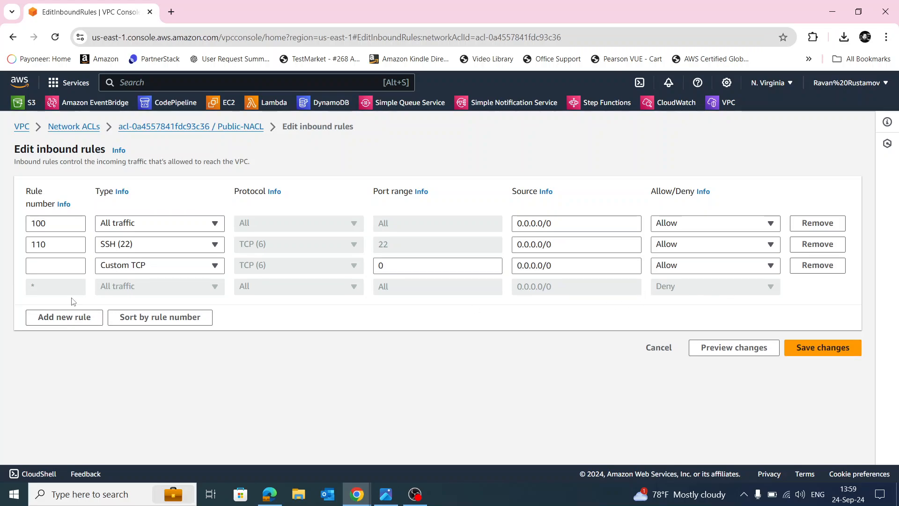
pyautogui.click(48, 262)
pyautogui.write('120')
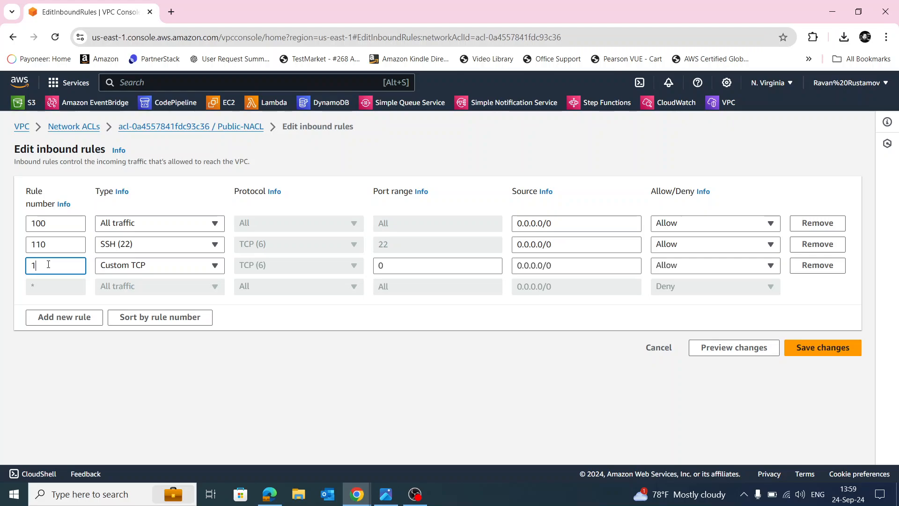
pyautogui.click(150, 267)
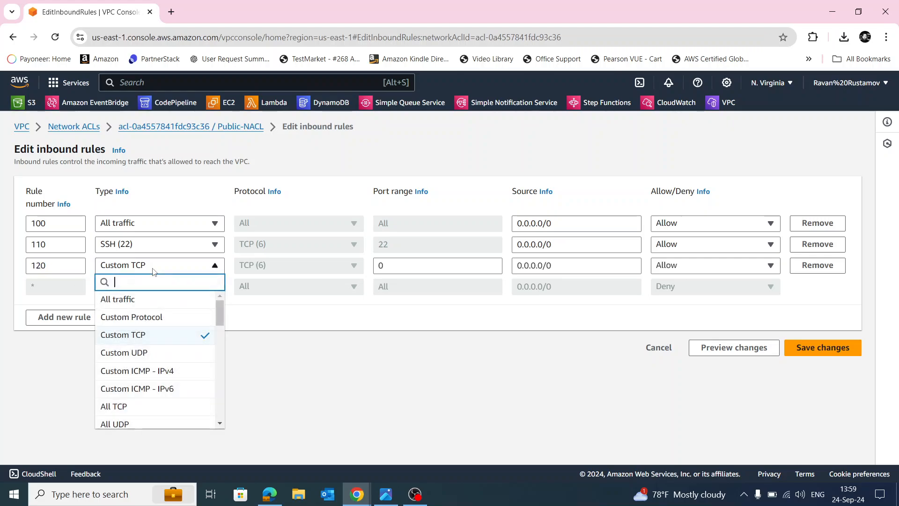
pyautogui.write('HH')
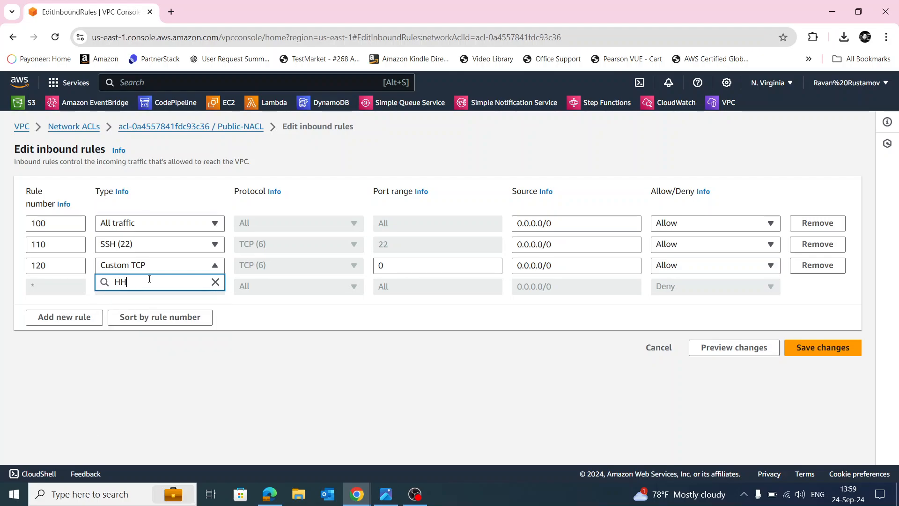
pyautogui.press('BackSpace')
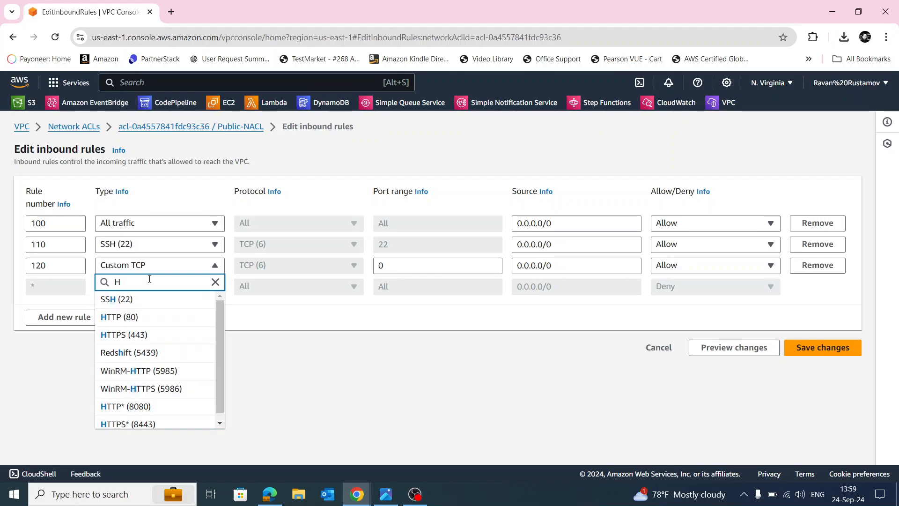
pyautogui.click(160, 319)
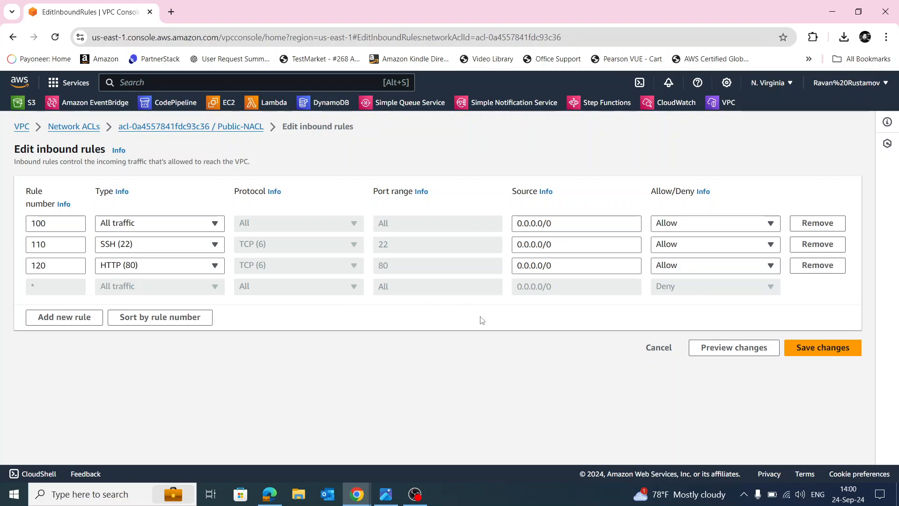
pyautogui.click(828, 352)
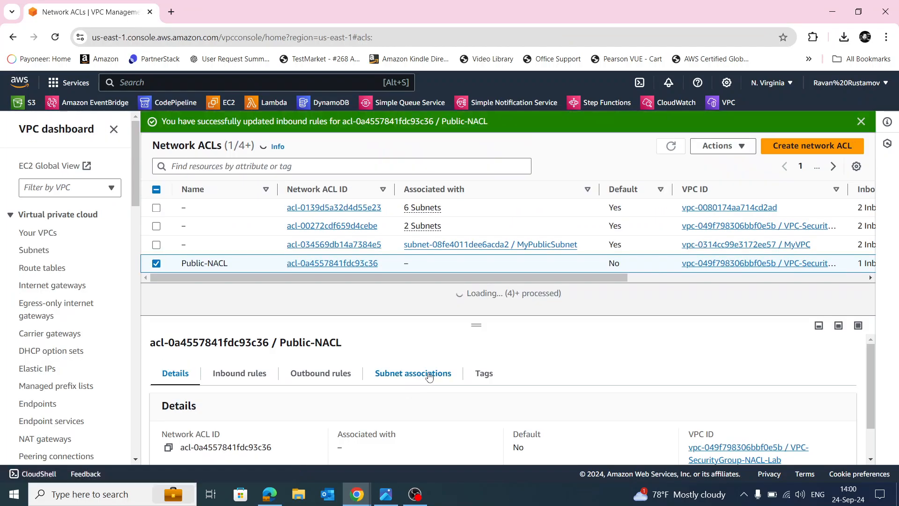
# - Open the outbound rules of Public-NACL for editing
pyautogui.scroll(-1, 555, 356)
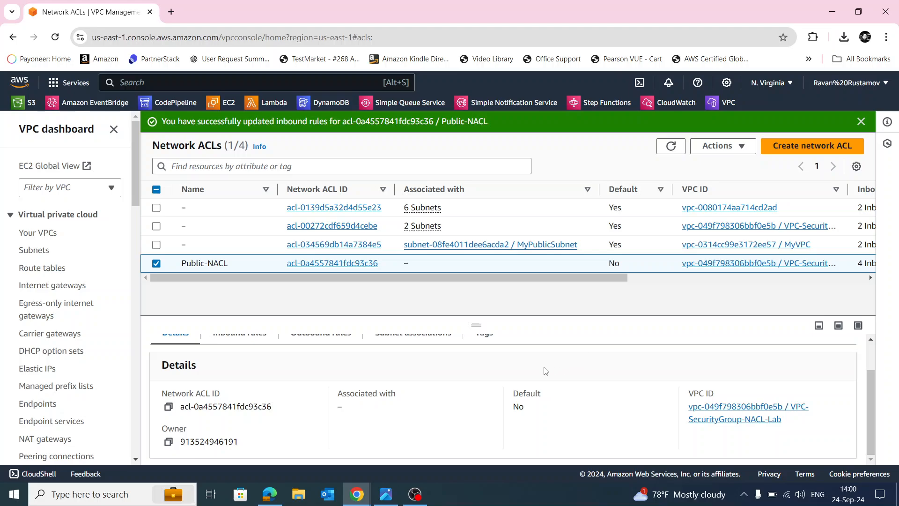
pyautogui.scroll(1, 389, 409)
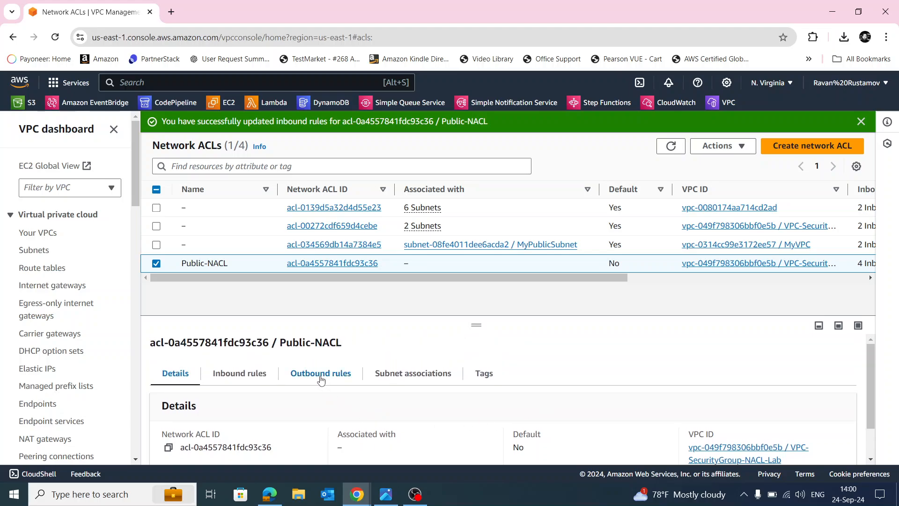
pyautogui.click(320, 375)
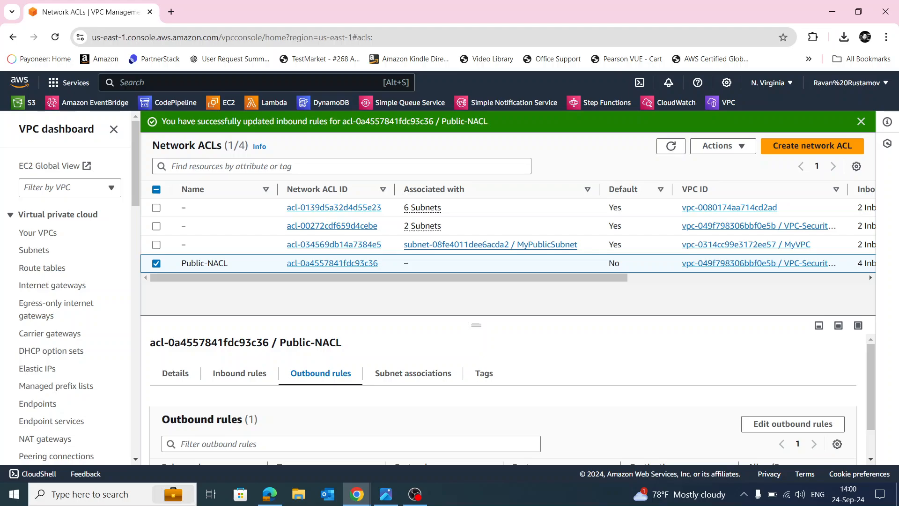
pyautogui.scroll(-1, 567, 349)
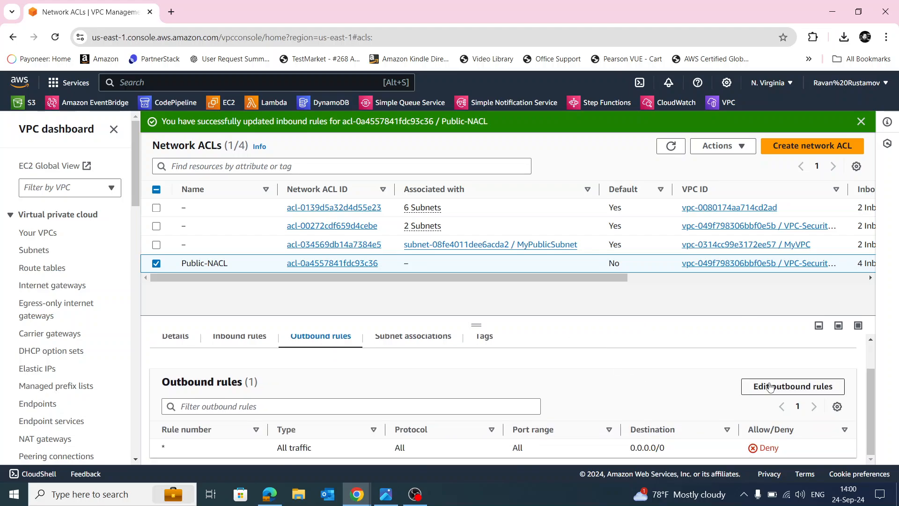
pyautogui.click(790, 388)
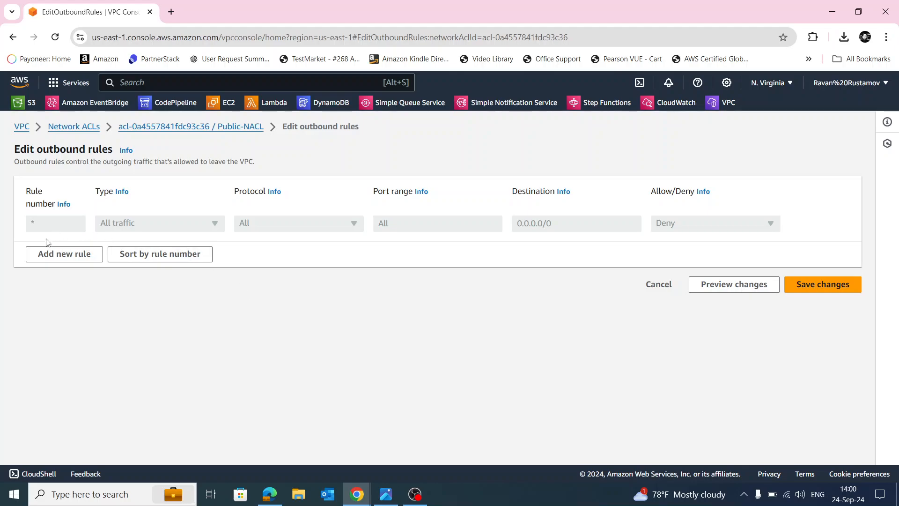
# - Add outbound rule 100 allowing all traffic to 0.0.0.0/0 and save the outbound rules
pyautogui.click(61, 256)
pyautogui.click(70, 224)
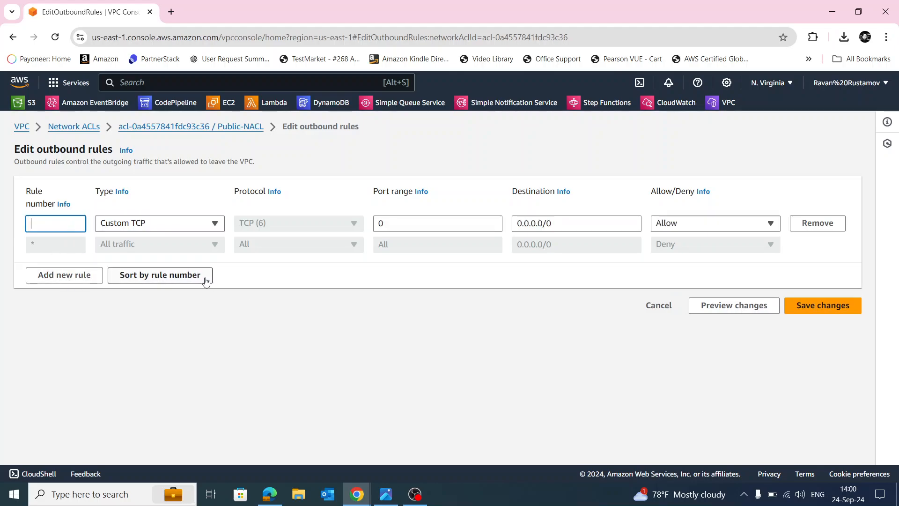
pyautogui.write('100')
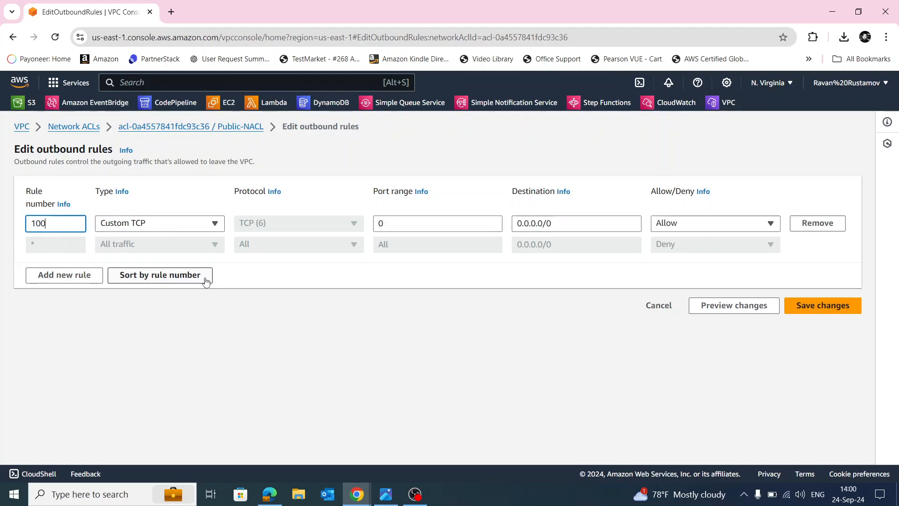
pyautogui.click(213, 224)
pyautogui.click(201, 257)
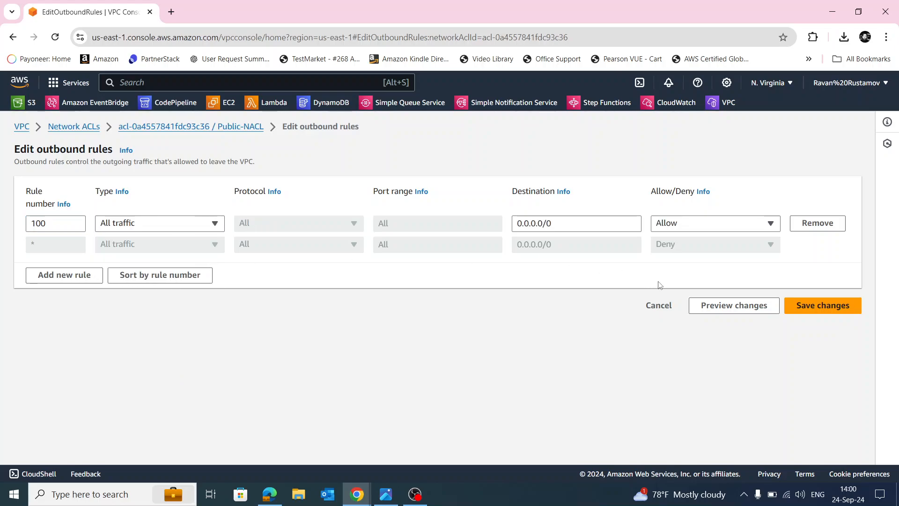
pyautogui.click(820, 312)
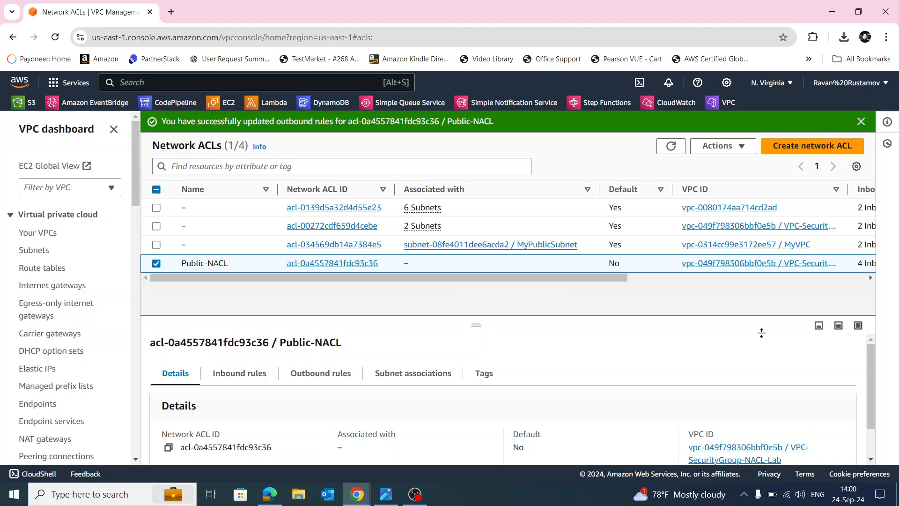
# - Review the outbound rules of Public-NACL and associate the network ACL with PublicSubnet
pyautogui.scroll(-1, 554, 345)
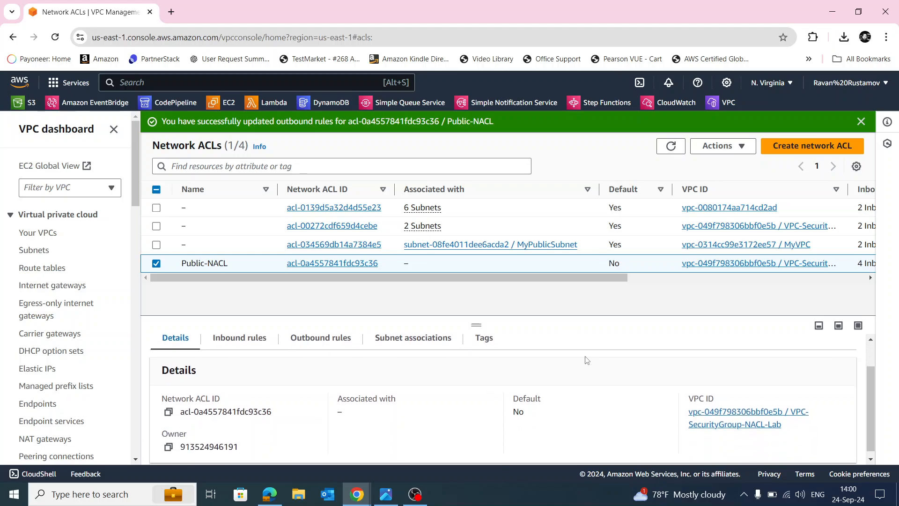
pyautogui.scroll(1, 565, 389)
pyautogui.click(317, 372)
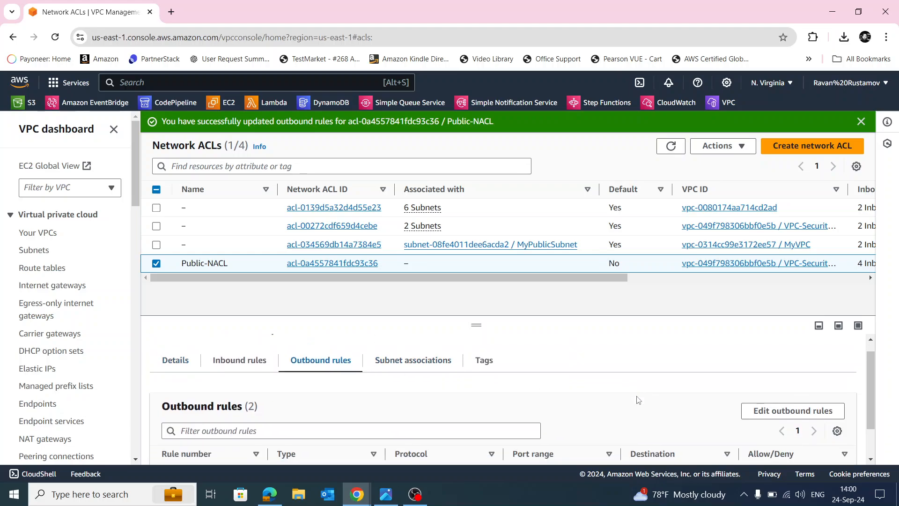
pyautogui.scroll(-2, 656, 404)
pyautogui.scroll(1, 665, 412)
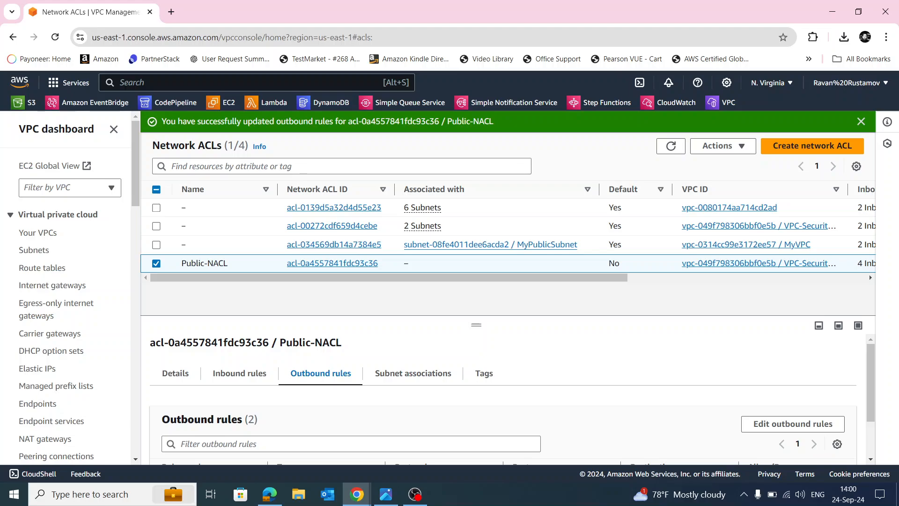
pyautogui.click(425, 377)
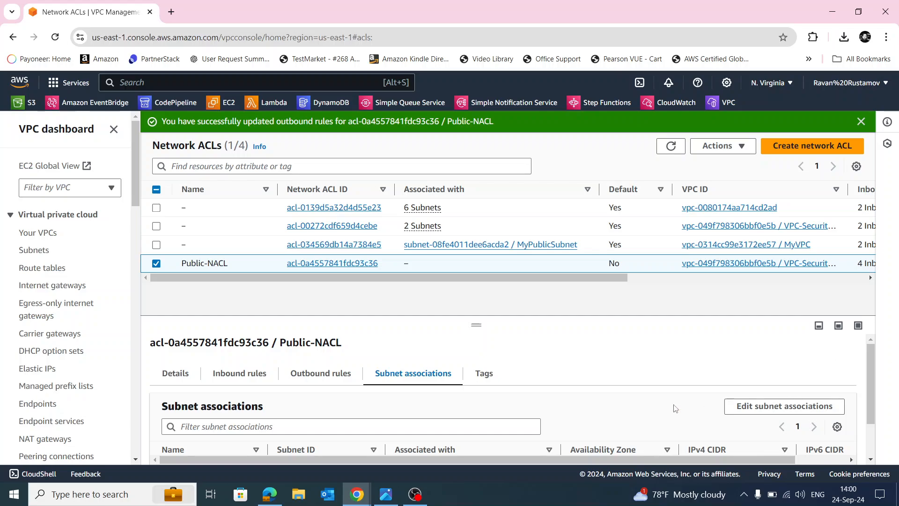
pyautogui.click(779, 411)
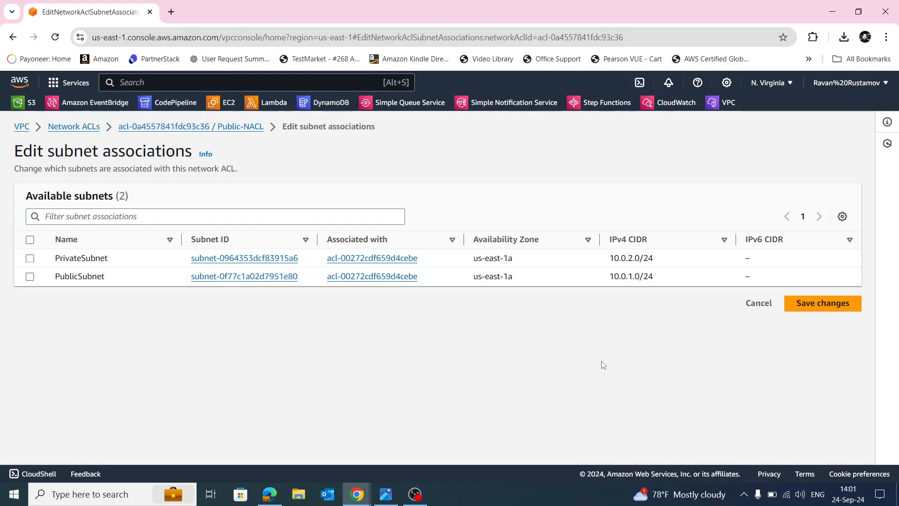
pyautogui.click(30, 277)
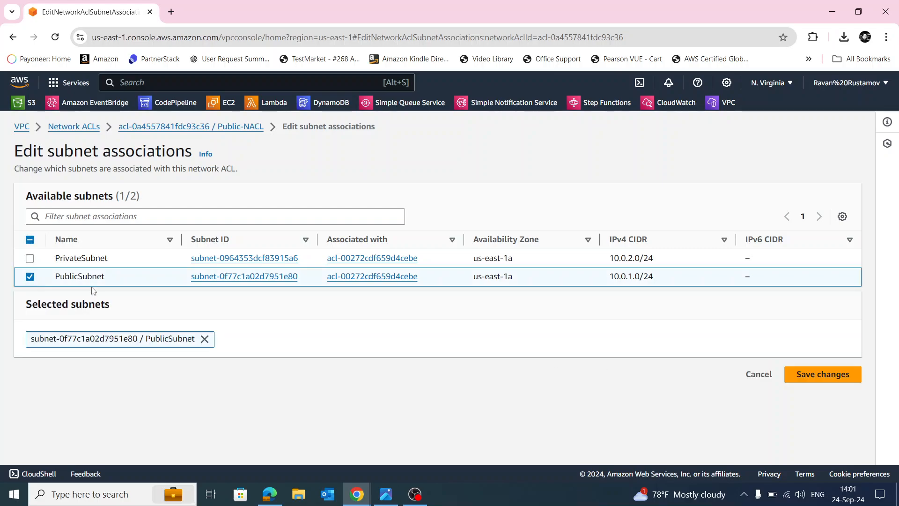
pyautogui.click(816, 376)
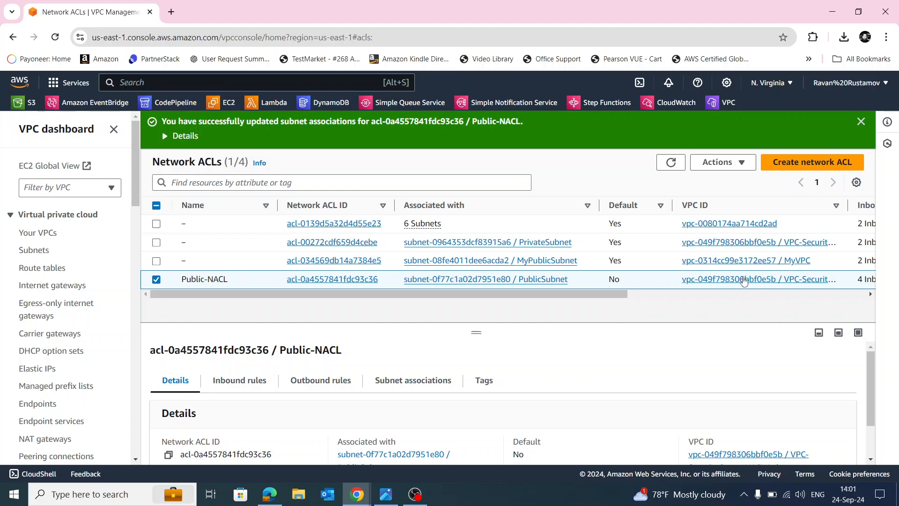
# - Create a network ACL named Private-NACL in the VPC-SecurityGroup-NACL-Lab VPC
pyautogui.click(813, 165)
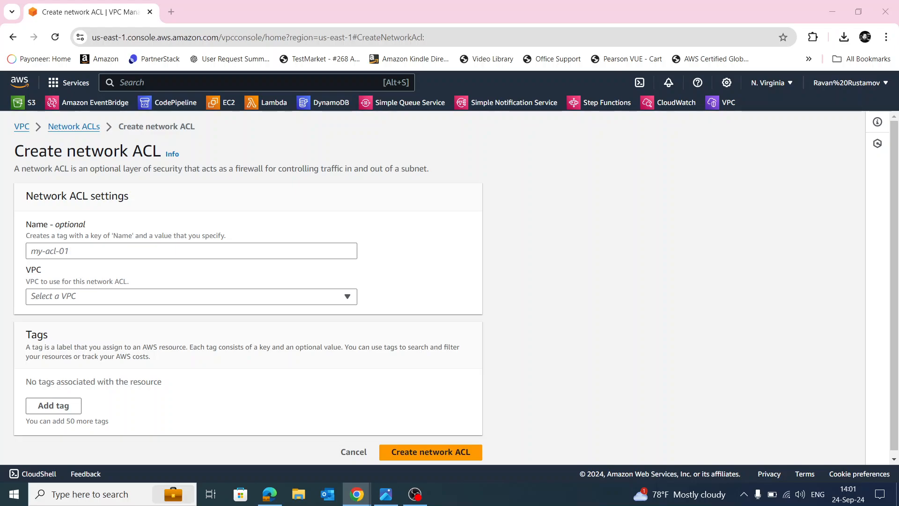
pyautogui.click(111, 251)
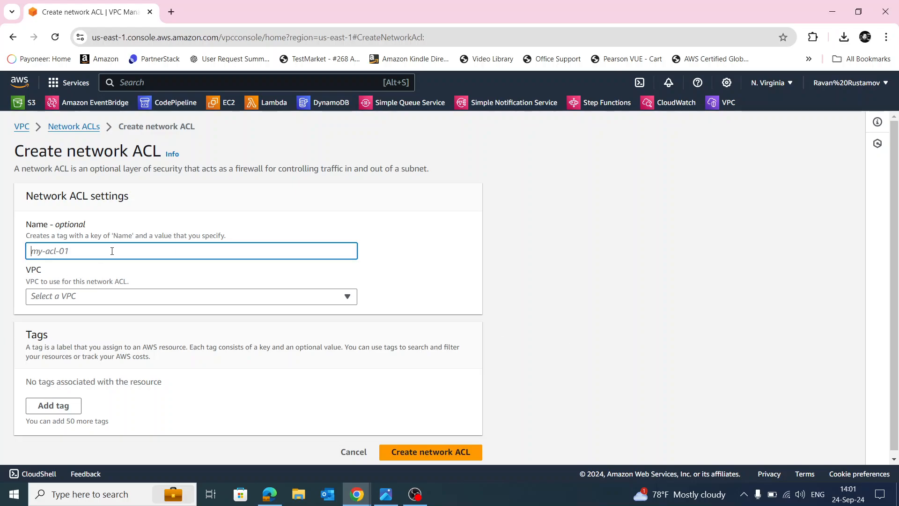
pyautogui.rightClick(111, 251)
pyautogui.click(146, 145)
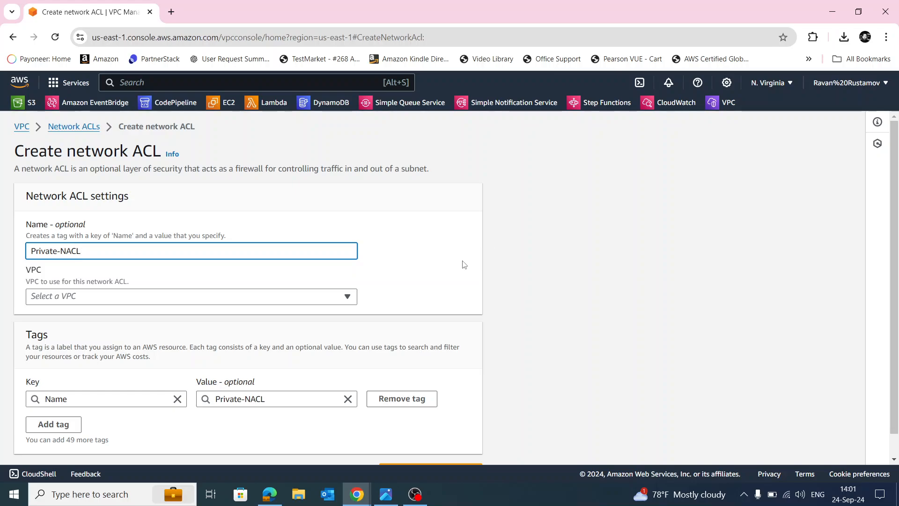
pyautogui.click(315, 300)
pyautogui.click(256, 391)
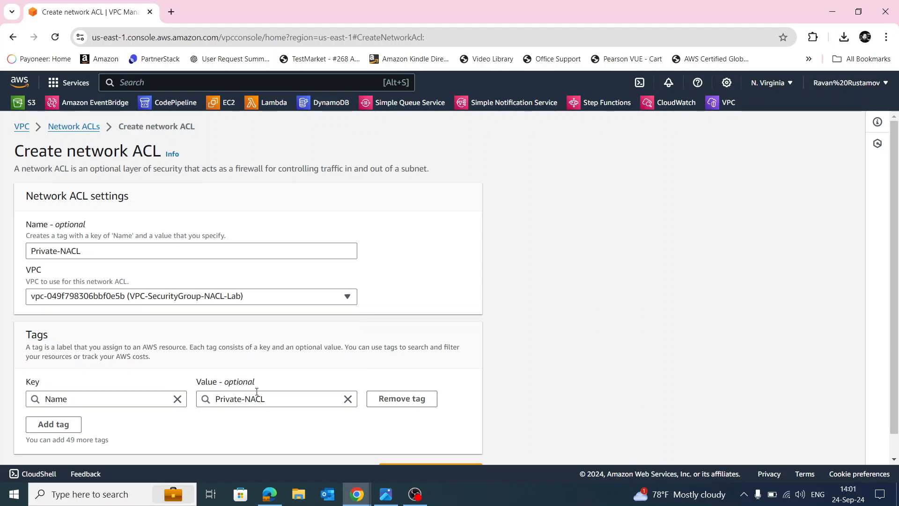
pyautogui.scroll(-1, 443, 309)
pyautogui.click(458, 457)
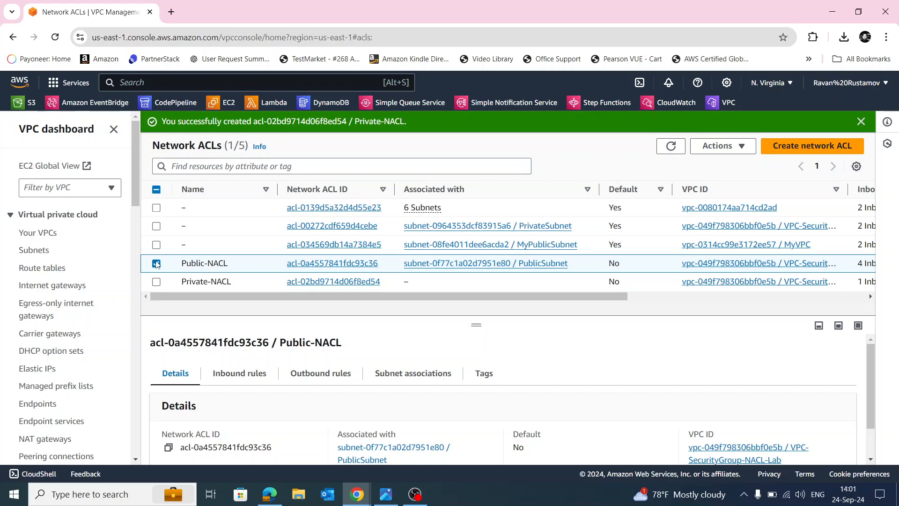
# - Review the inbound rules of Public-NACL and deselect that network ACL
pyautogui.click(235, 373)
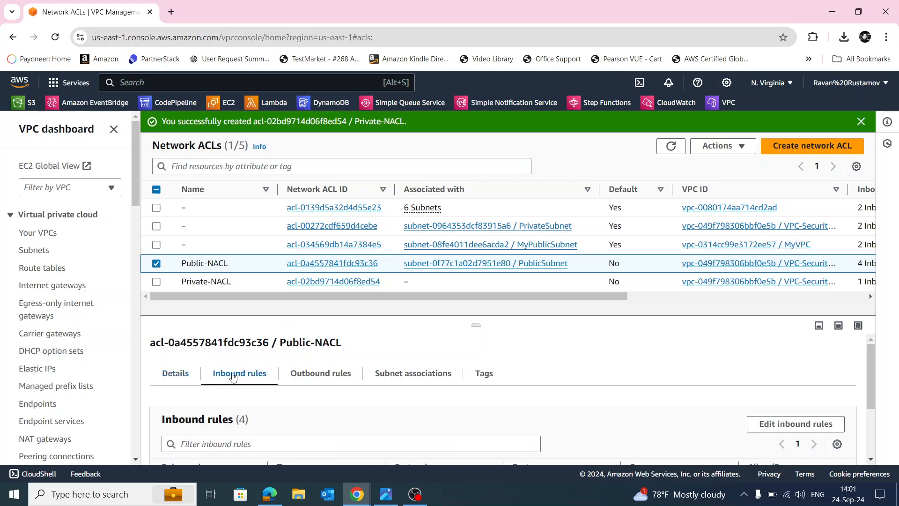
pyautogui.scroll(-3, 580, 372)
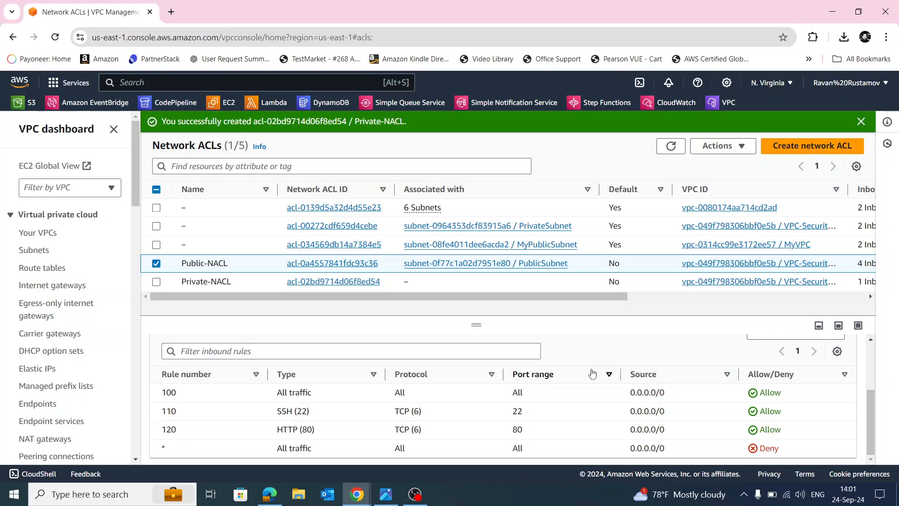
pyautogui.scroll(2, 585, 372)
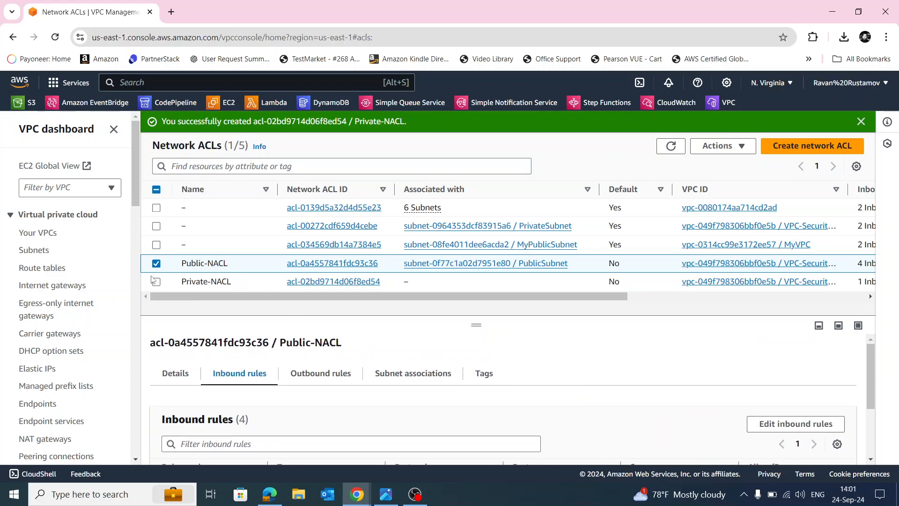
pyautogui.click(156, 263)
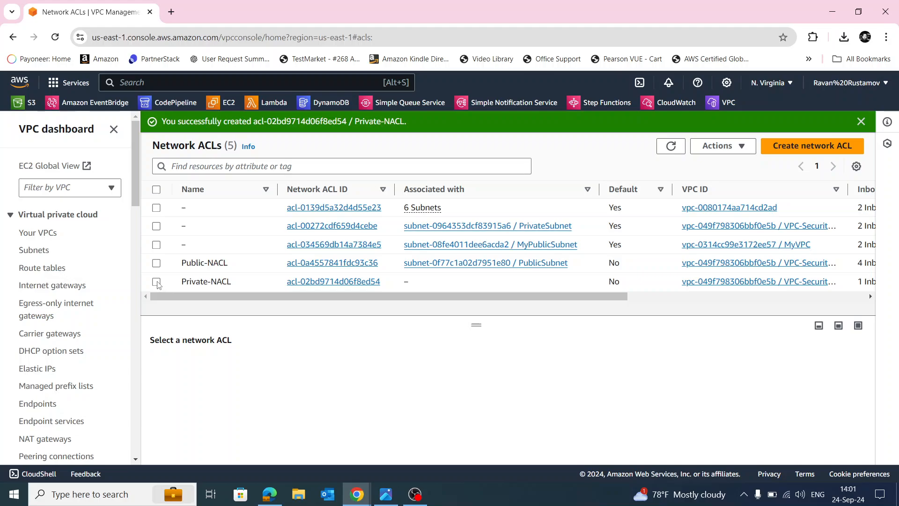
# - Edit the inbound rules of Private-NACL and add rule 100 allowing all traffic
pyautogui.click(156, 282)
pyautogui.scroll(-1, 530, 352)
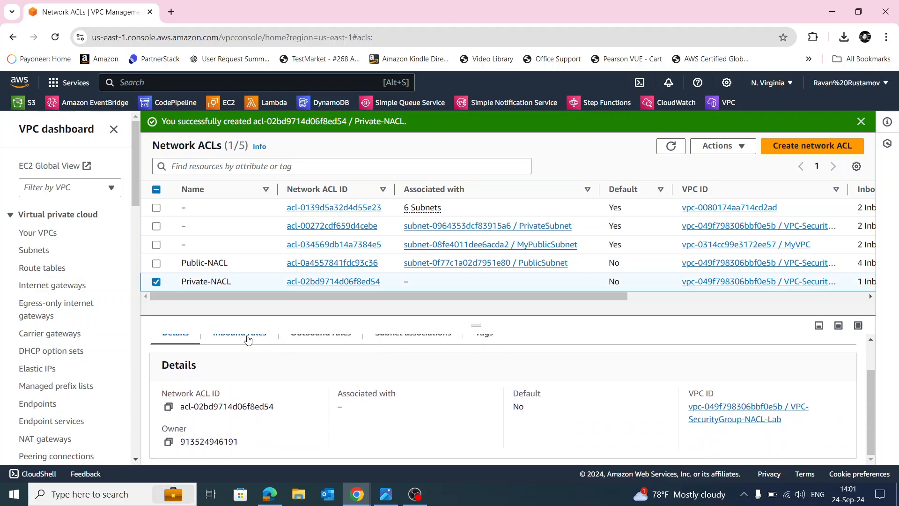
pyautogui.click(241, 337)
pyautogui.click(785, 386)
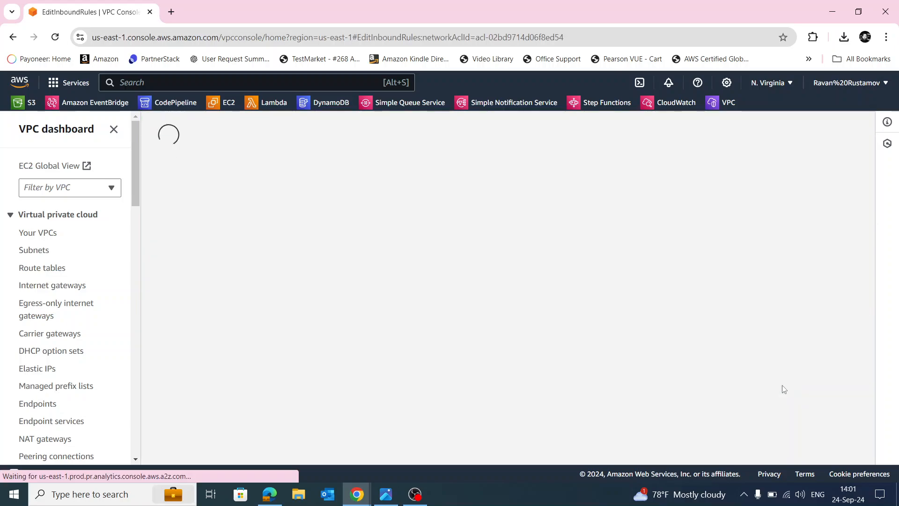
pyautogui.click(64, 254)
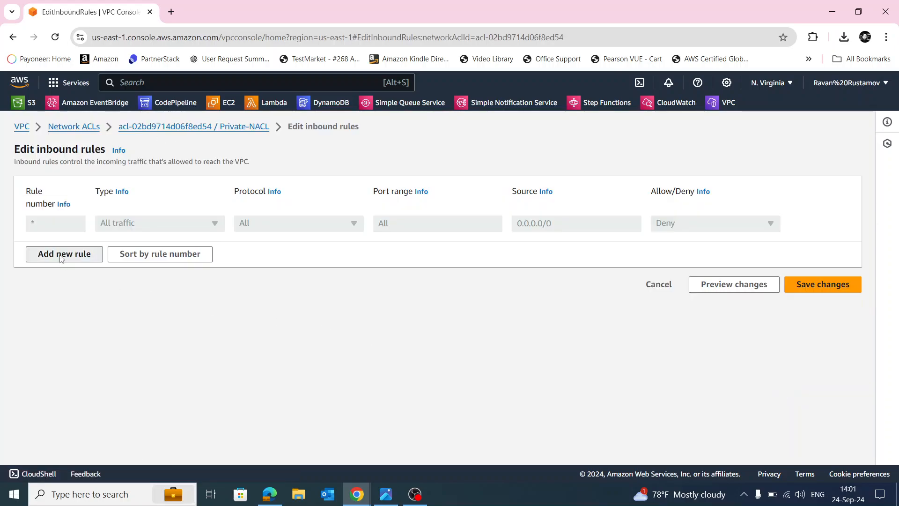
pyautogui.click(65, 223)
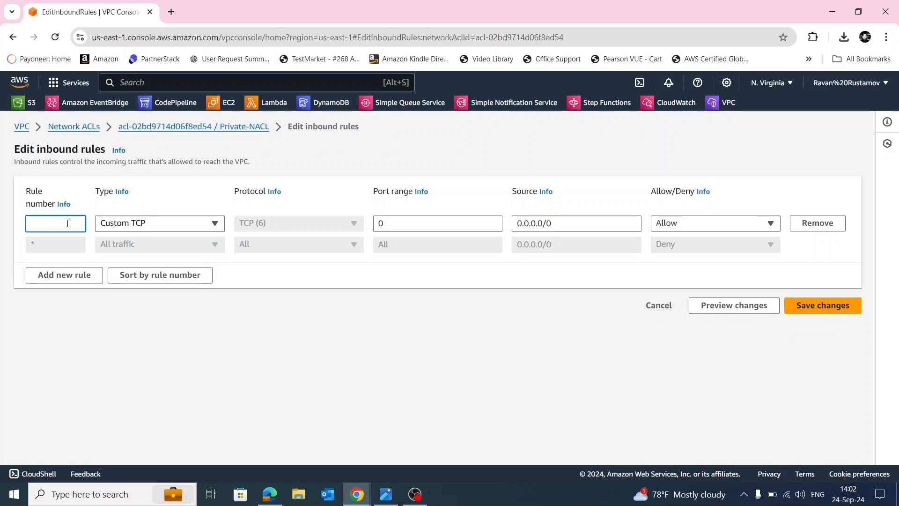
pyautogui.write('100')
pyautogui.click(180, 226)
pyautogui.click(180, 225)
pyautogui.click(181, 225)
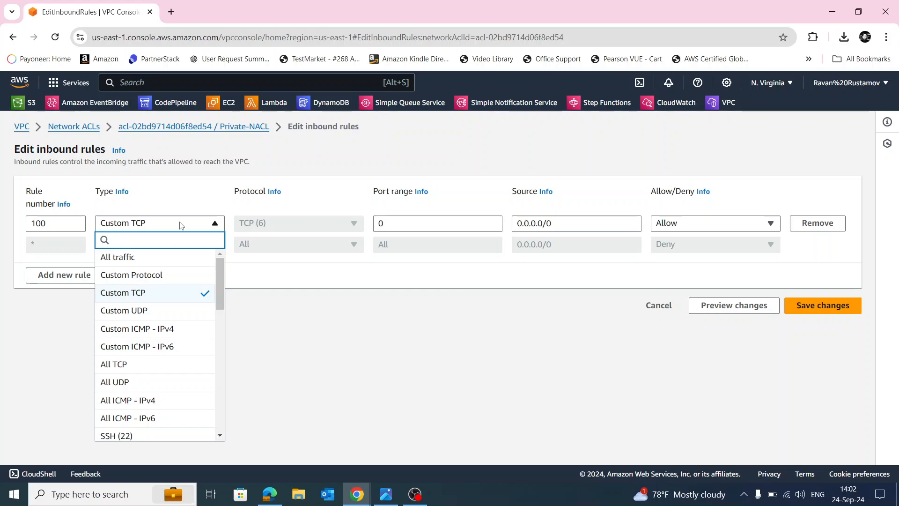
pyautogui.click(181, 264)
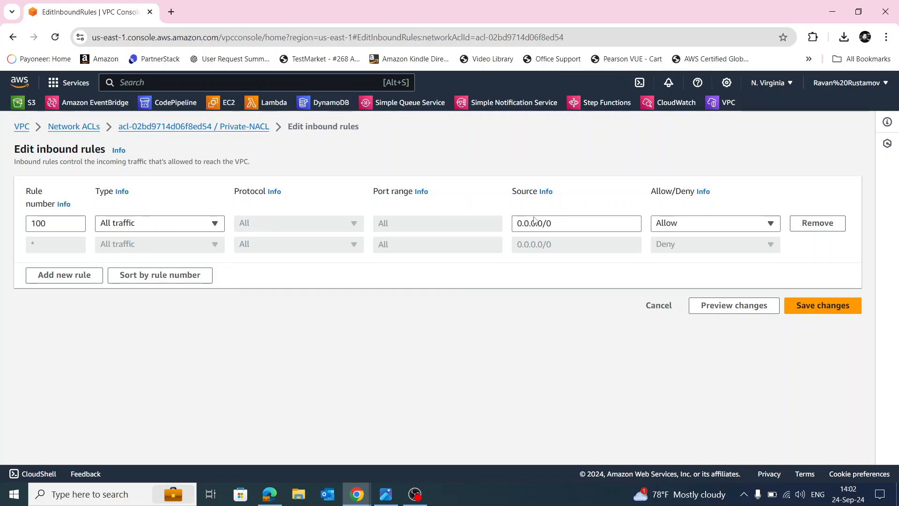
pyautogui.click(575, 226)
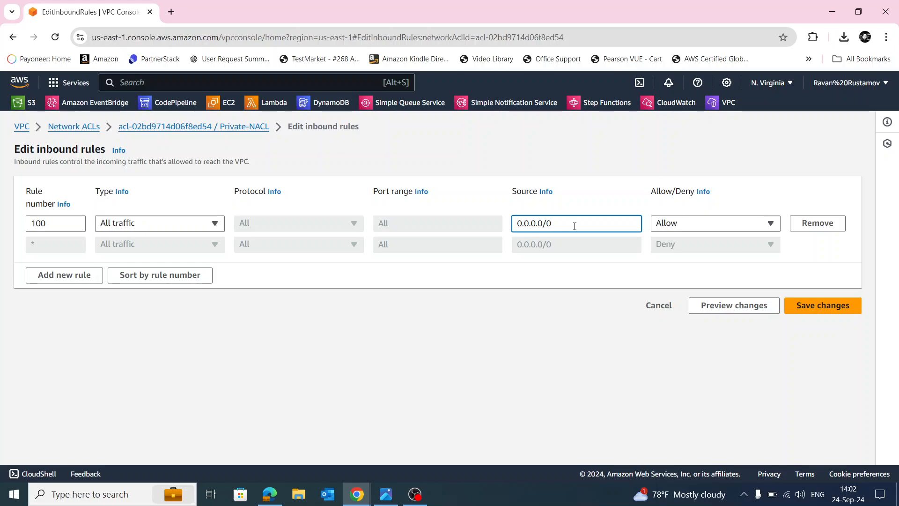
# - Open the running EC2 instances in a separate browser tab, copy EC2-2's private IPv4 address, and return to the inbound rules editor
pyautogui.rightClick(228, 105)
pyautogui.click(227, 12)
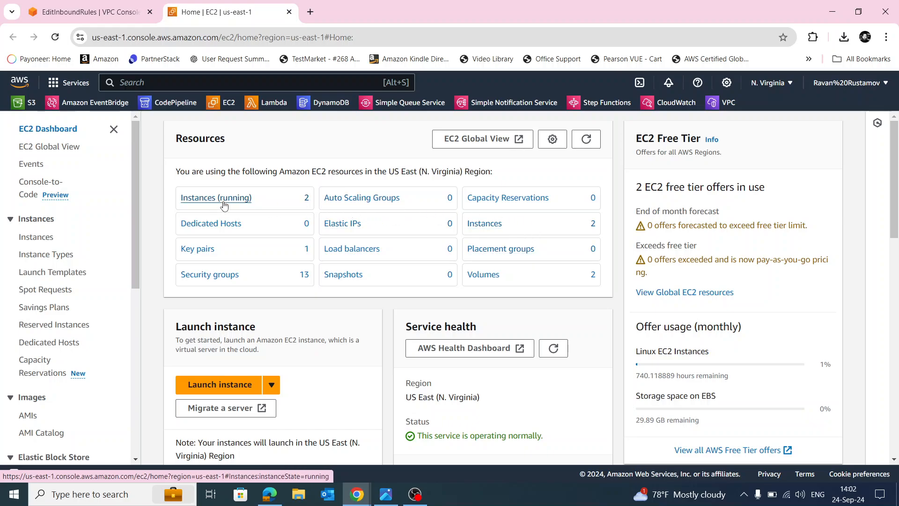
pyautogui.click(227, 200)
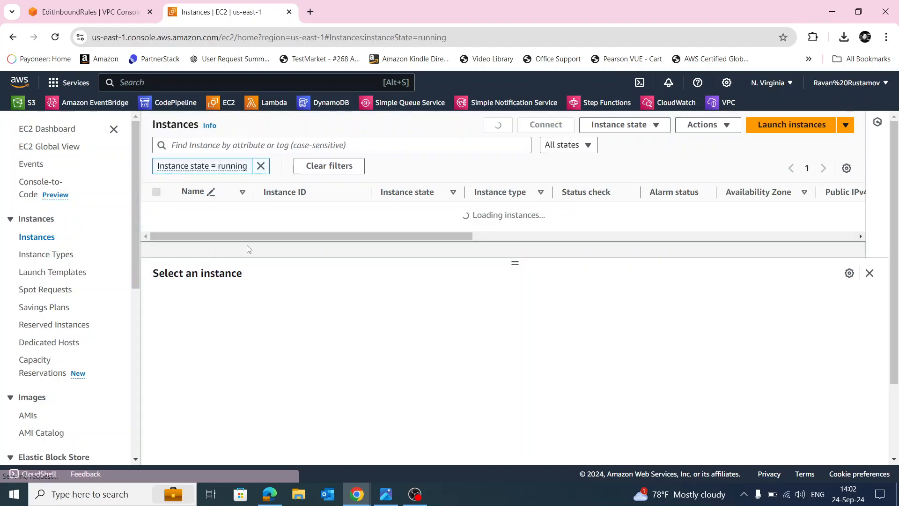
pyautogui.click(157, 233)
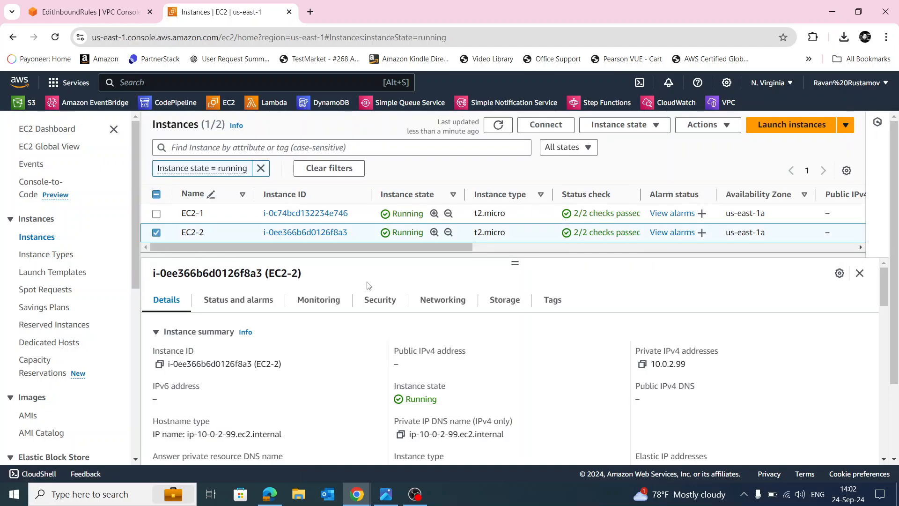
pyautogui.click(642, 363)
pyautogui.click(157, 9)
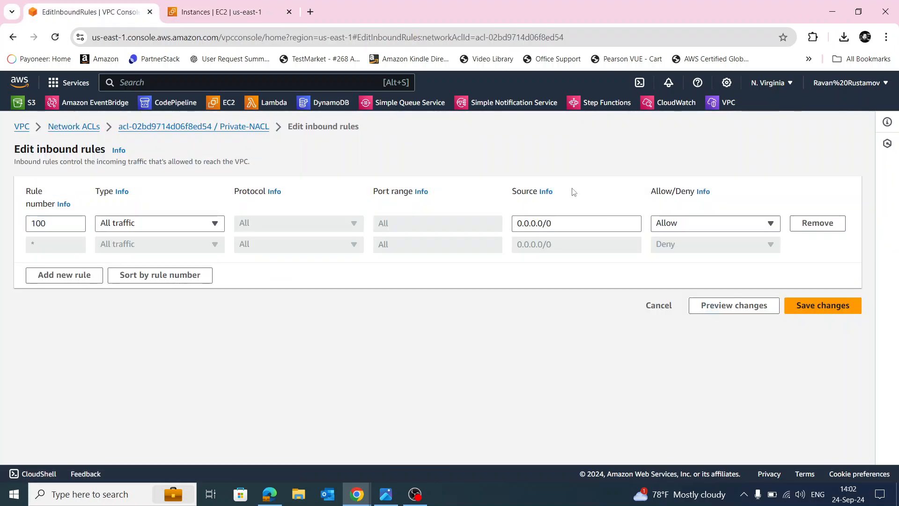
# - Set the source of inbound rule 100 to 10.0.2.0/24 and save the inbound rules of Private-NACL
pyautogui.click(564, 228)
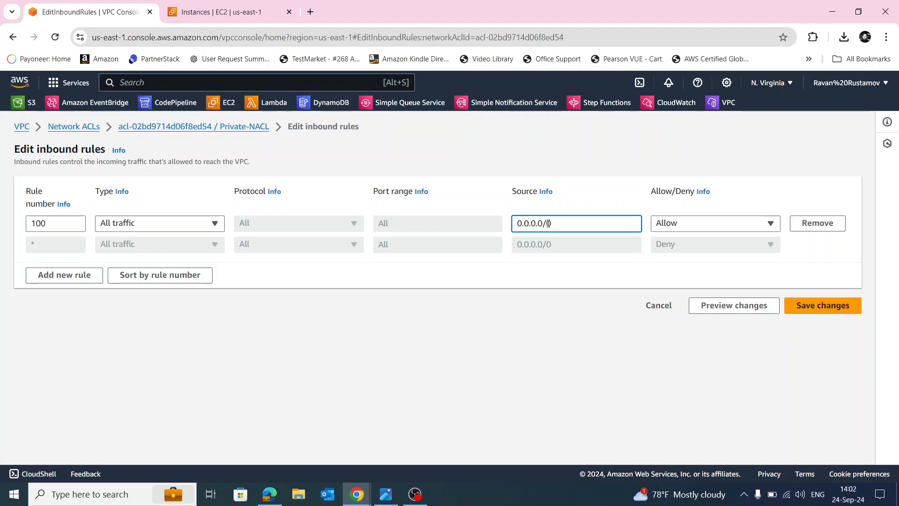
pyautogui.moveTo(558, 224); pyautogui.dragTo(511, 228)
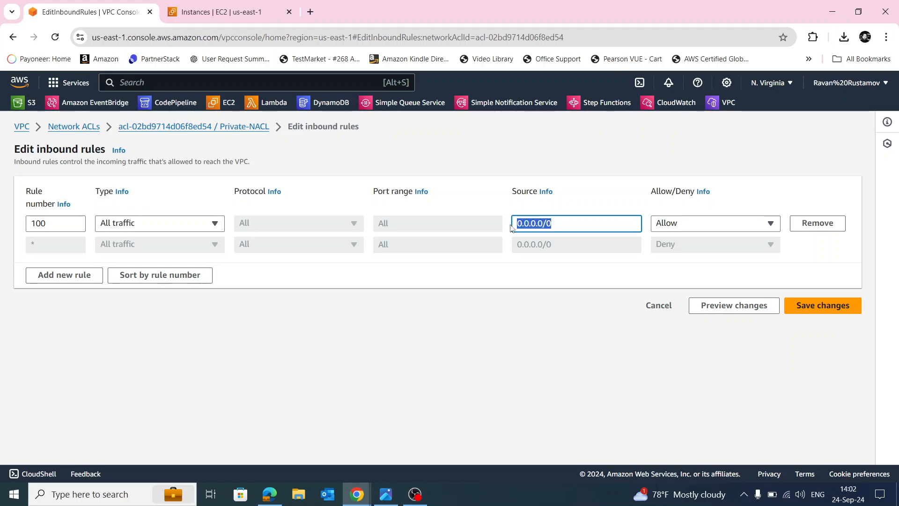
pyautogui.rightClick(561, 224)
pyautogui.click(596, 295)
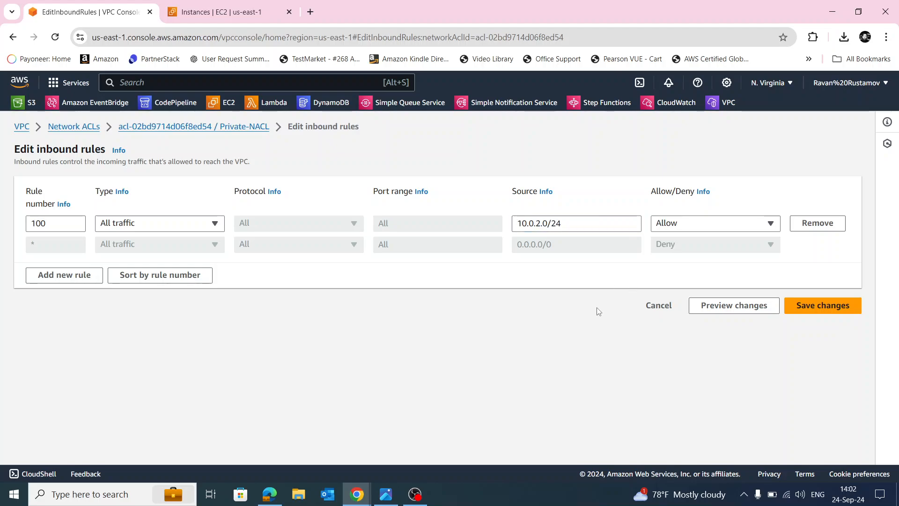
pyautogui.click(817, 306)
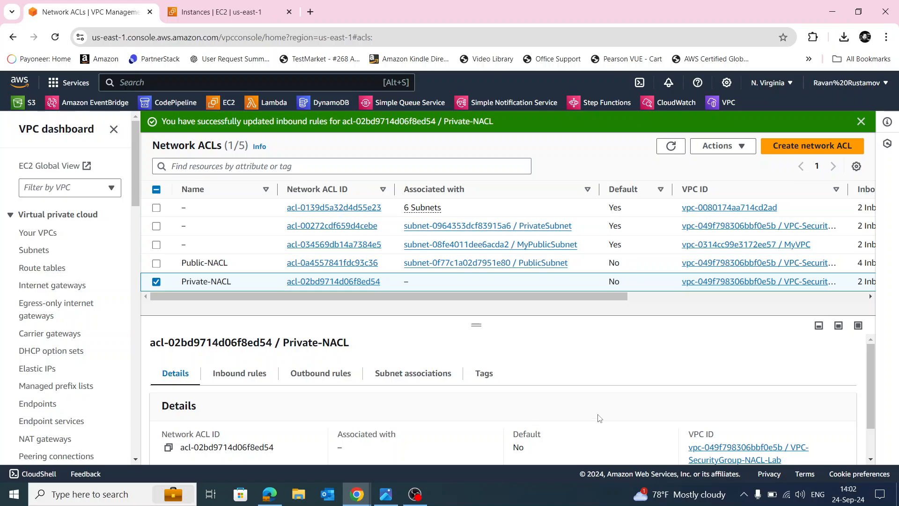
# - Associate Private-NACL with PrivateSubnet and save the subnet associations
pyautogui.click(413, 373)
pyautogui.scroll(-1, 670, 370)
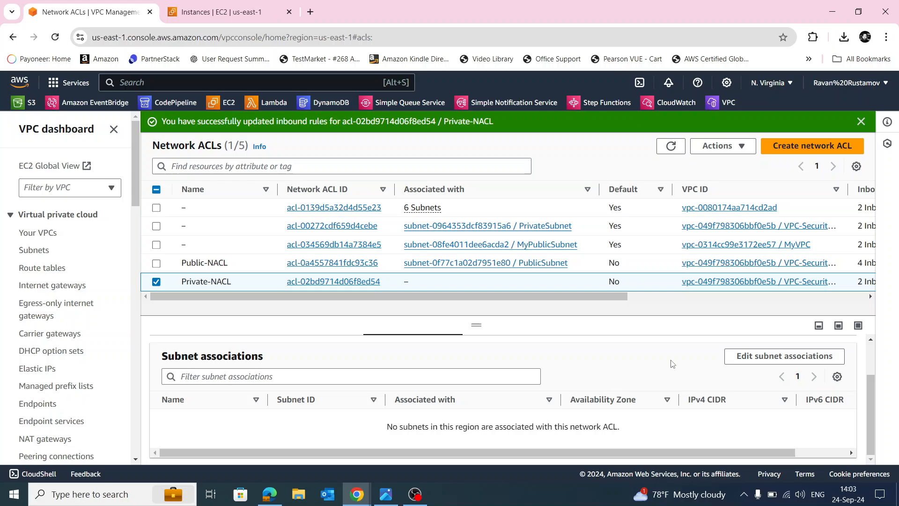
pyautogui.click(759, 361)
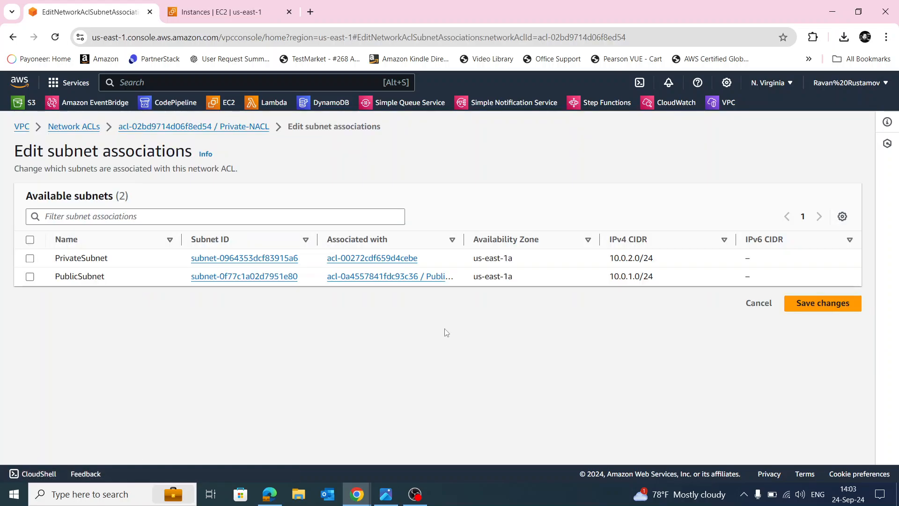
pyautogui.click(29, 258)
pyautogui.click(836, 374)
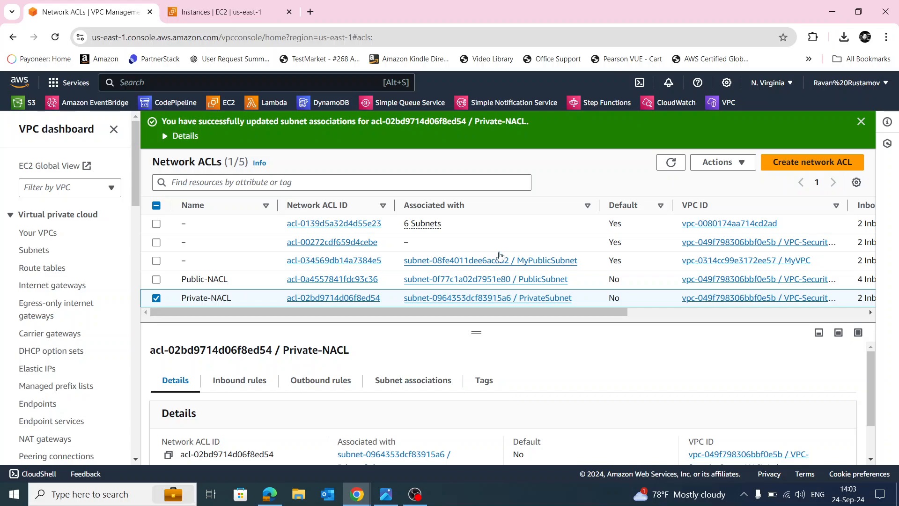
# - Connect to the running EC2-1 instance through EC2 Instance Connect as ec2-user, and return to the instances list
pyautogui.click(223, 104)
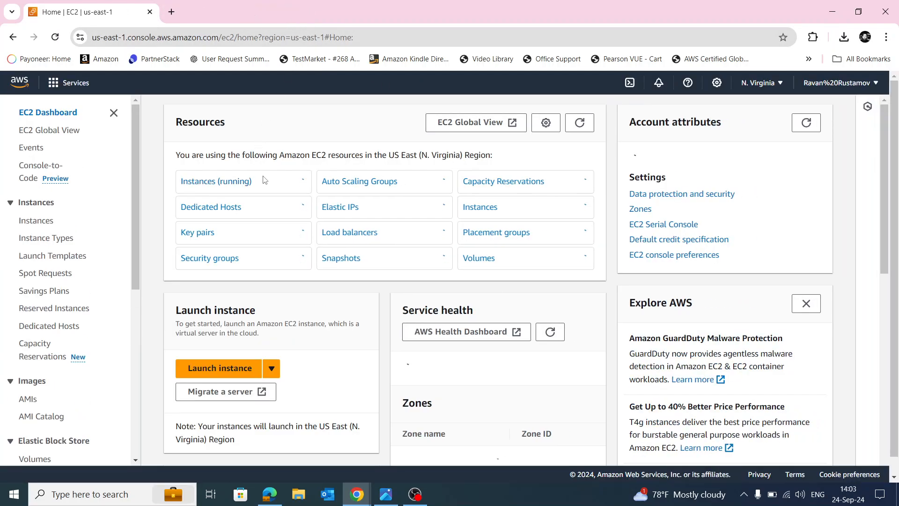
pyautogui.click(248, 199)
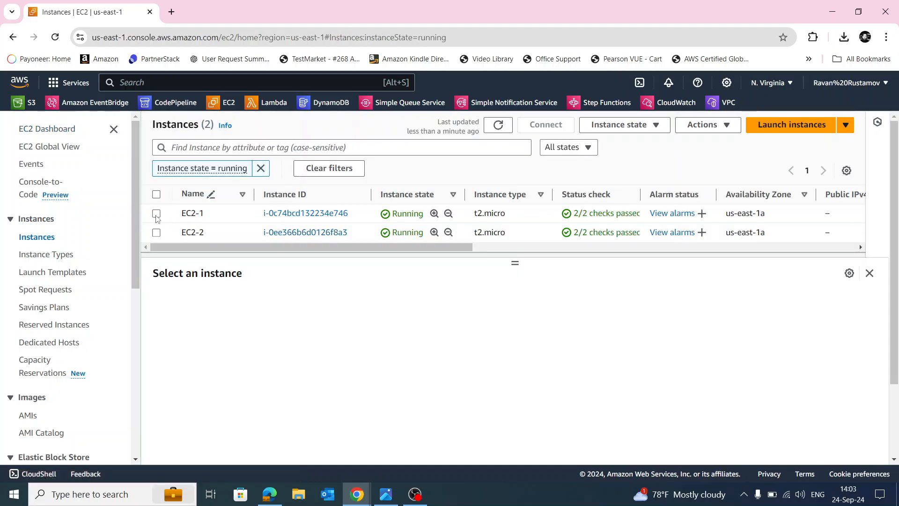
pyautogui.click(157, 214)
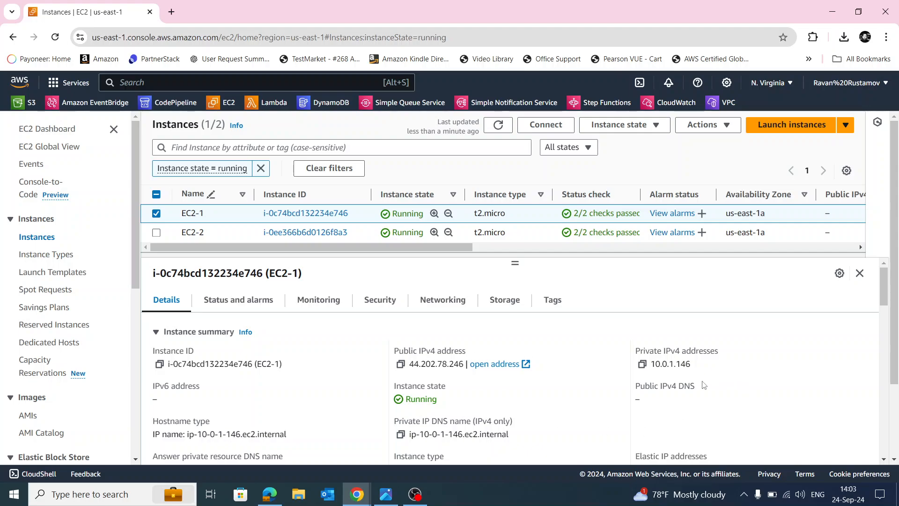
pyautogui.click(545, 127)
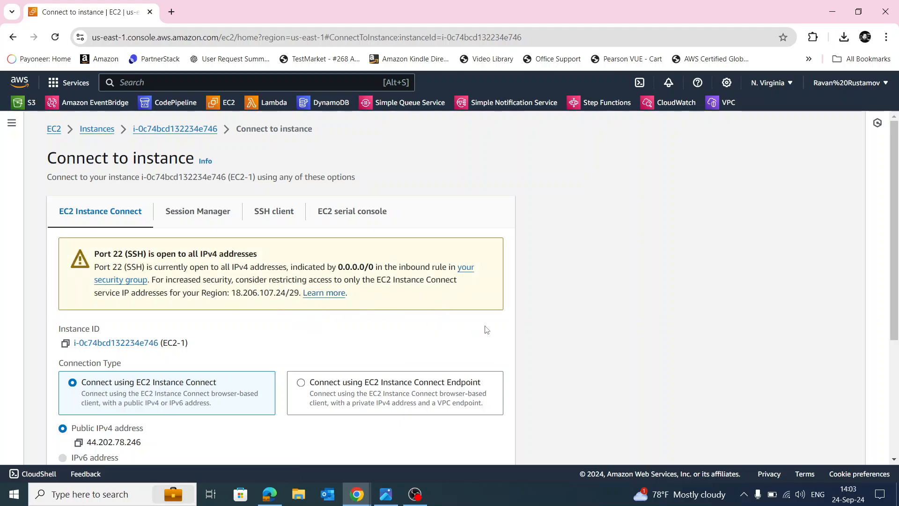
pyautogui.scroll(-5, 501, 333)
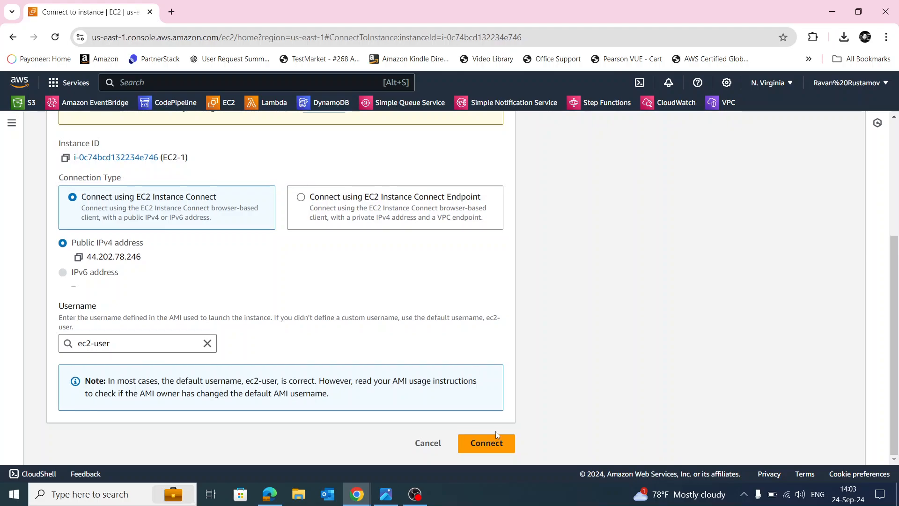
pyautogui.click(487, 443)
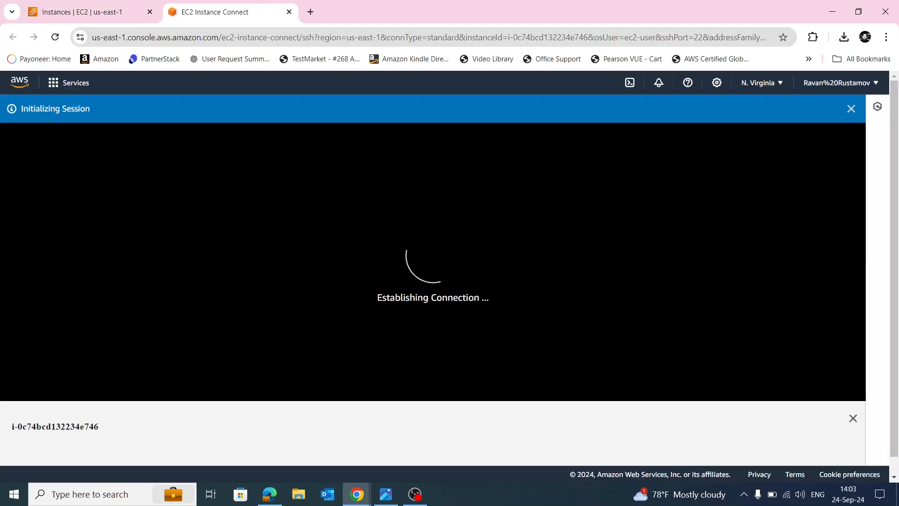
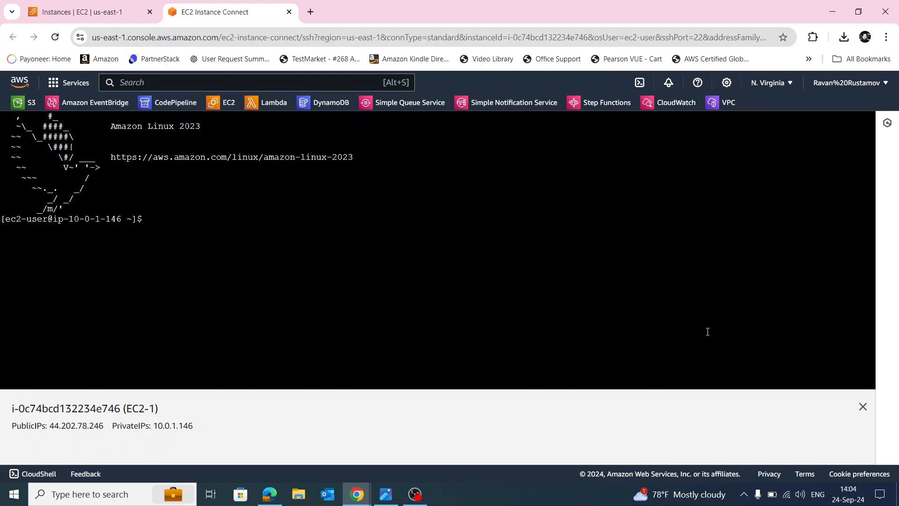
pyautogui.click(108, 14)
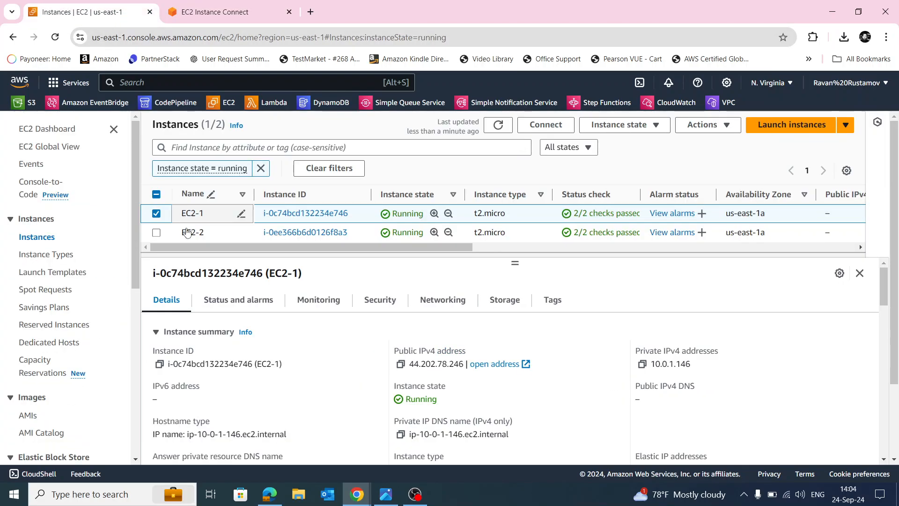
# - Copy EC2-2's private IPv4 address from the instance details and ping 10.0.2.99 from the EC2-1 terminal session
pyautogui.click(157, 214)
pyautogui.click(157, 232)
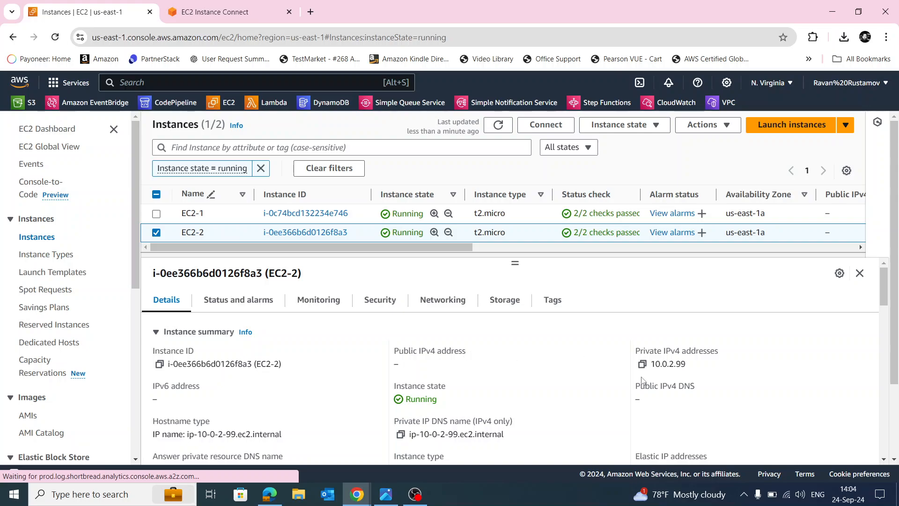
pyautogui.click(643, 365)
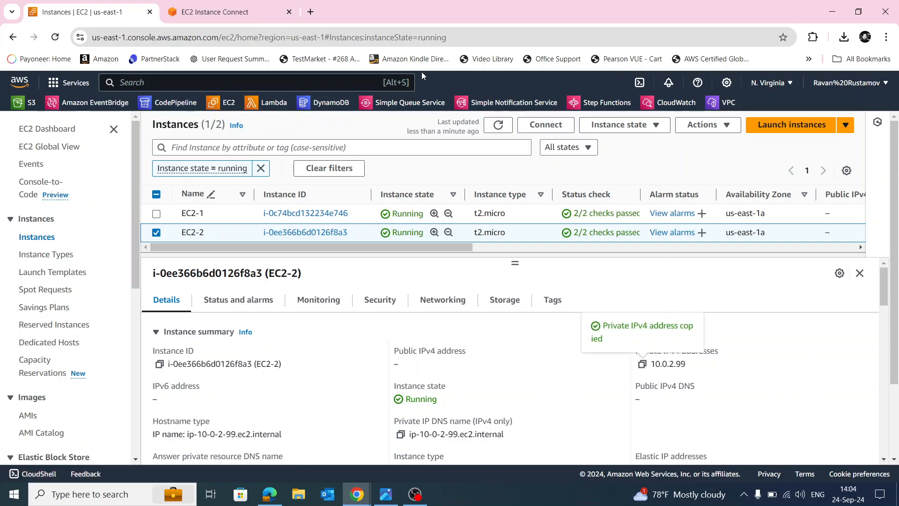
pyautogui.click(215, 12)
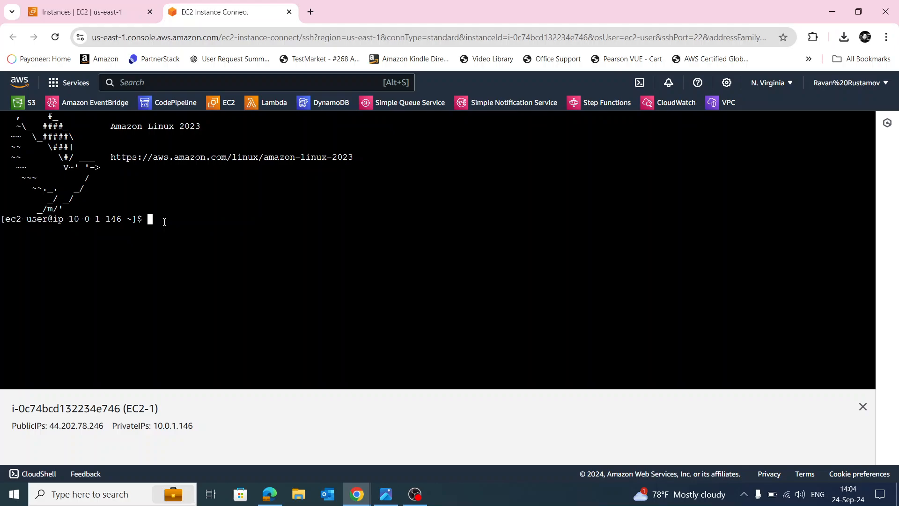
pyautogui.write('ping')
pyautogui.rightClick(187, 229)
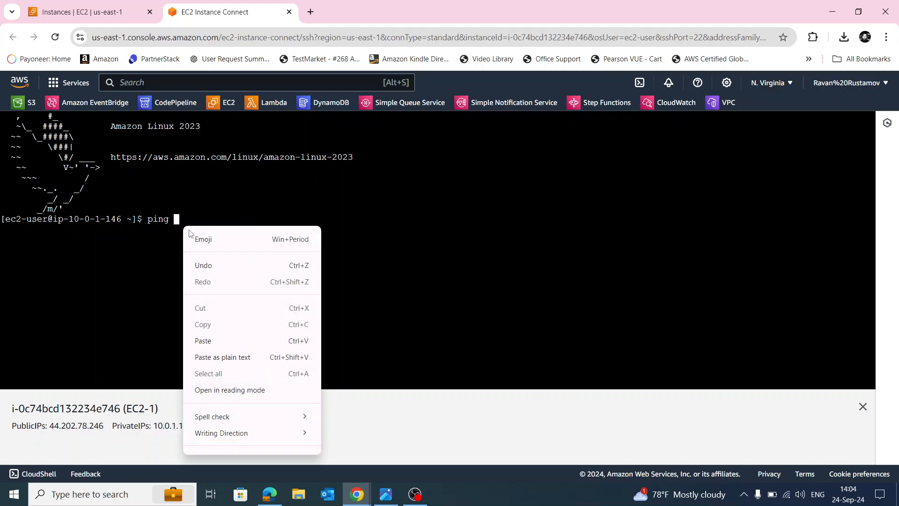
pyautogui.click(215, 338)
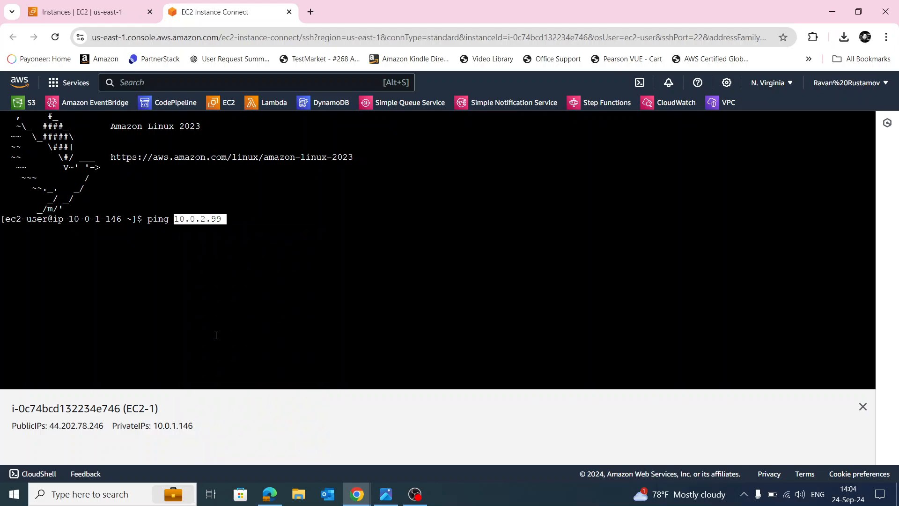
pyautogui.press('Return')
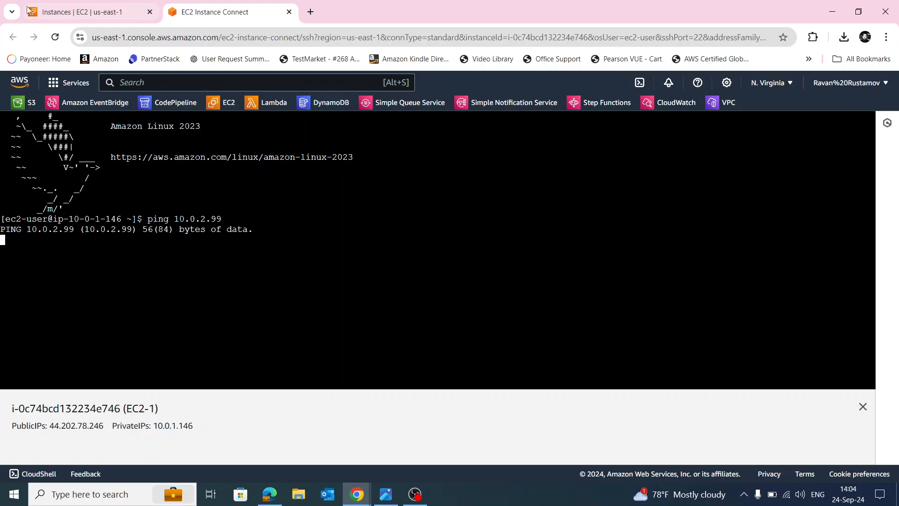
# - Go from EC2-2's security details to its Private-SG security group and open the inbound rules for editing
pyautogui.click(106, 16)
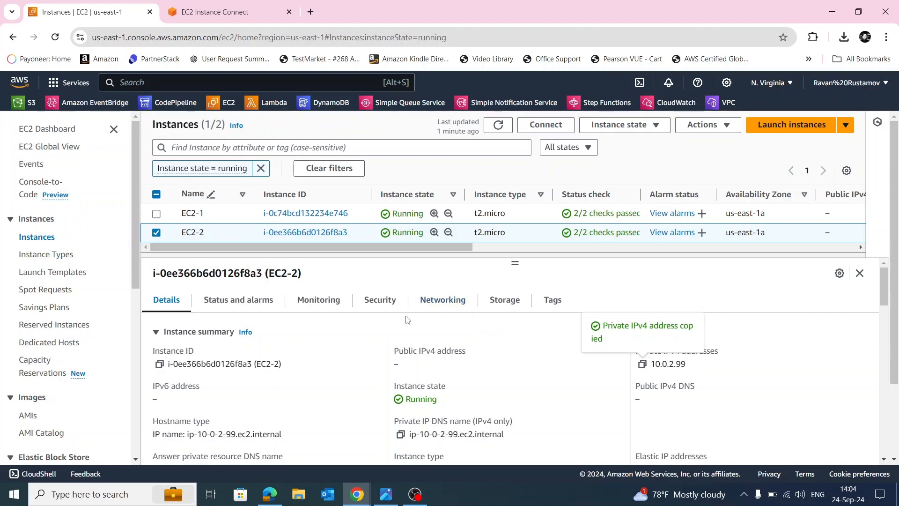
pyautogui.click(382, 302)
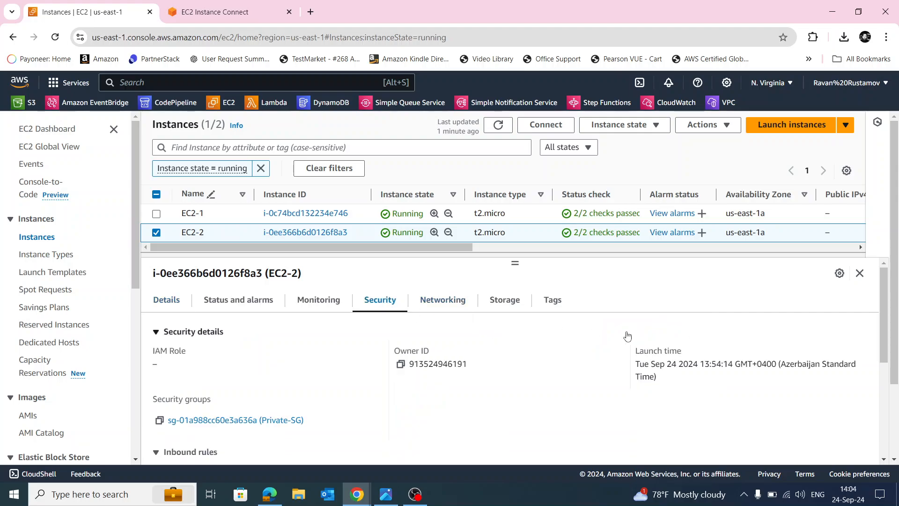
pyautogui.scroll(-3, 627, 338)
pyautogui.scroll(-1, 620, 347)
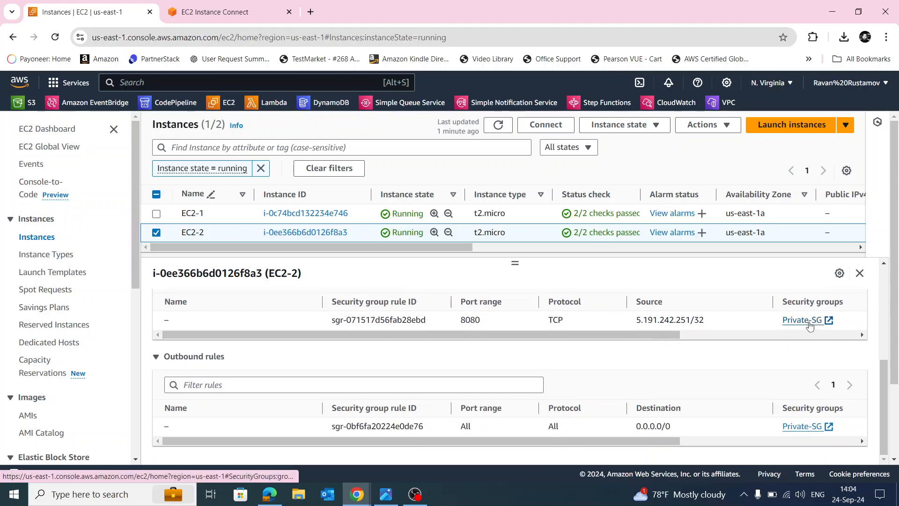
pyautogui.click(814, 320)
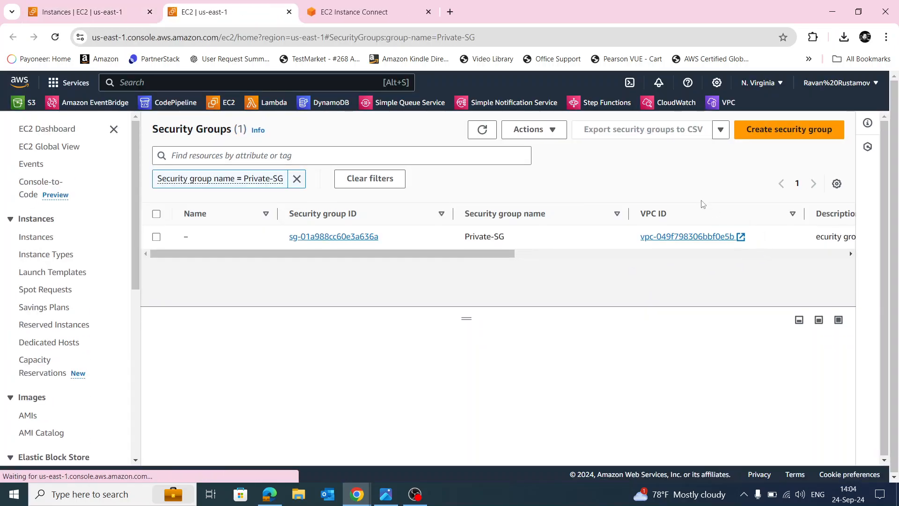
pyautogui.click(347, 241)
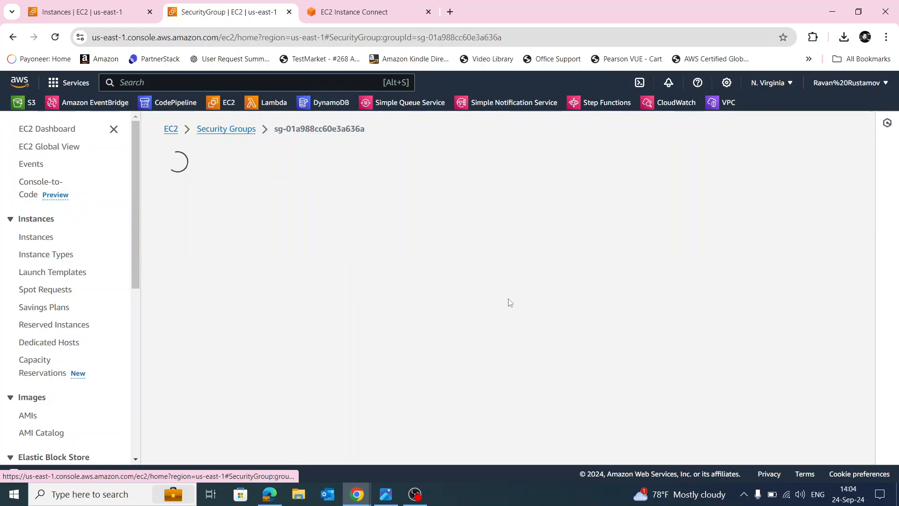
pyautogui.scroll(-2, 487, 299)
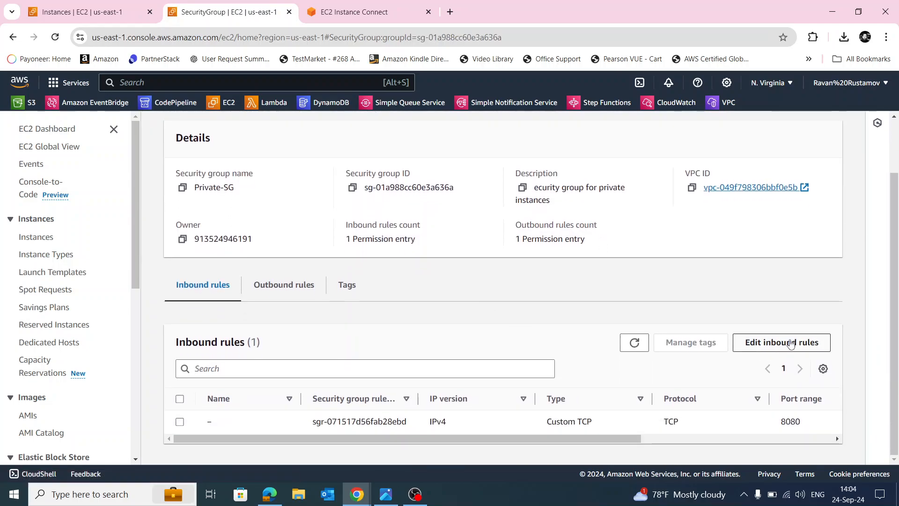
pyautogui.click(775, 347)
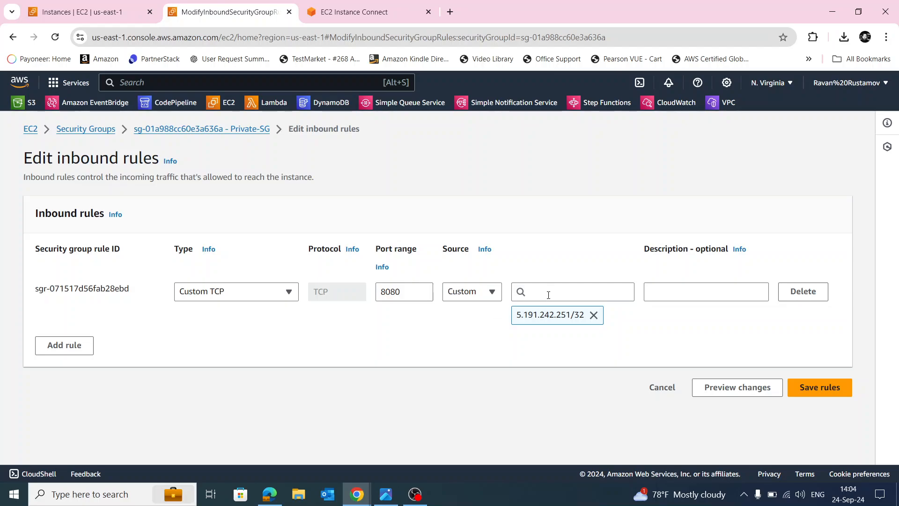
# - Add an SSH inbound rule with source 0.0.0.0/0 to Private-SG and save the rules
pyautogui.click(65, 345)
pyautogui.click(225, 338)
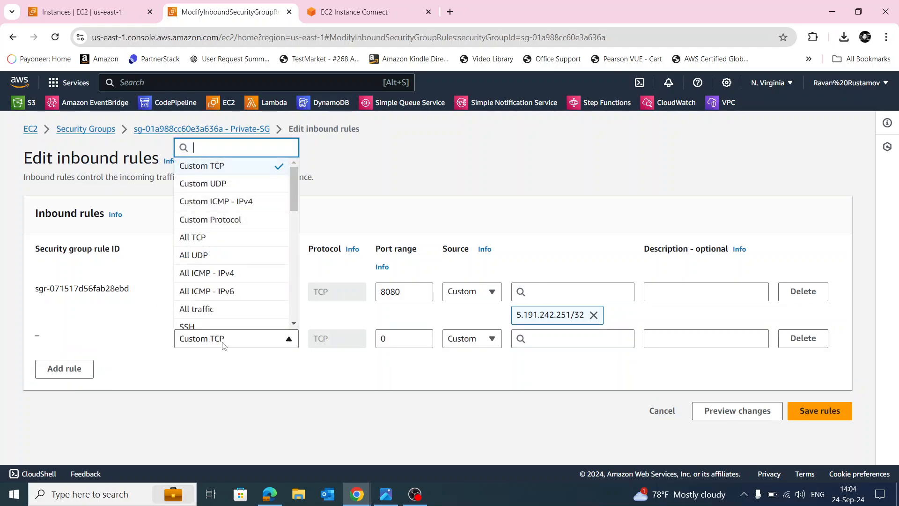
pyautogui.click(237, 327)
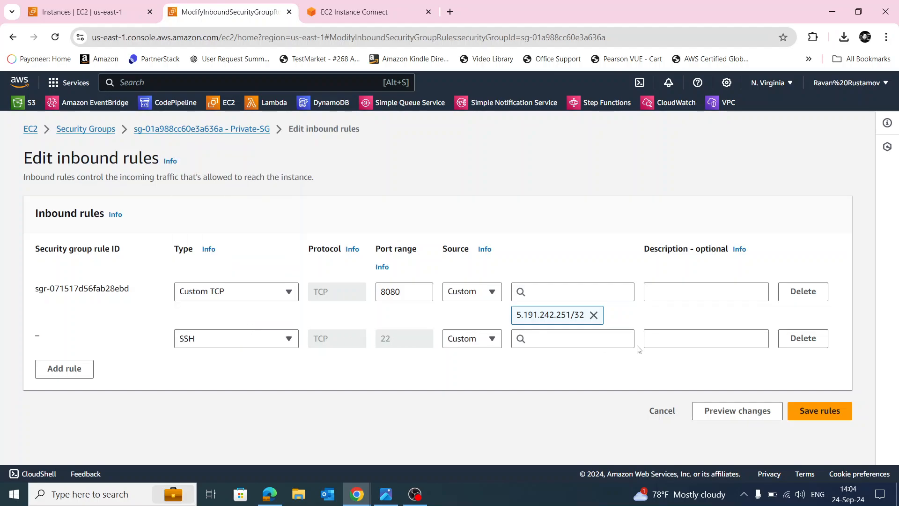
pyautogui.click(576, 341)
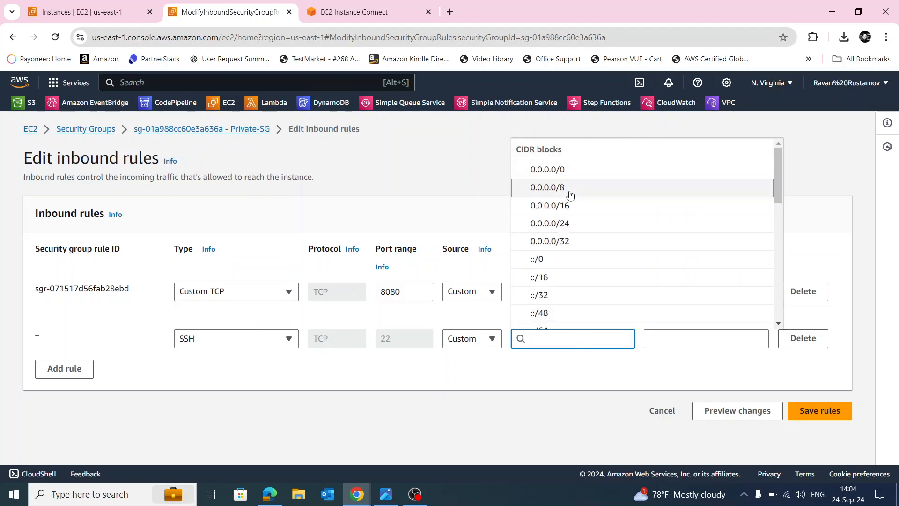
pyautogui.click(575, 176)
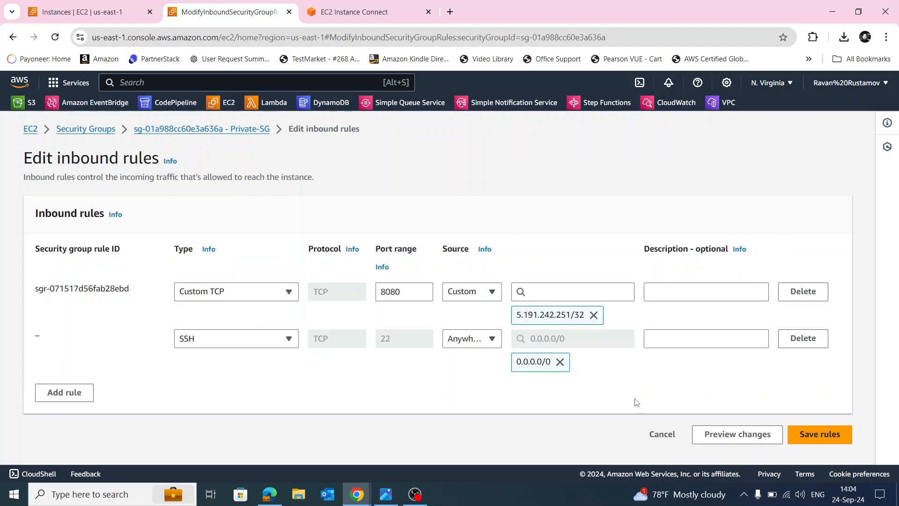
pyautogui.click(820, 435)
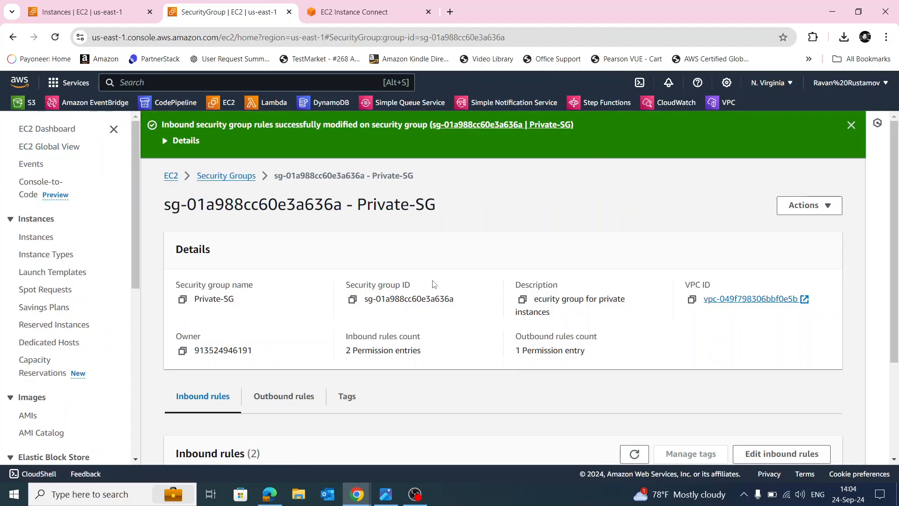
# - Add an SSH outbound rule with a preset destination type to Private-SG and save the outbound rules
pyautogui.click(284, 397)
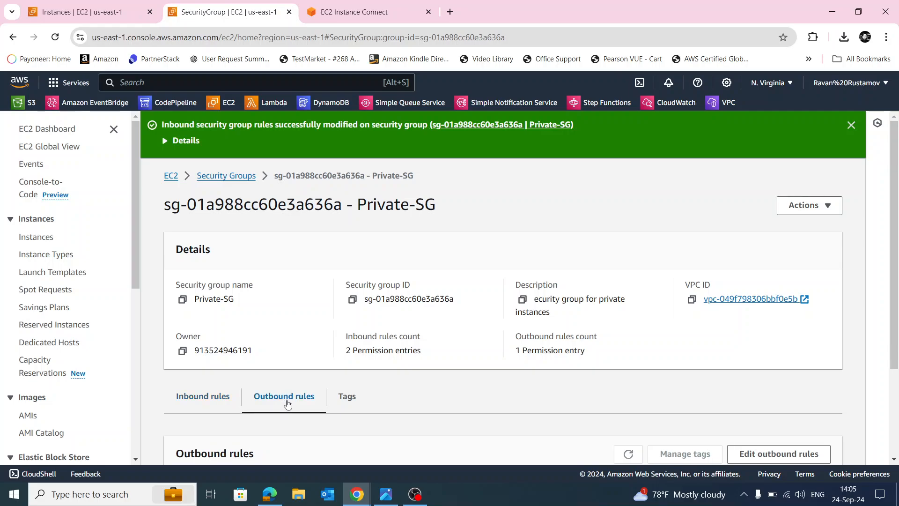
pyautogui.scroll(-2, 519, 393)
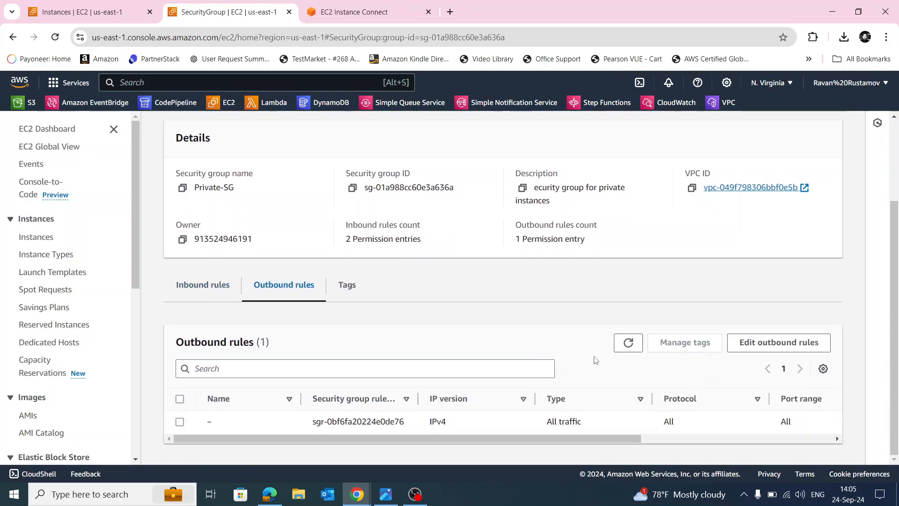
pyautogui.click(761, 347)
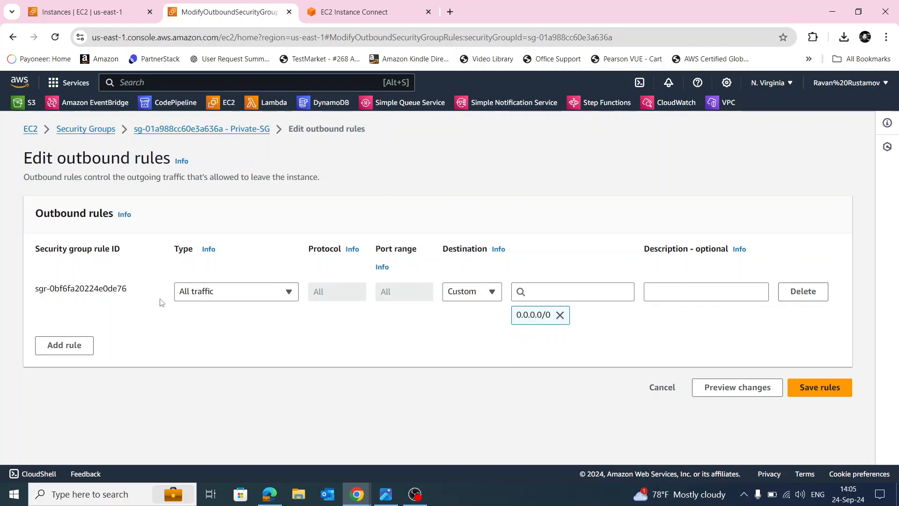
pyautogui.click(66, 345)
pyautogui.click(253, 338)
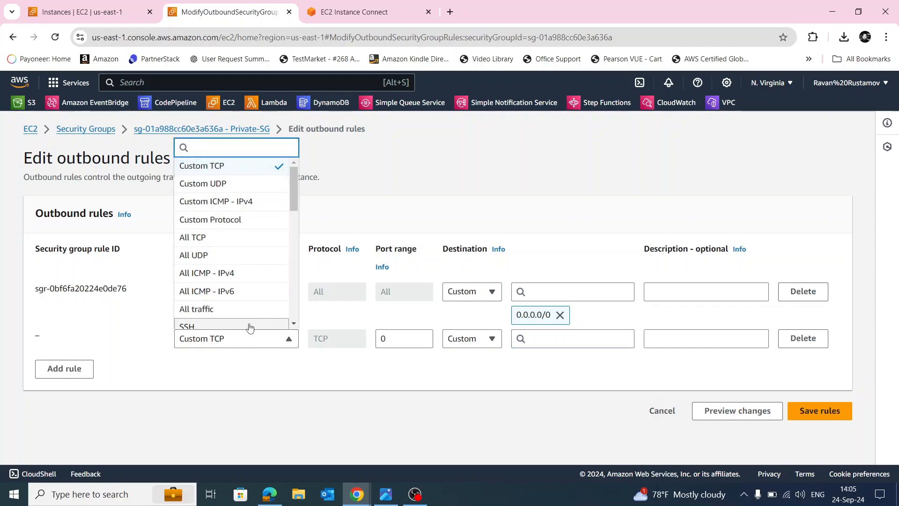
pyautogui.click(250, 327)
pyautogui.click(565, 339)
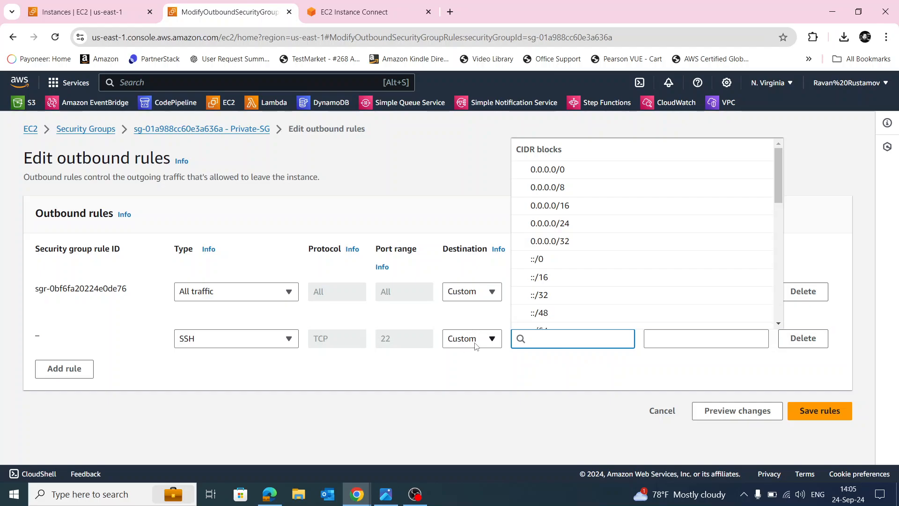
pyautogui.click(476, 342)
pyautogui.click(476, 371)
pyautogui.click(819, 434)
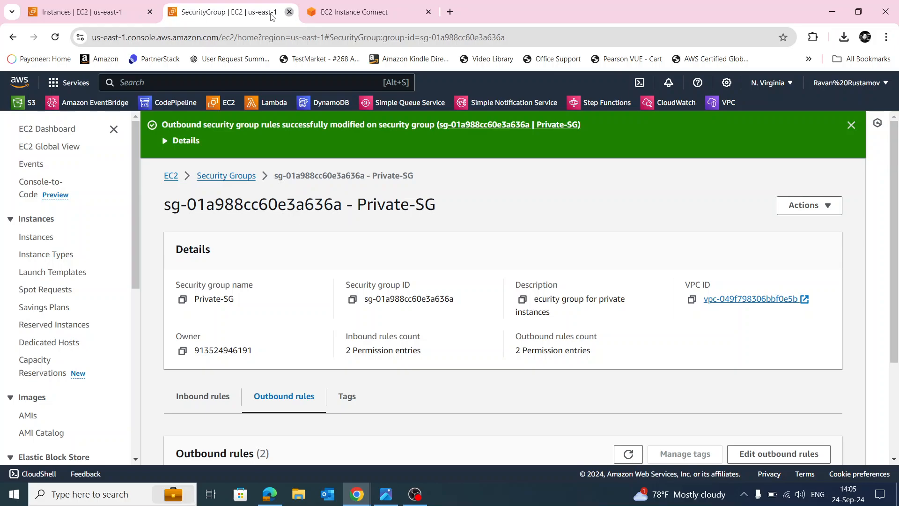
# - Close the security group page, stop the running ping in the EC2-1 terminal, and rerun ping 10.0.2.99 briefly before stopping it
pyautogui.click(289, 12)
pyautogui.click(215, 11)
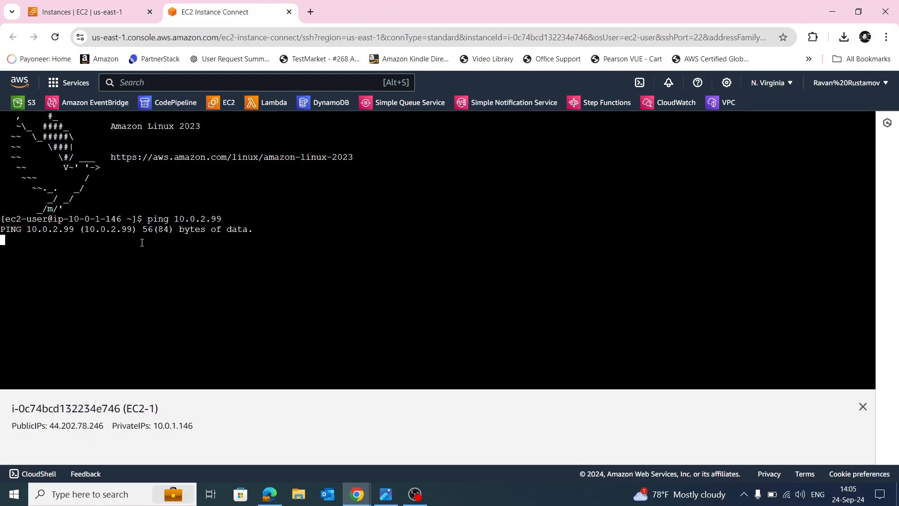
pyautogui.hotkey('ctrl', 'c')
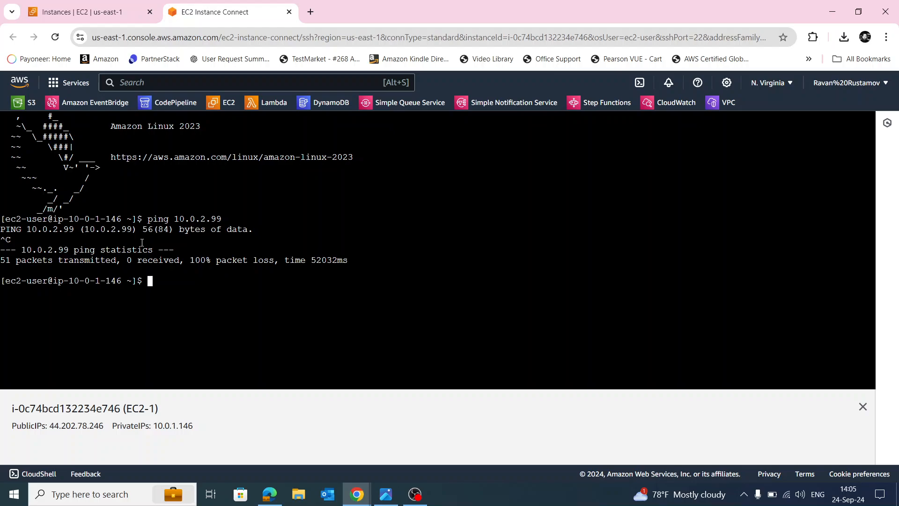
pyautogui.press('Up')
pyautogui.press('Return')
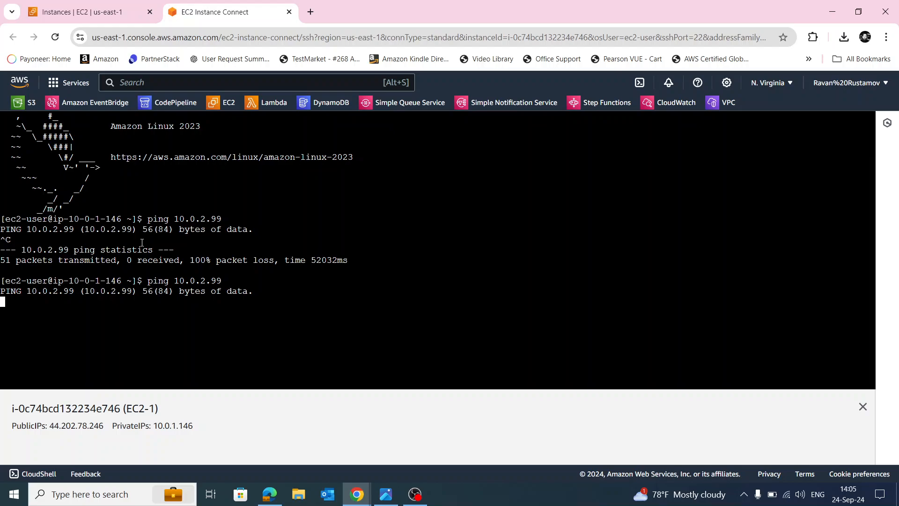
pyautogui.hotkey('ctrl', 'c')
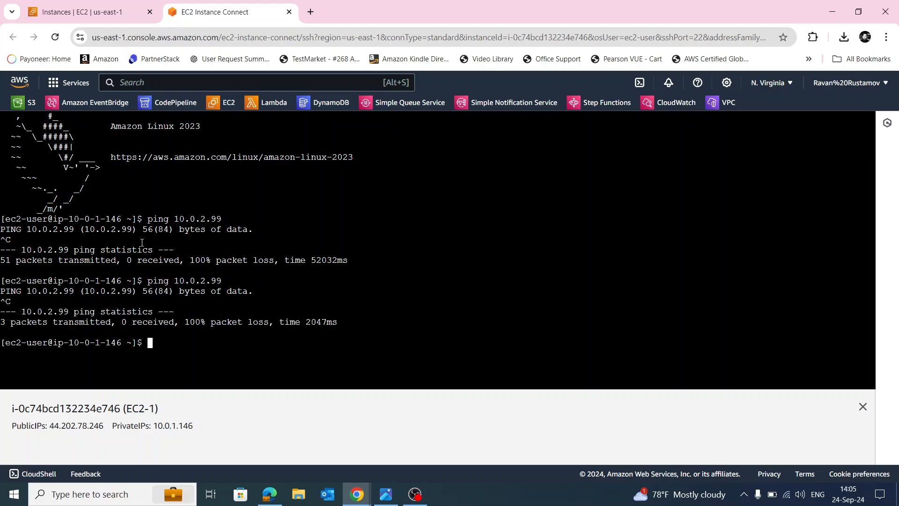
# - Go from EC2-1's security details to its Public-SG security group and open the inbound rules for editing
pyautogui.click(74, 6)
pyautogui.click(157, 233)
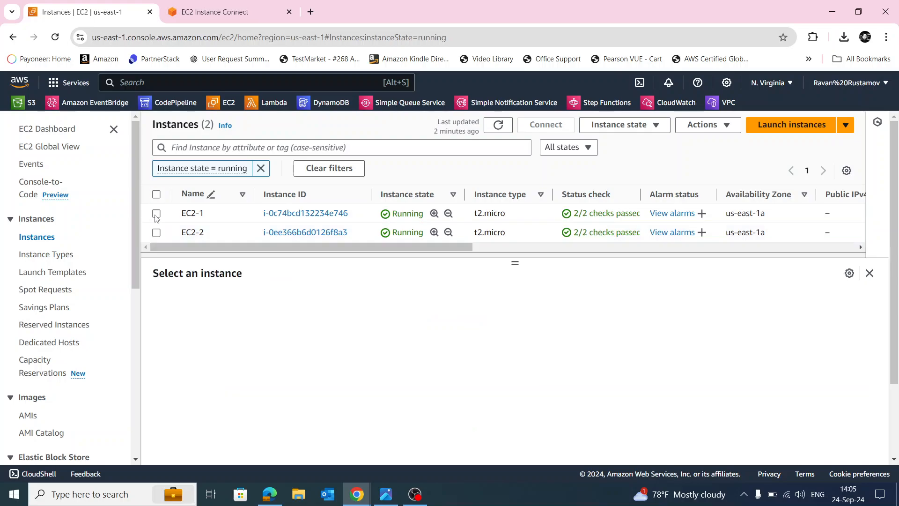
pyautogui.click(156, 214)
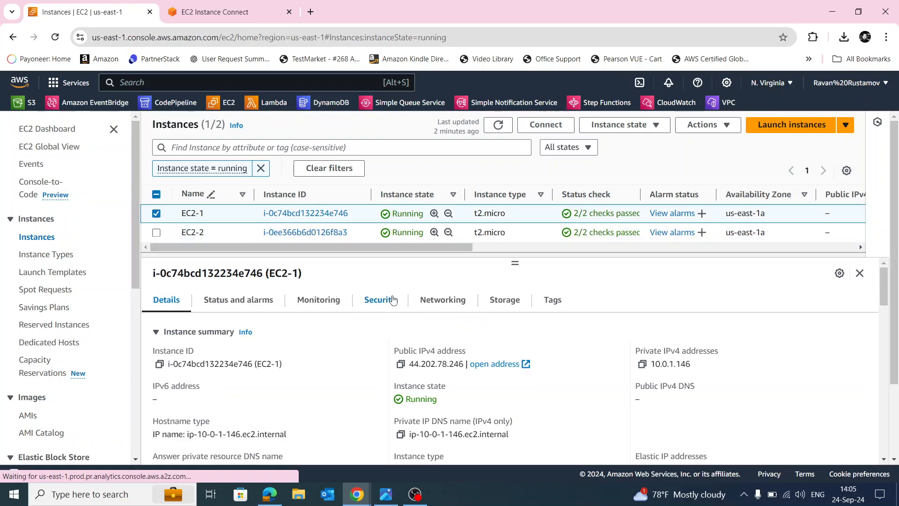
pyautogui.click(379, 300)
pyautogui.click(234, 421)
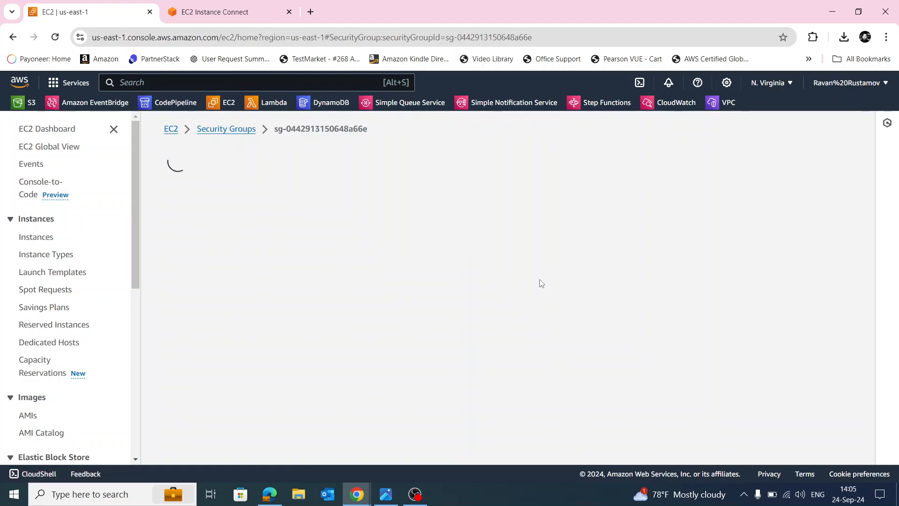
pyautogui.scroll(-1, 487, 315)
pyautogui.scroll(-1, 487, 315)
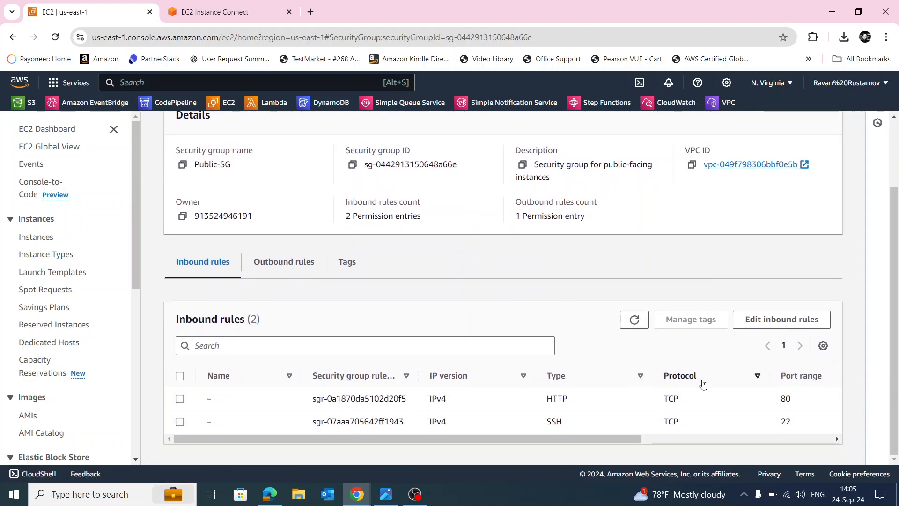
pyautogui.click(781, 322)
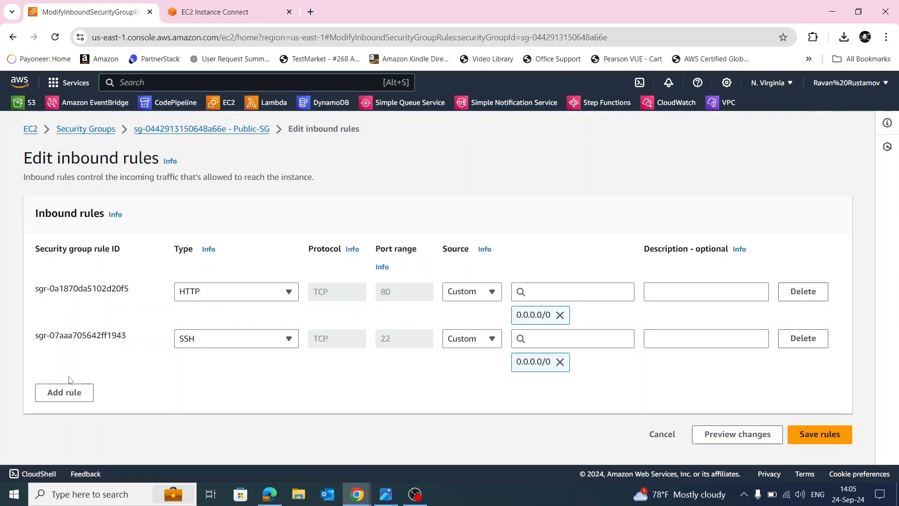
pyautogui.click(66, 392)
pyautogui.click(234, 385)
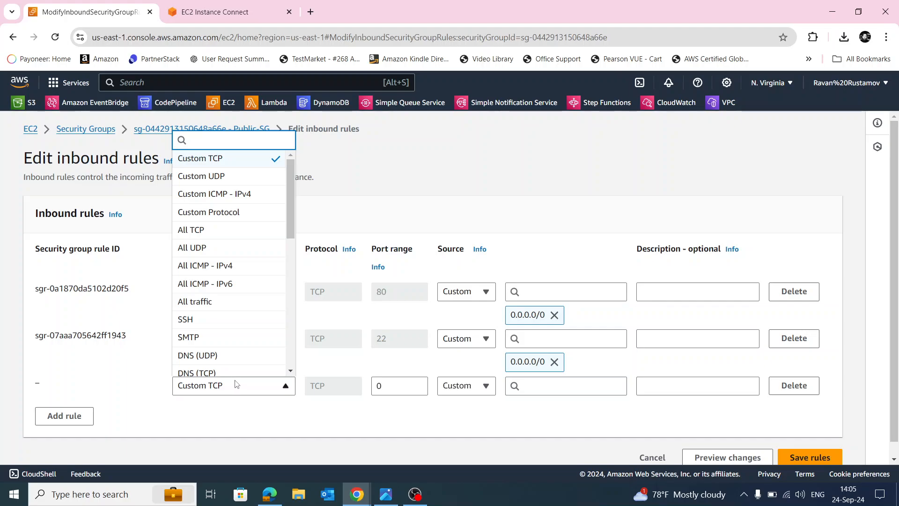
pyautogui.click(102, 383)
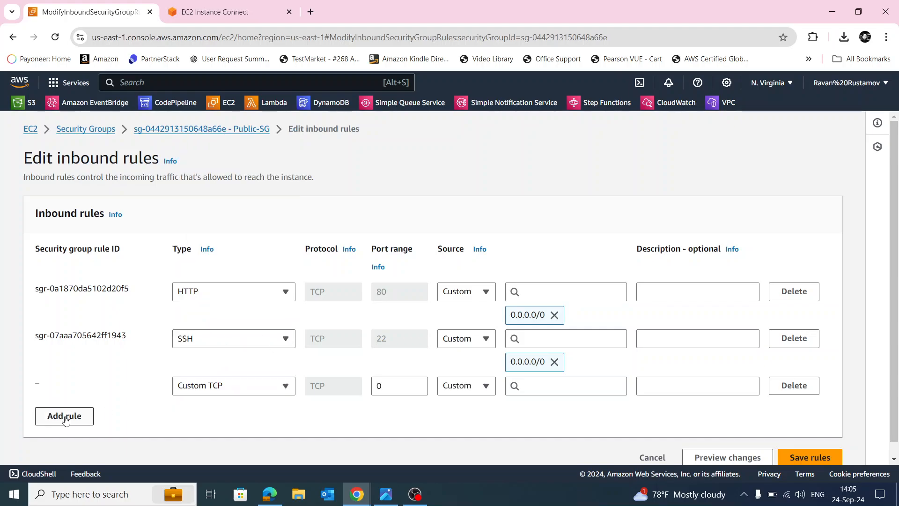
pyautogui.click(787, 390)
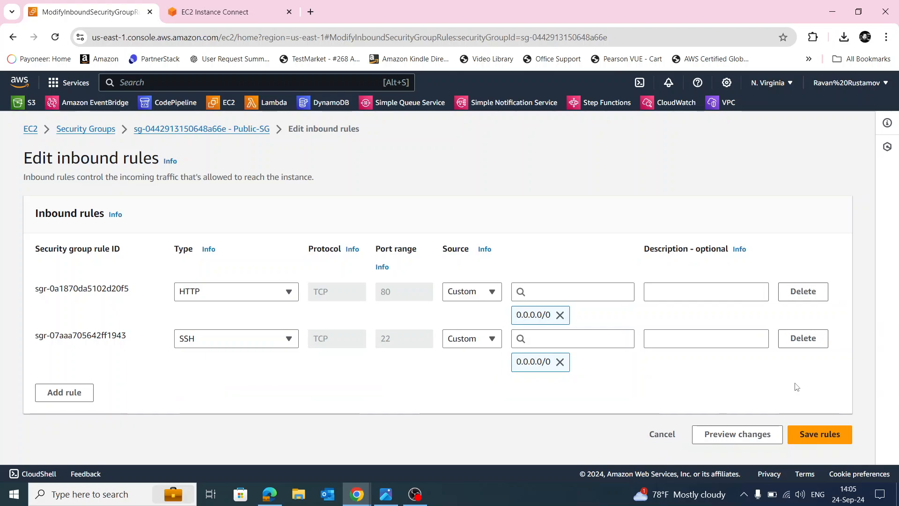
# - Add an SSH outbound rule with destination 0.0.0.0/0 to Public-SG and save the outbound rules
pyautogui.click(185, 129)
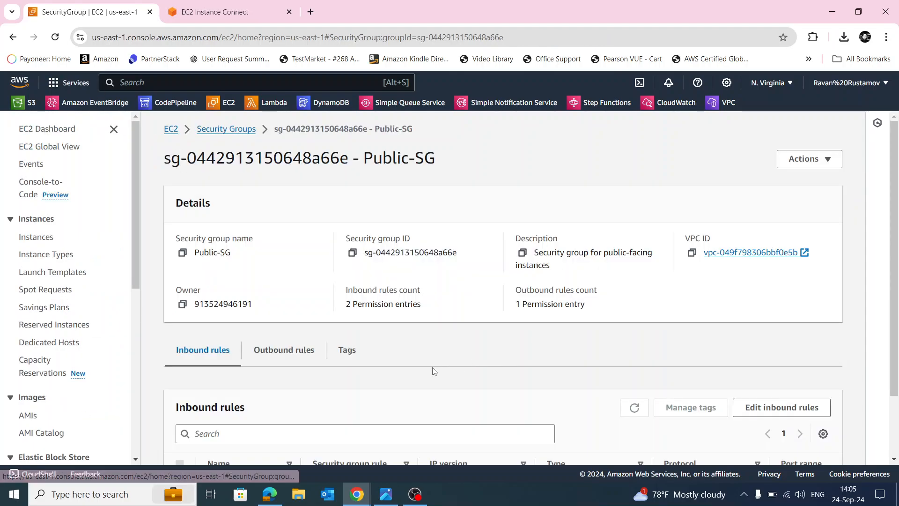
pyautogui.scroll(-1, 476, 358)
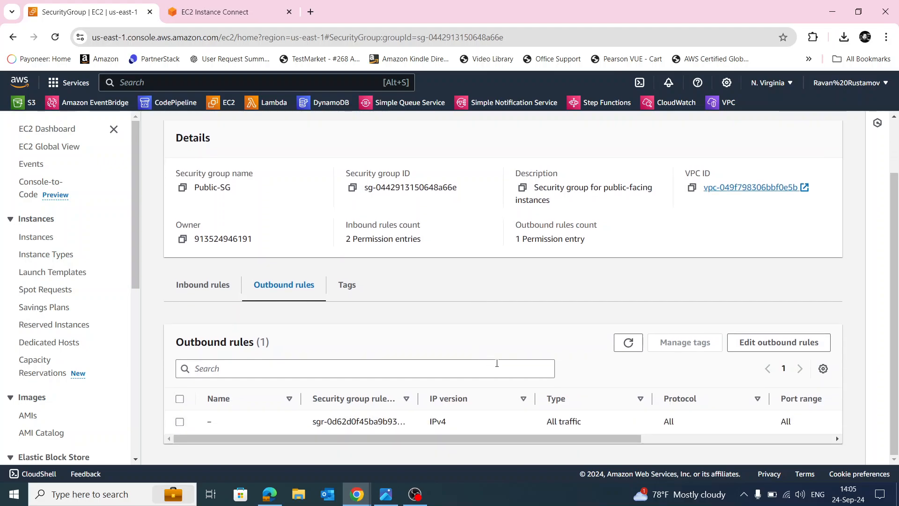
pyautogui.click(758, 343)
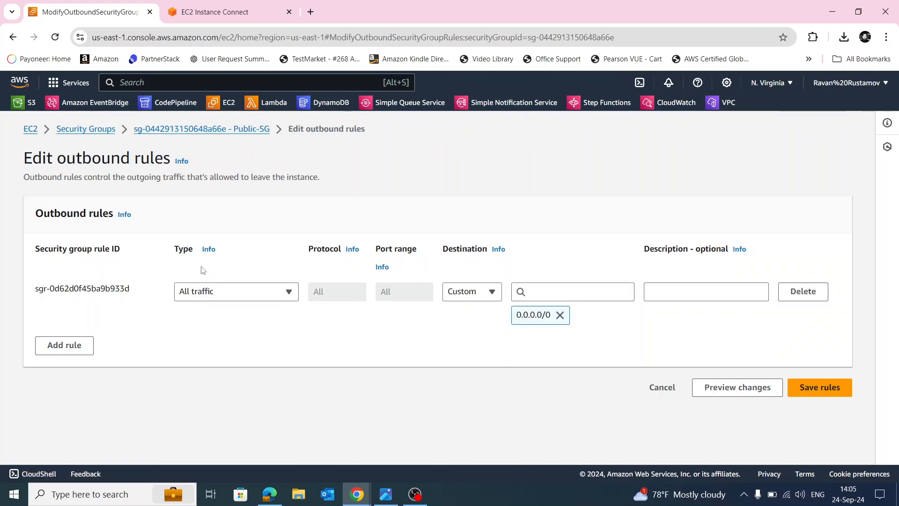
pyautogui.click(66, 343)
pyautogui.click(216, 348)
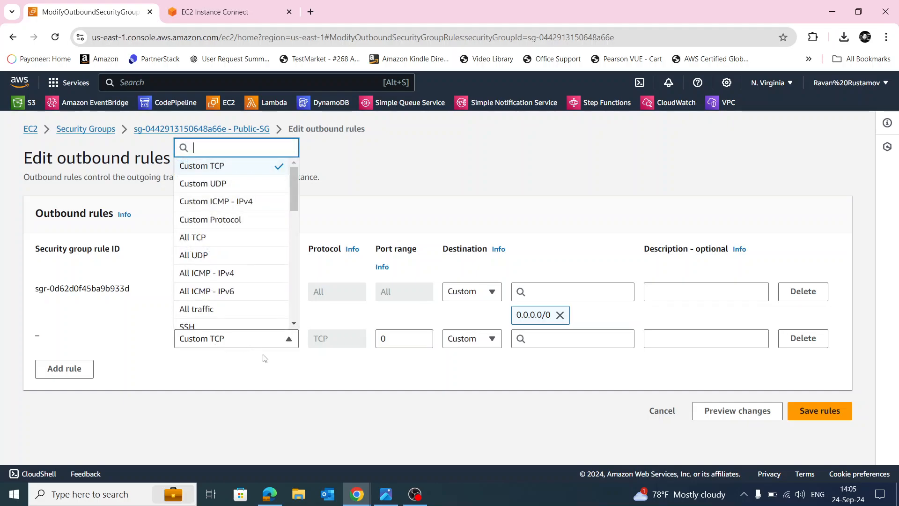
pyautogui.click(243, 328)
pyautogui.click(605, 345)
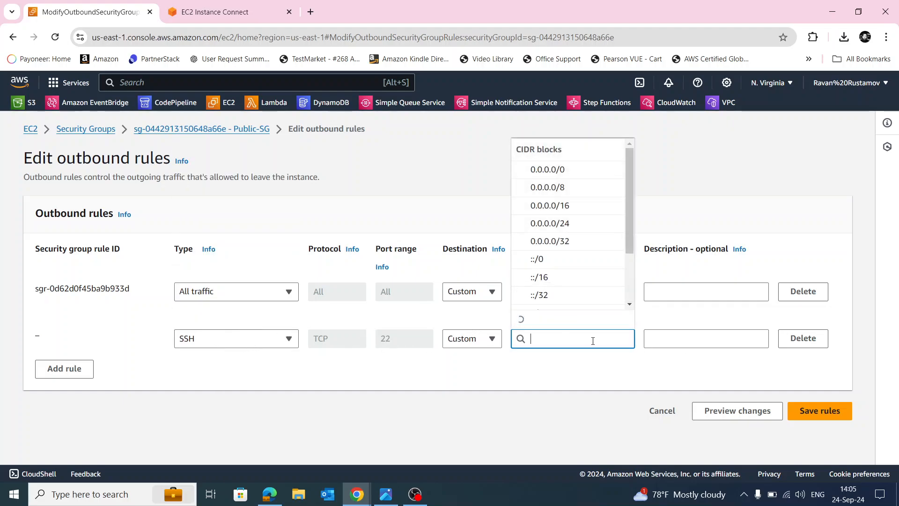
pyautogui.click(526, 170)
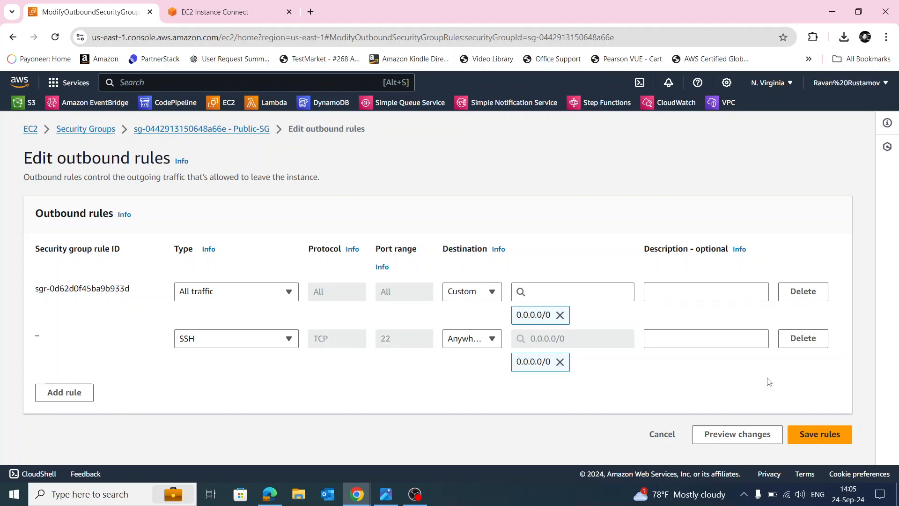
pyautogui.click(815, 434)
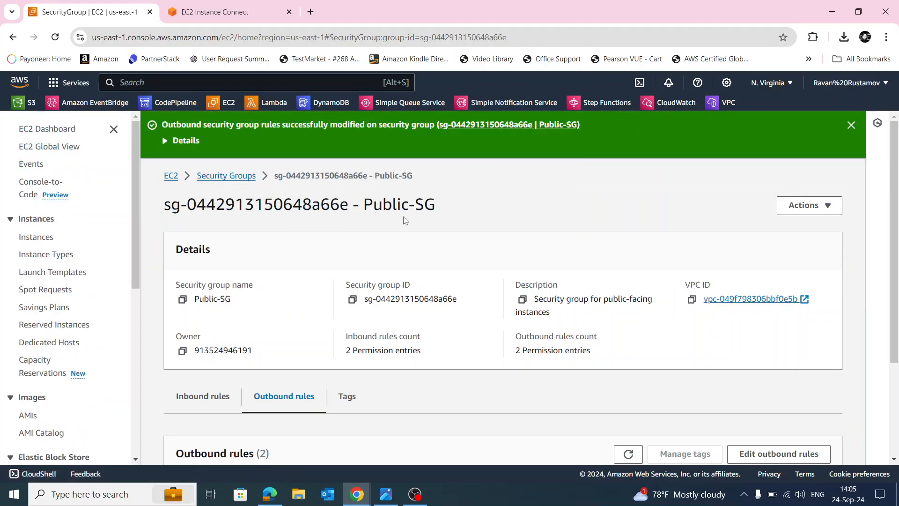
# - Return to the EC2-1 terminal and run ping 10.0.2.99 again
pyautogui.click(218, 13)
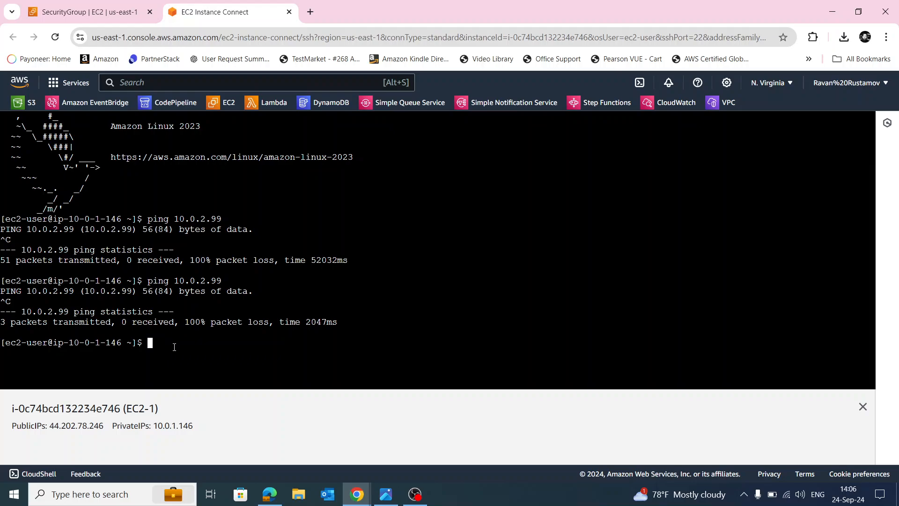
pyautogui.write('pp')
pyautogui.press('BackSpace')
pyautogui.write('ing')
pyautogui.rightClick(174, 347)
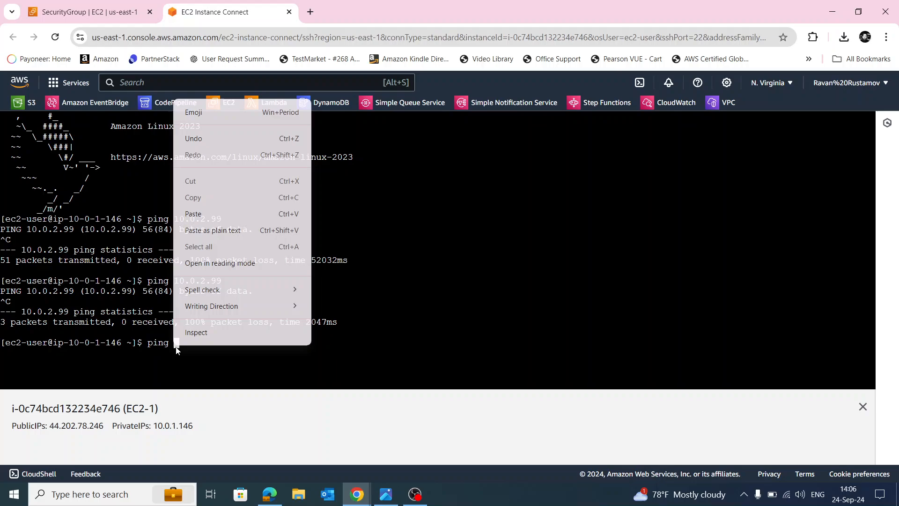
pyautogui.click(206, 209)
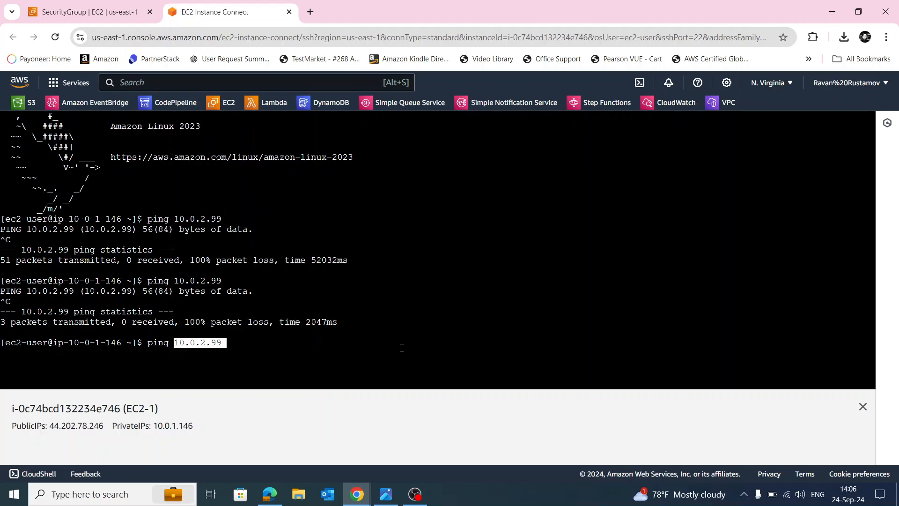
pyautogui.press('Return')
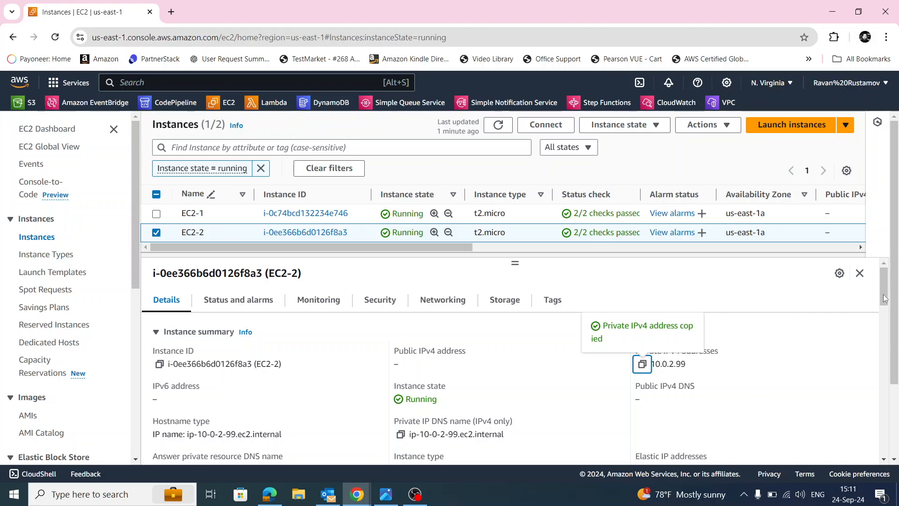
# - Select only EC2-1 in the instances list and connect to it using EC2 Instance Connect with its public IPv4 address and username ec2-user
pyautogui.click(155, 234)
pyautogui.click(156, 233)
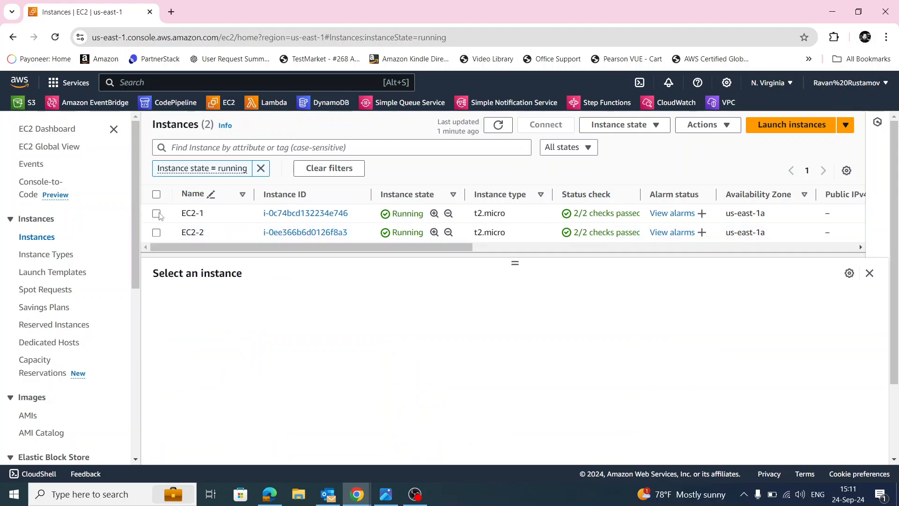
pyautogui.click(157, 213)
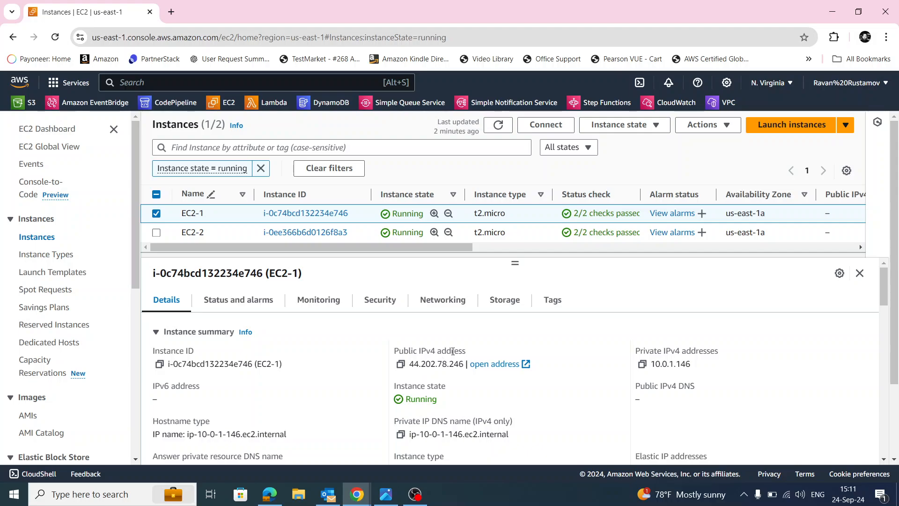
pyautogui.click(546, 125)
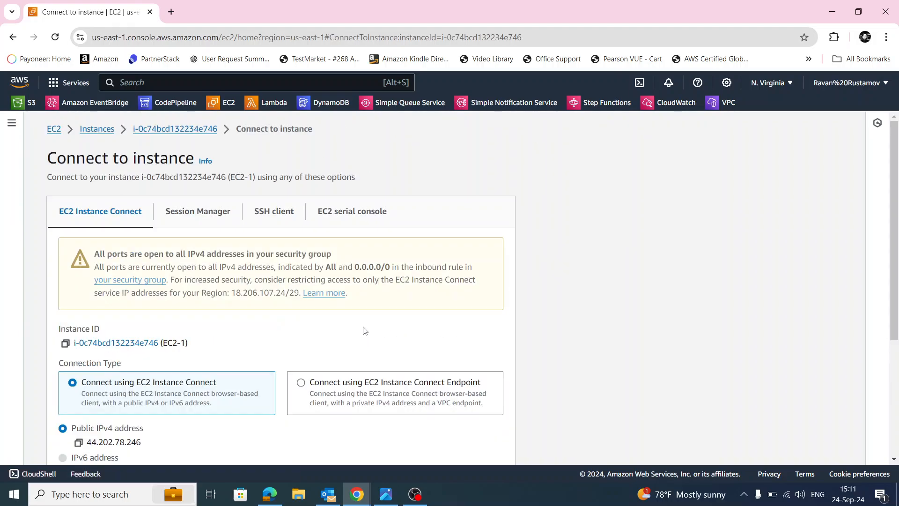
pyautogui.scroll(-4, 402, 313)
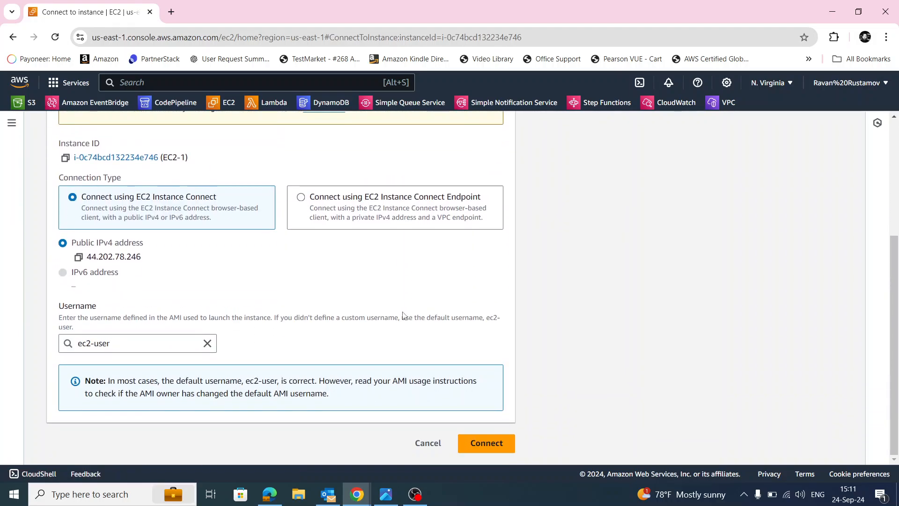
pyautogui.click(484, 446)
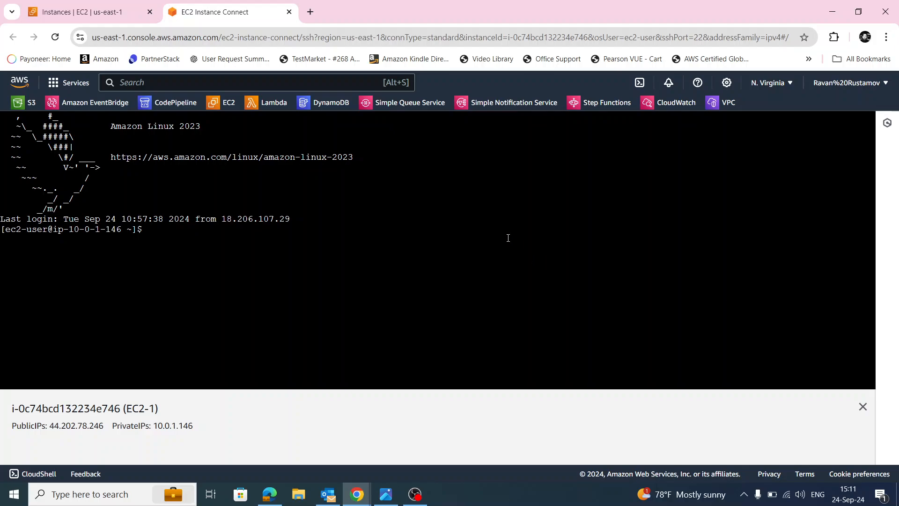
# - Go back to the instances list, select EC2-2 instead of EC2-1, and copy its private IPv4 address
pyautogui.click(56, 11)
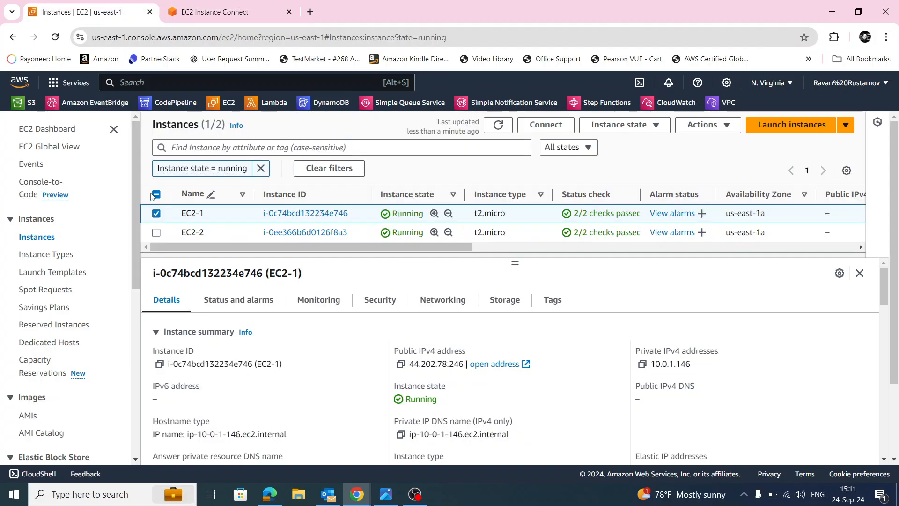
pyautogui.click(156, 213)
pyautogui.click(157, 232)
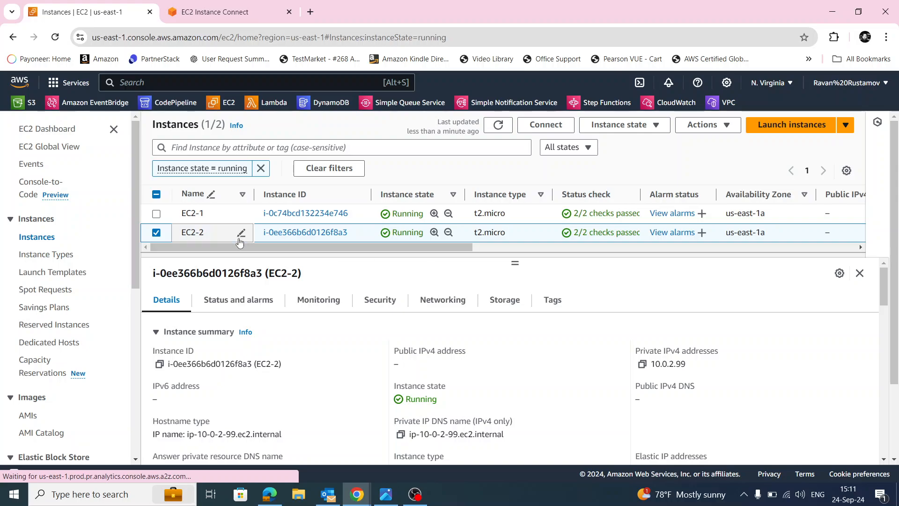
pyautogui.click(648, 366)
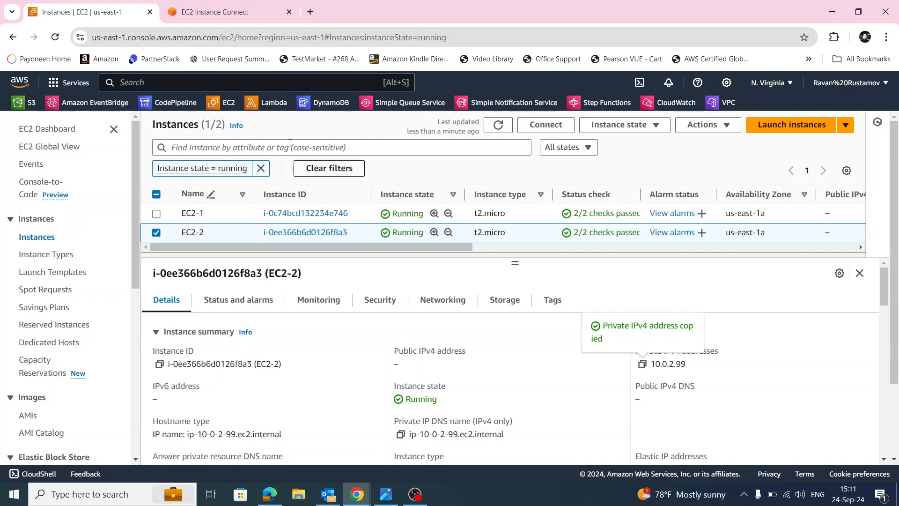
# - Run ping 10.0.2.99 in the EC2-1 terminal to test connectivity to EC2-2
pyautogui.click(220, 13)
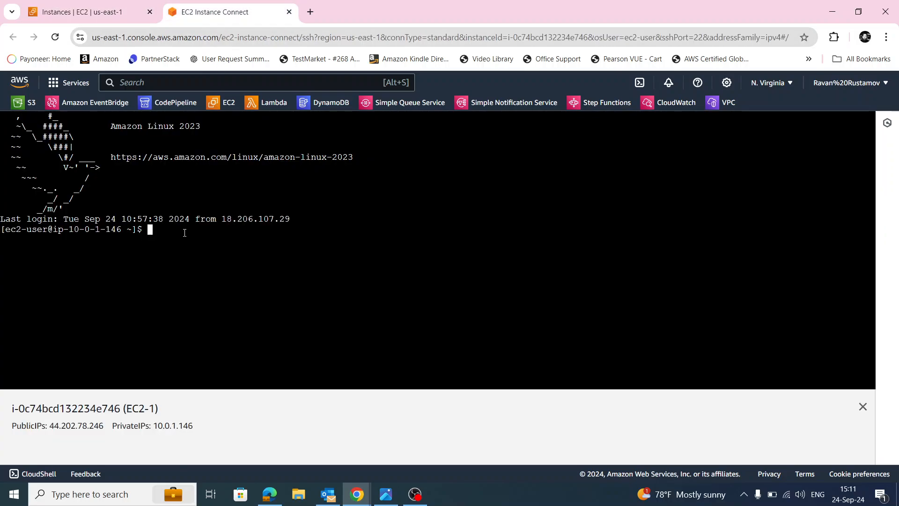
pyautogui.write('ping')
pyautogui.rightClick(184, 233)
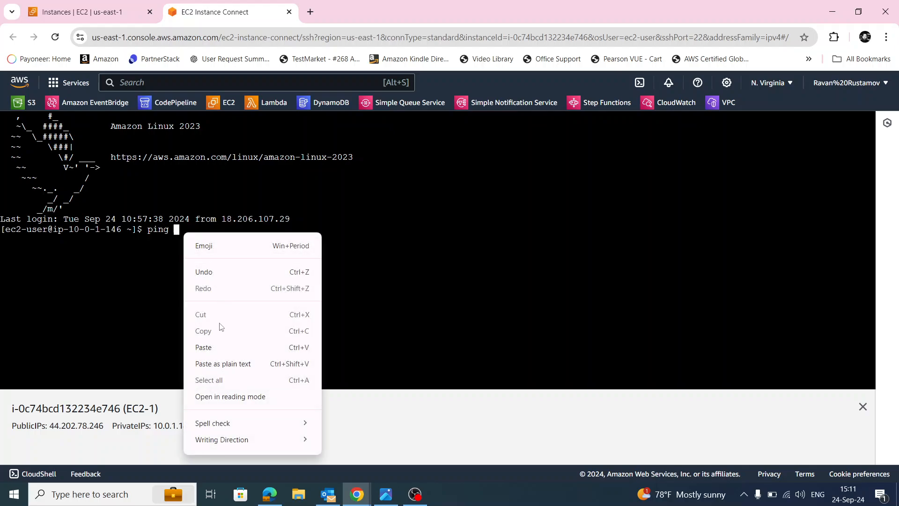
pyautogui.click(217, 347)
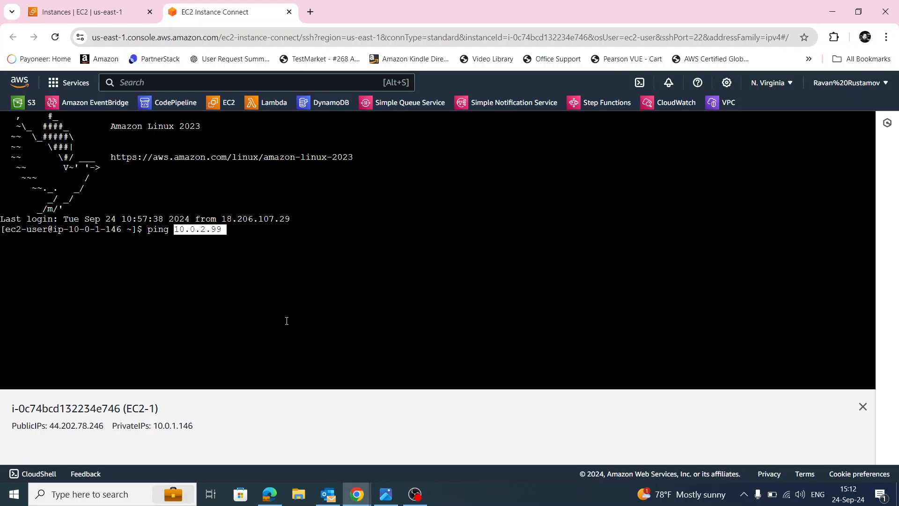
pyautogui.press('Return')
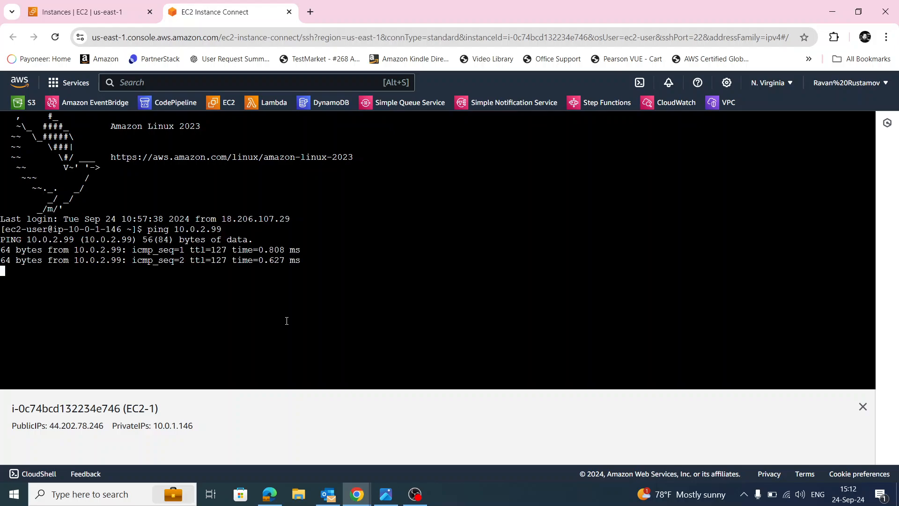